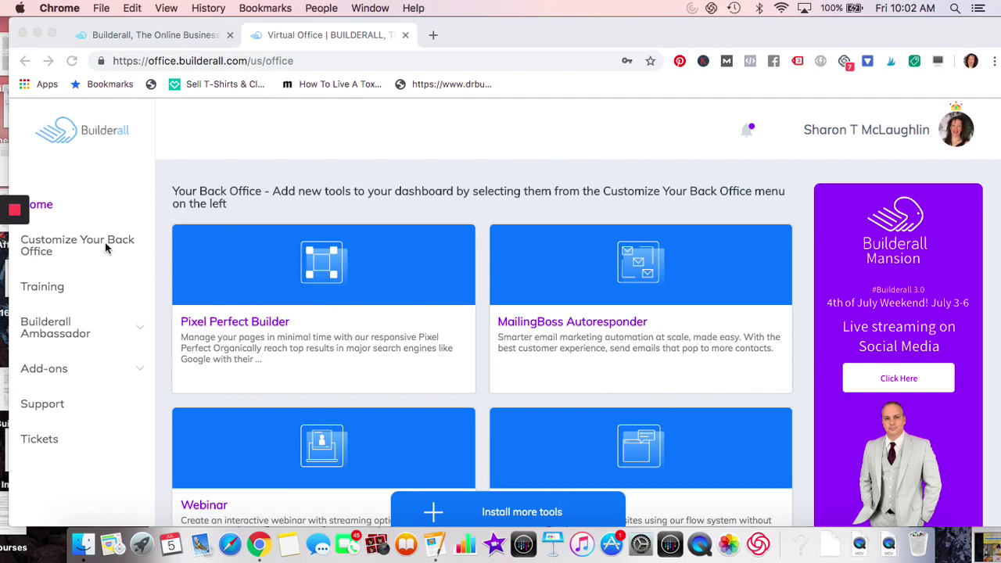
# - Open the Customize Your Back Office page and review the tool library from Pixel Perfect Builder through Video Tag
pyautogui.click(51, 252)
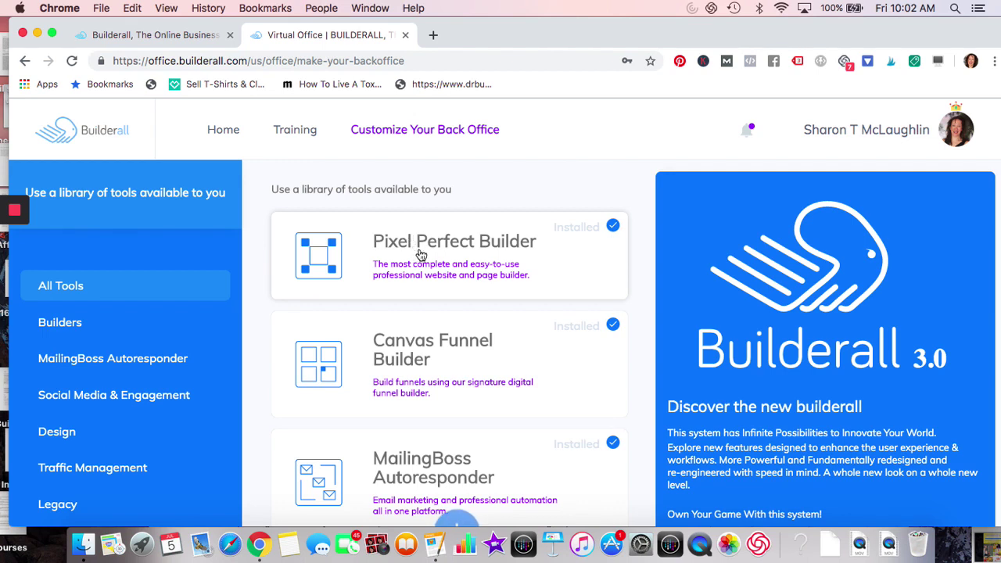
pyautogui.scroll(-2, 447, 306)
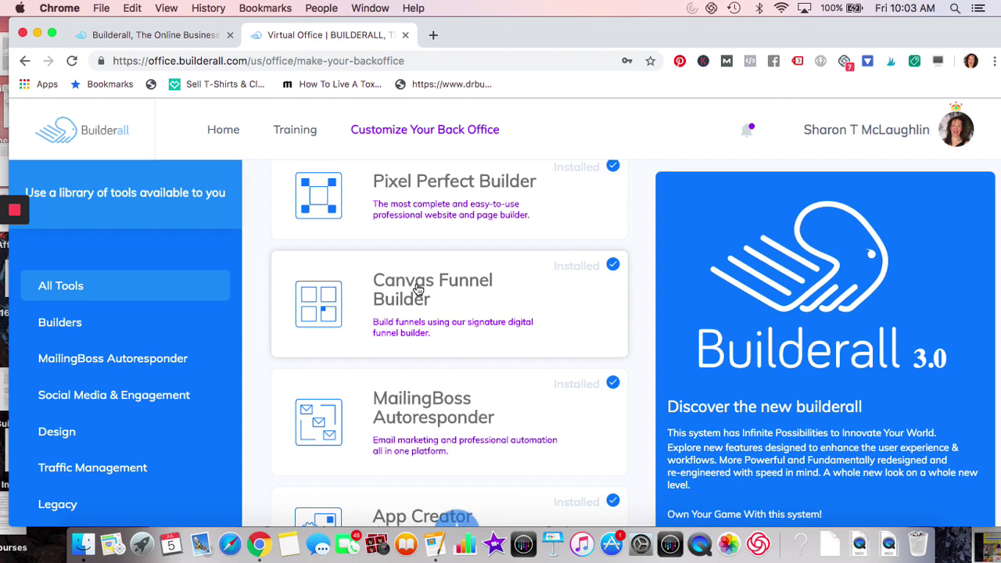
pyautogui.scroll(-2, 451, 351)
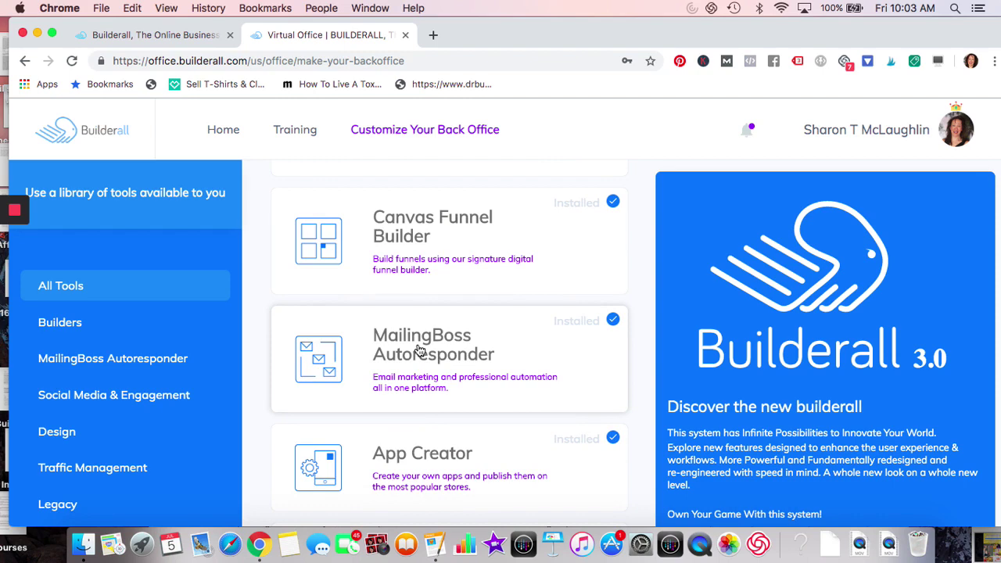
pyautogui.scroll(-4, 420, 351)
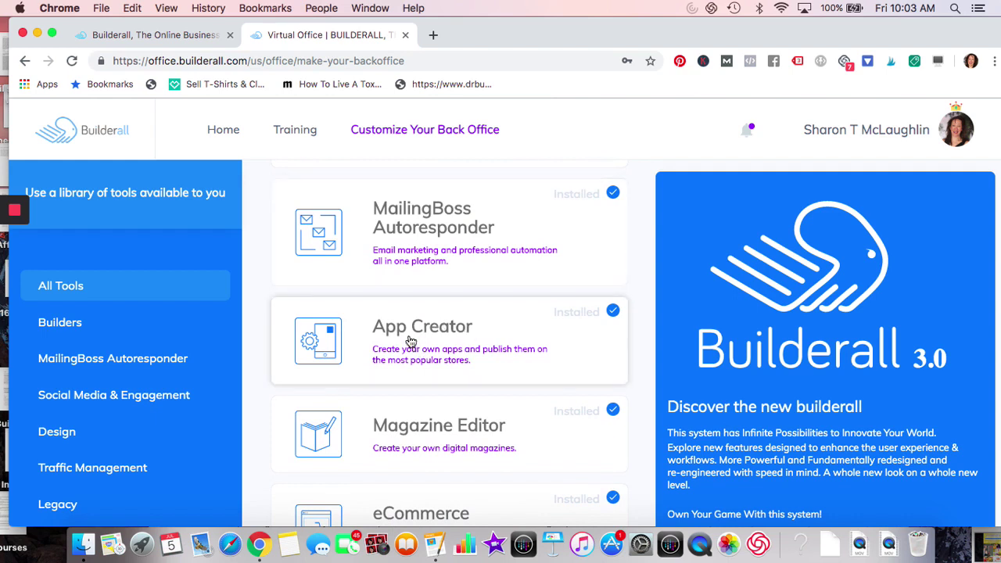
pyautogui.scroll(-1, 410, 341)
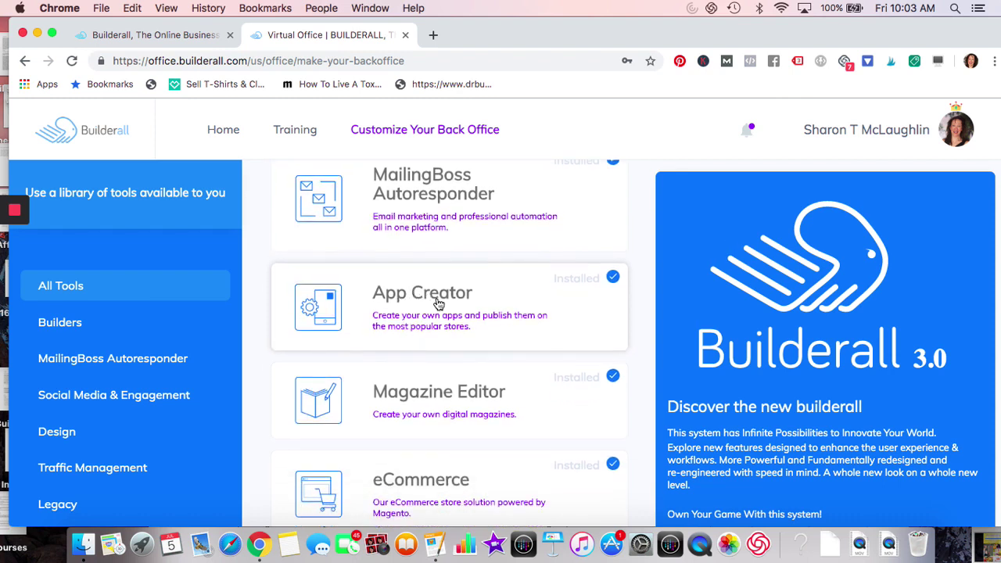
pyautogui.scroll(-3, 438, 304)
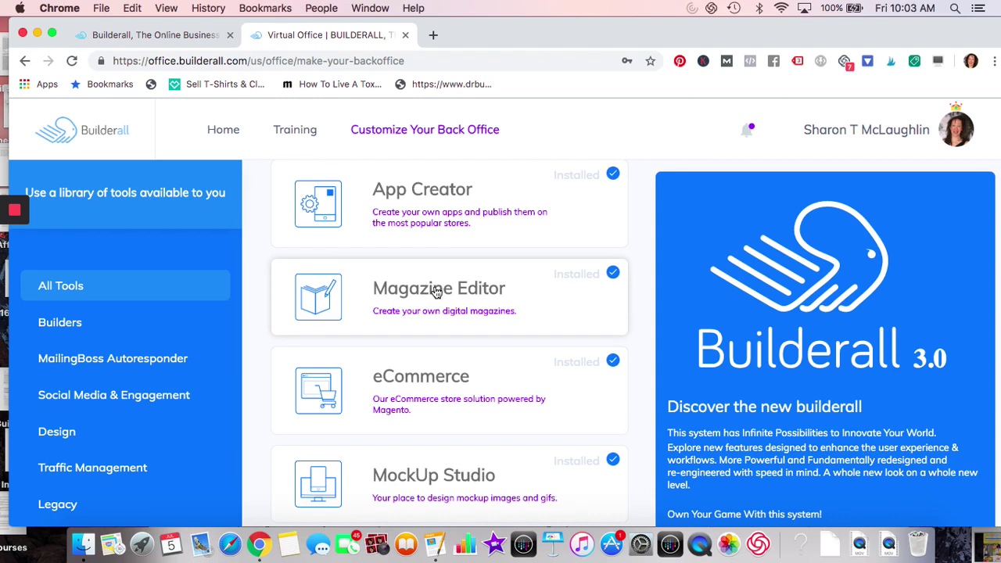
pyautogui.scroll(-2, 437, 291)
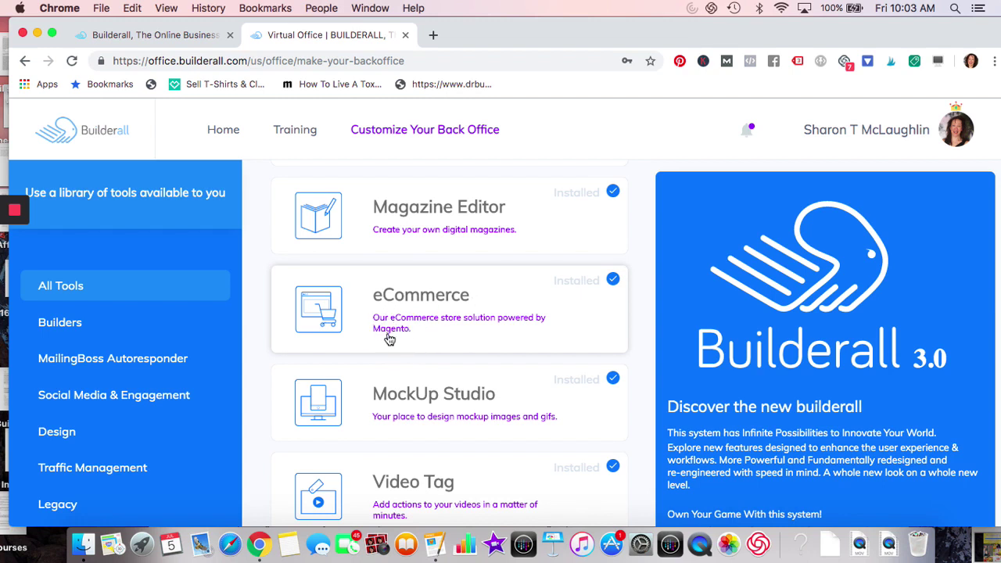
pyautogui.scroll(-3, 390, 338)
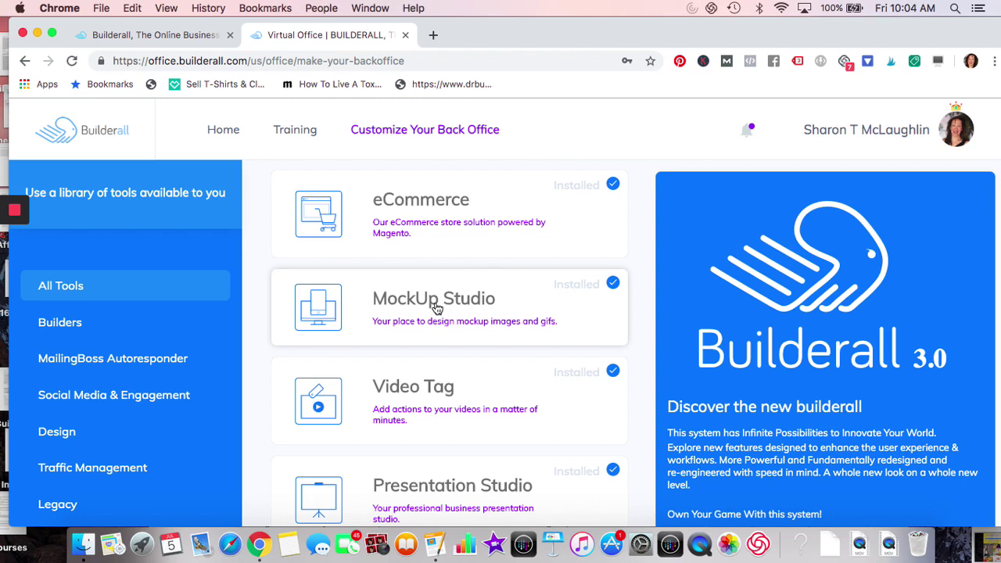
pyautogui.scroll(-3, 436, 309)
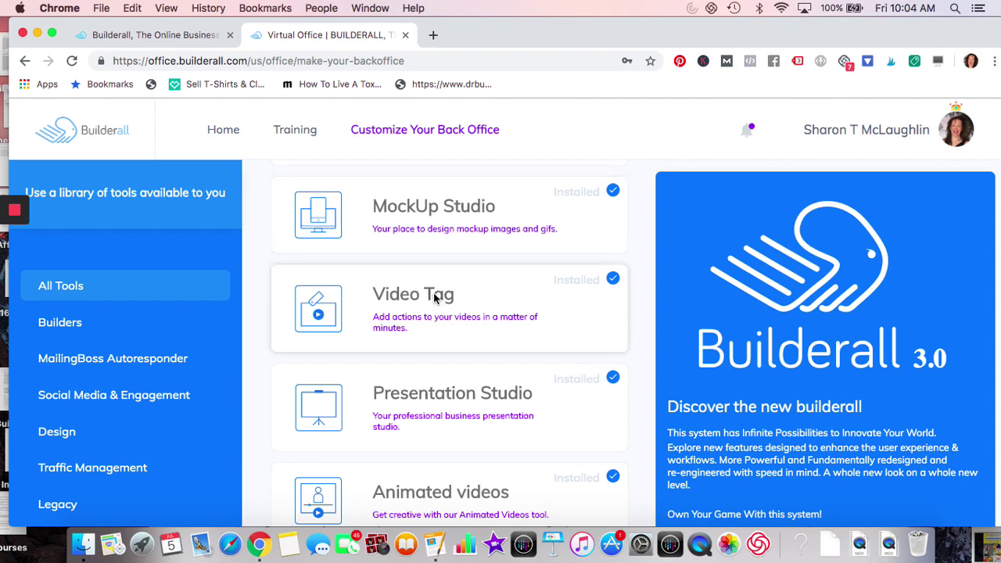
# - Examine the video, presentation, browser notification and Autopost entries in the tool library, rechecking the Magazine Editor area on the way
pyautogui.scroll(-1, 434, 295)
pyautogui.scroll(2, 434, 297)
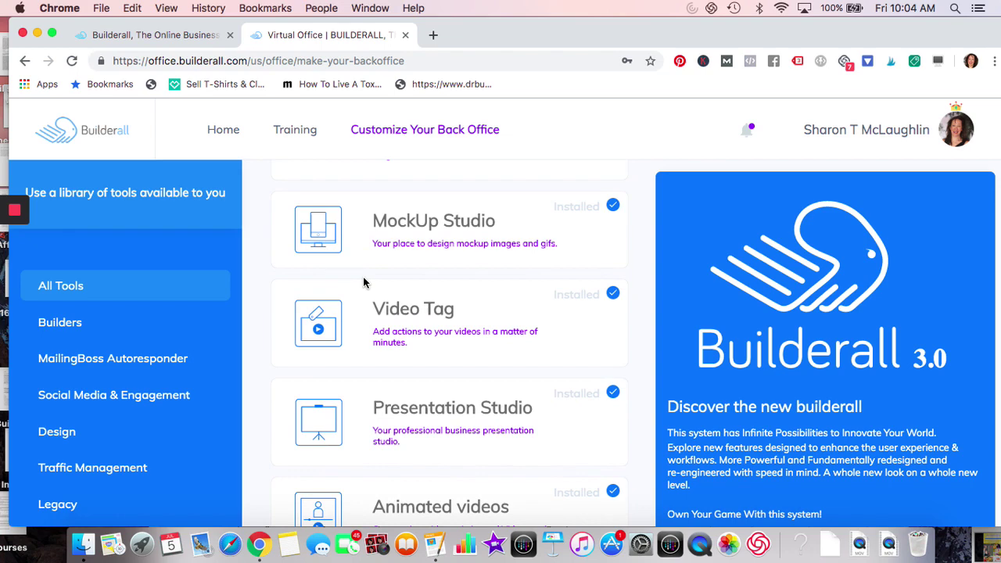
pyautogui.scroll(5, 364, 282)
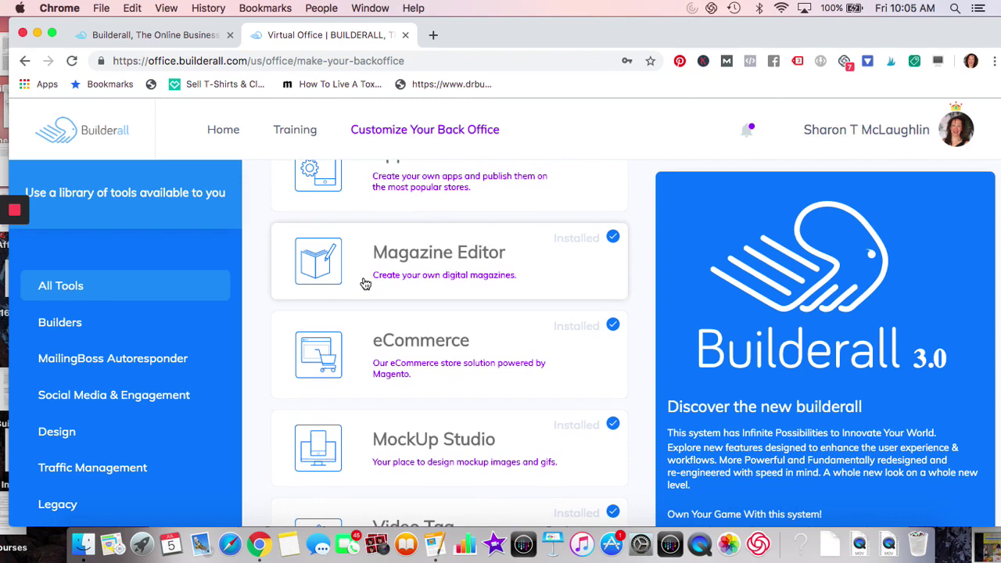
pyautogui.scroll(-5, 364, 284)
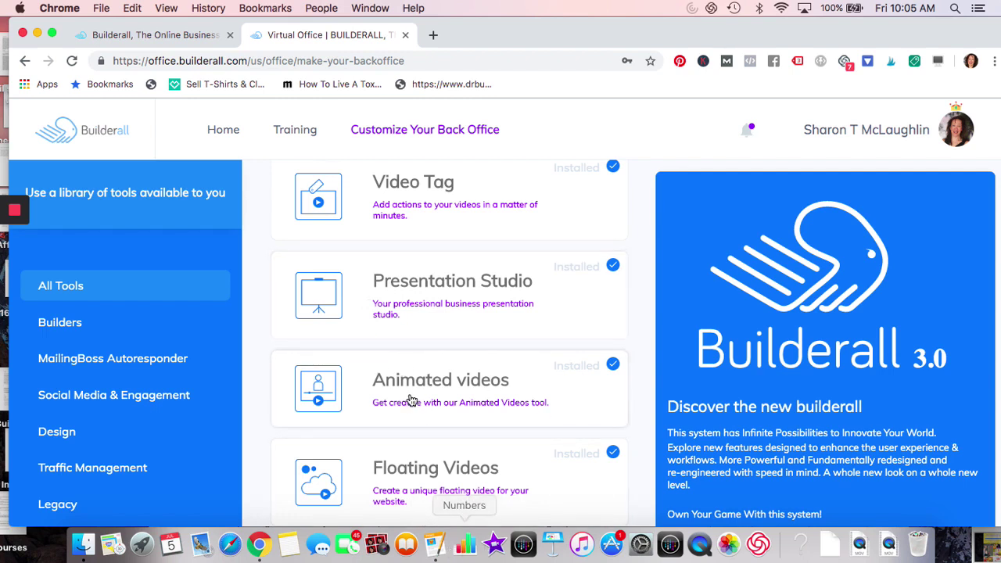
pyautogui.scroll(-3, 409, 399)
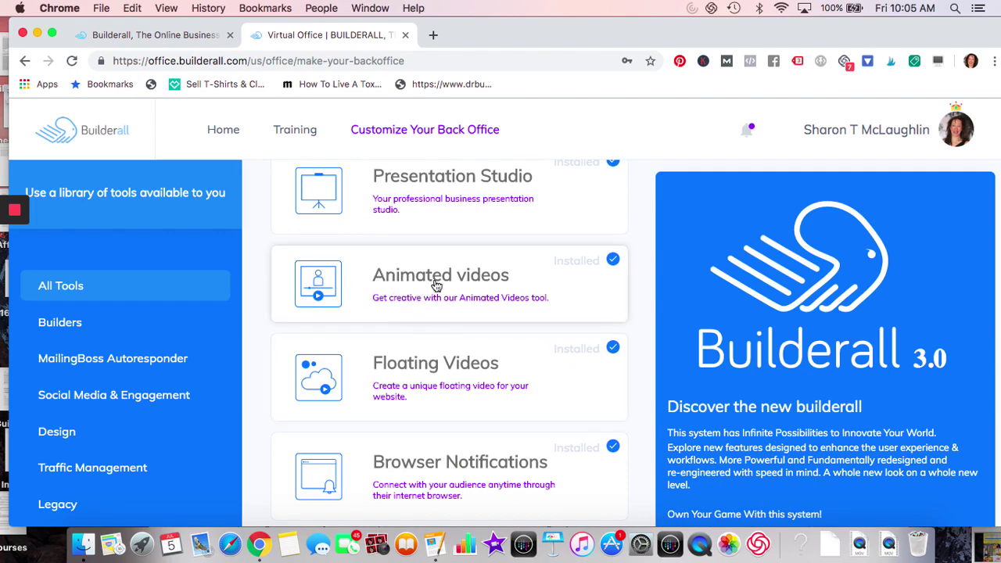
pyautogui.scroll(-1, 436, 285)
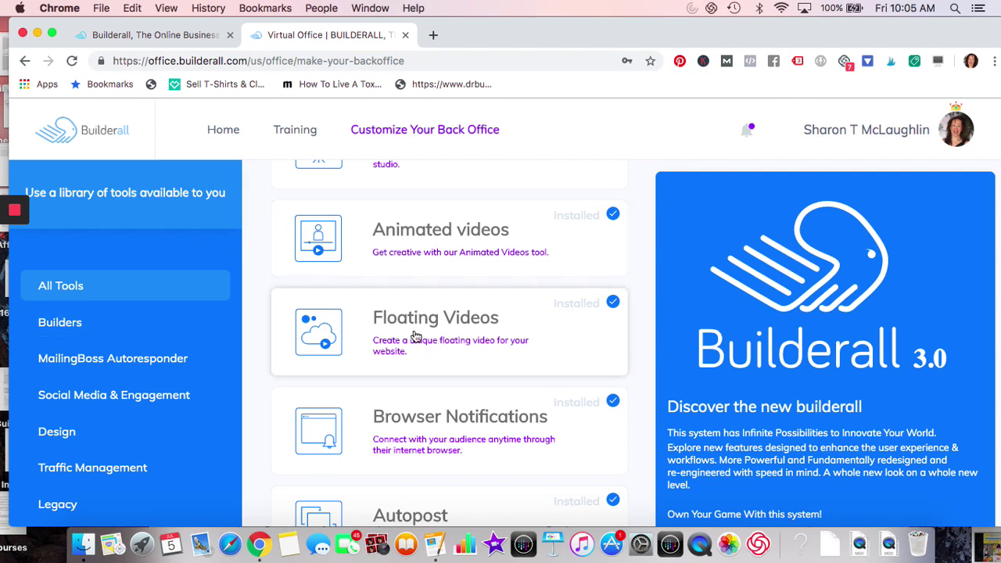
pyautogui.scroll(-3, 416, 337)
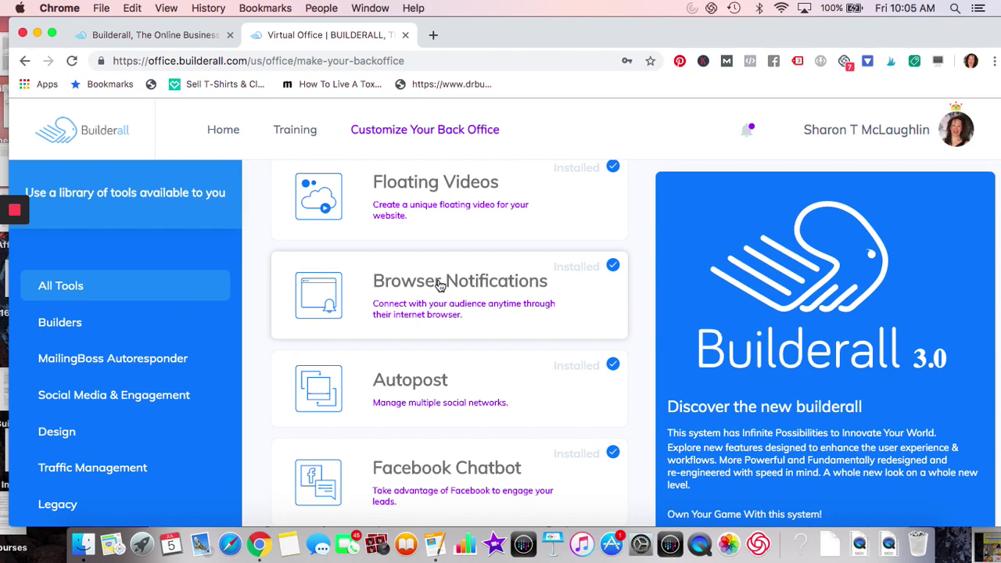
pyautogui.scroll(-2, 440, 285)
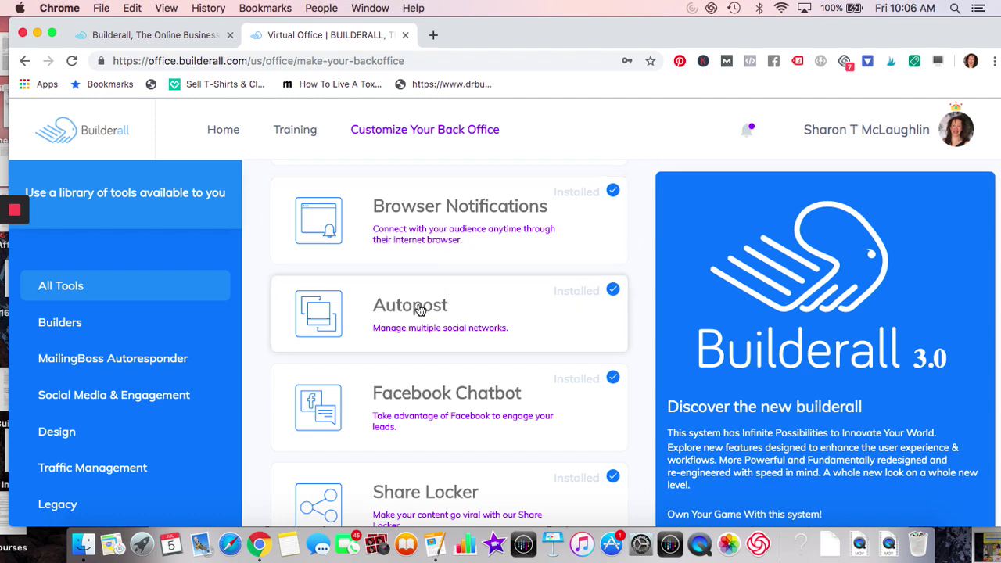
pyautogui.scroll(-1, 420, 310)
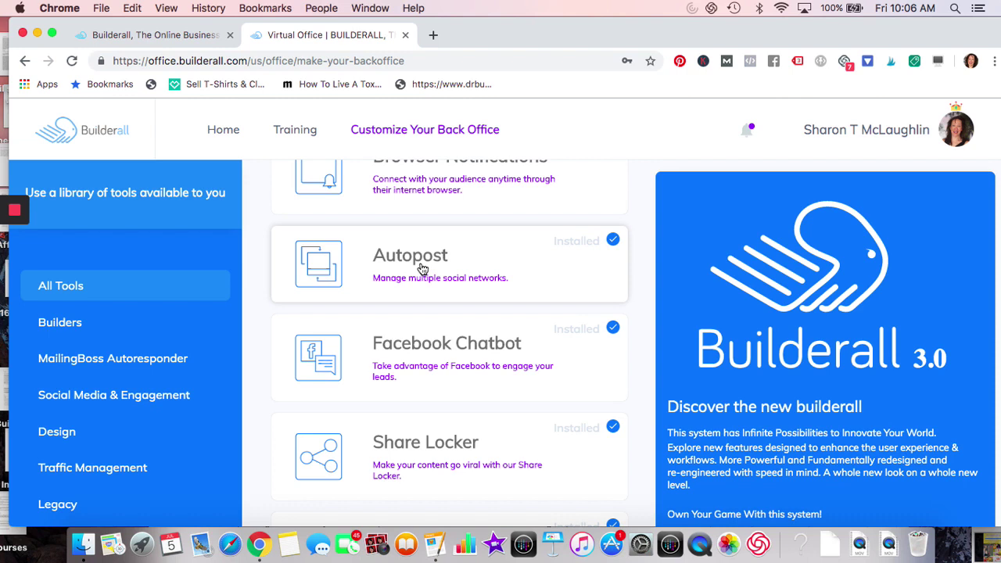
pyautogui.scroll(-1, 422, 269)
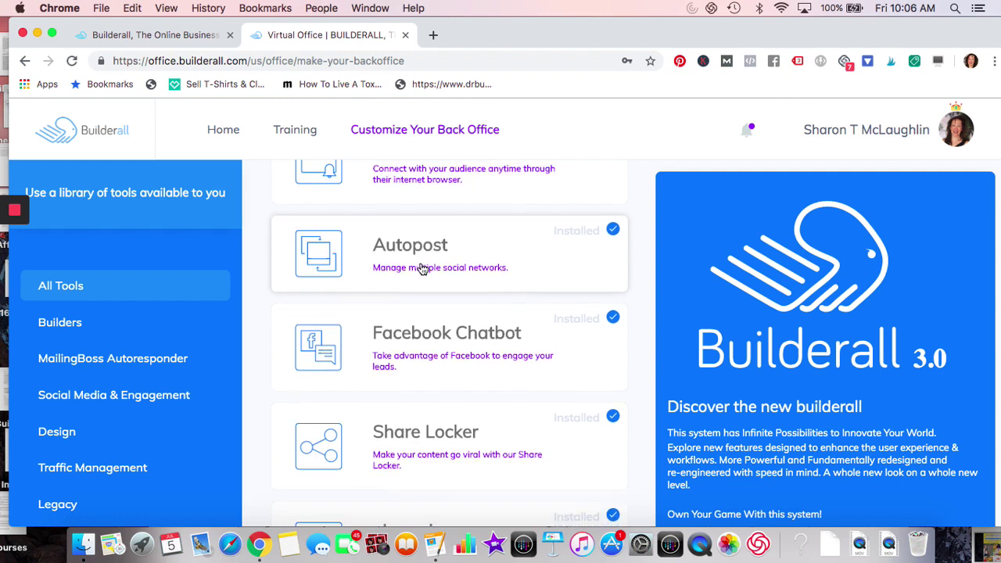
# - Review the engagement and teaching tools in the library, from Facebook Chatbot and Share Locker through Webinar and Sitebot
pyautogui.scroll(-3, 450, 315)
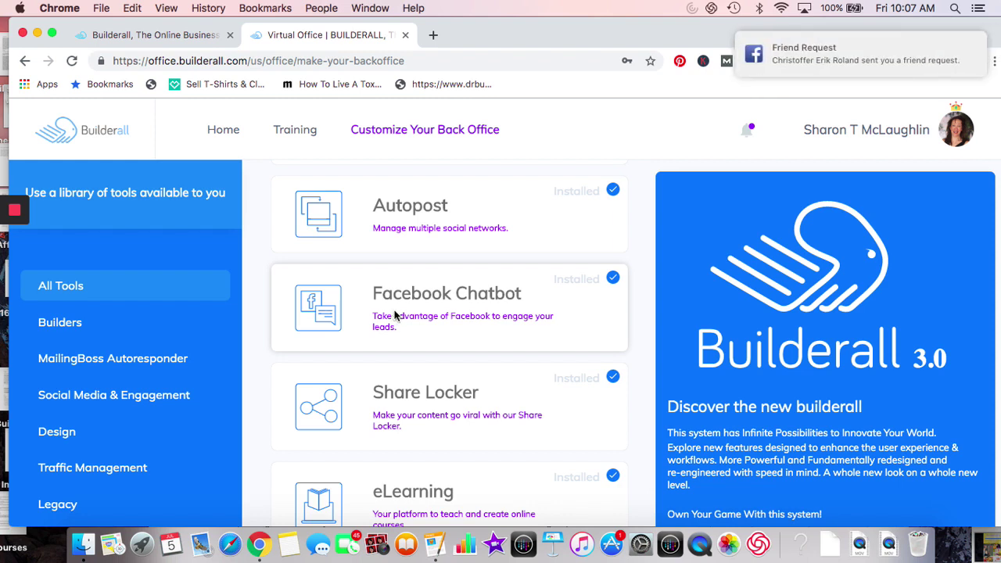
pyautogui.scroll(-2, 395, 315)
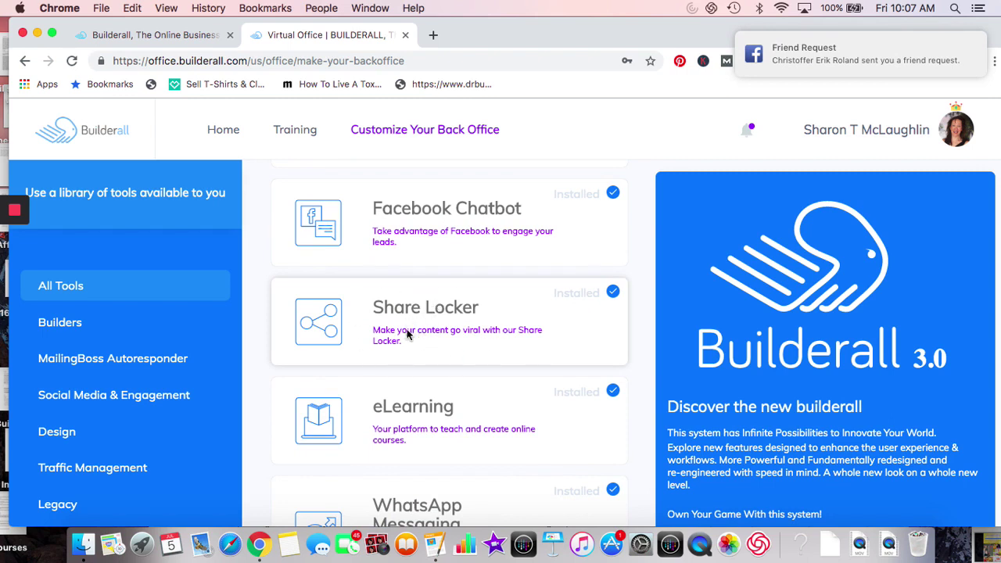
pyautogui.scroll(-2, 407, 334)
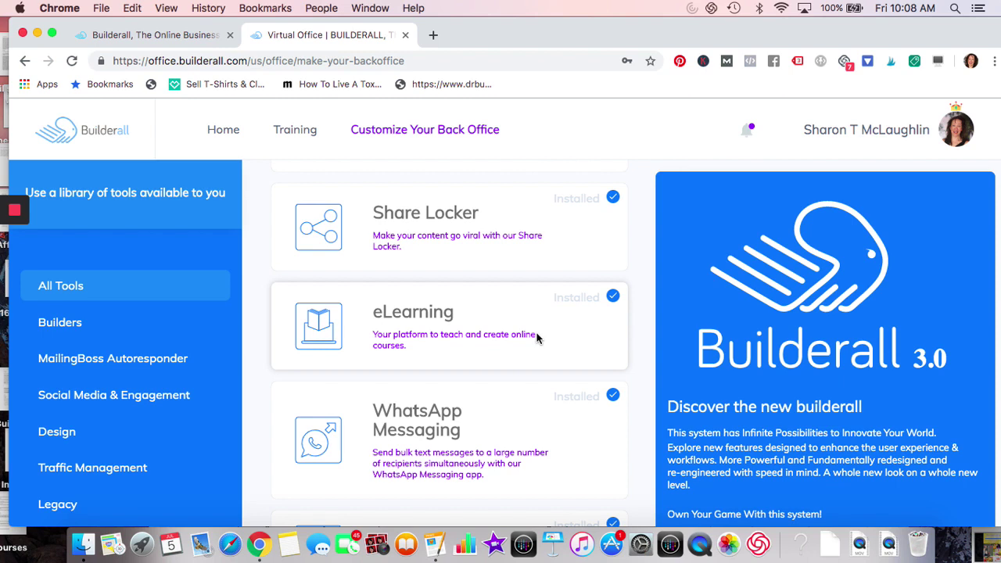
pyautogui.scroll(-3, 537, 337)
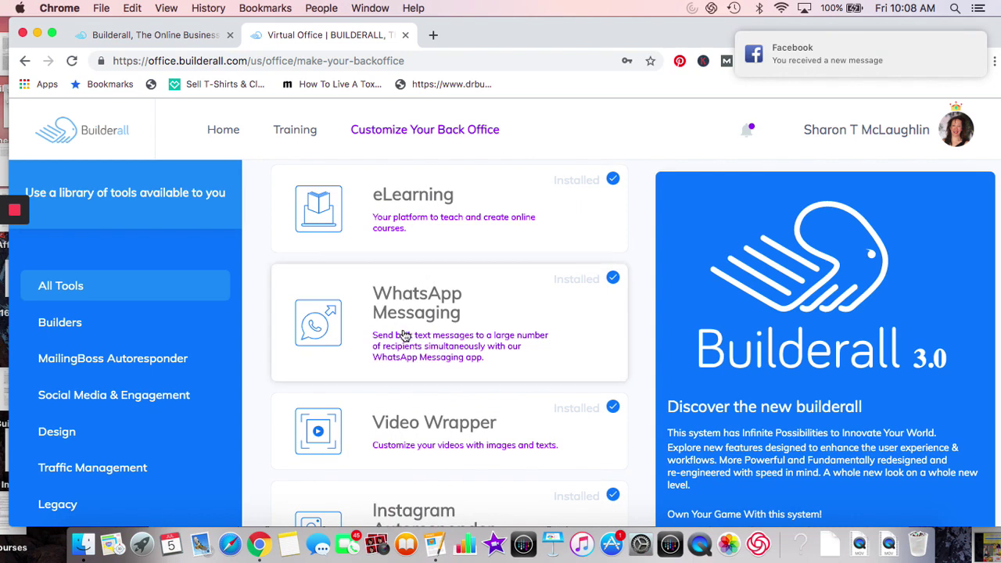
pyautogui.scroll(-3, 404, 335)
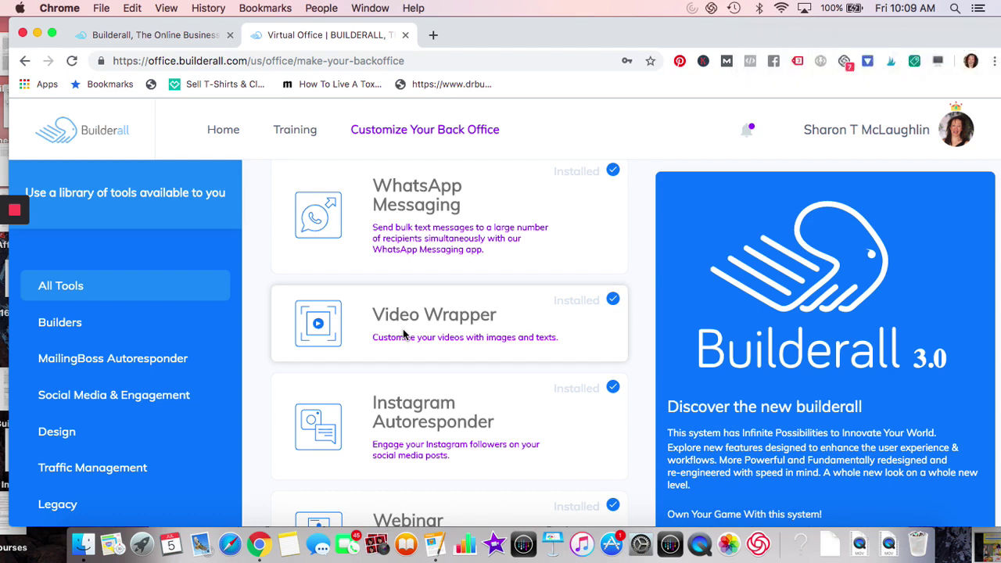
pyautogui.scroll(-4, 403, 334)
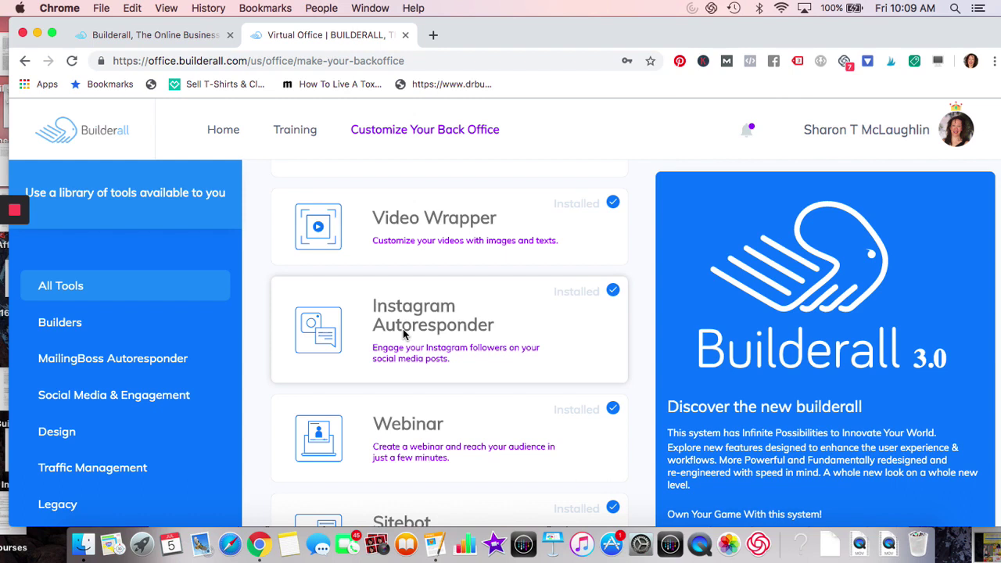
pyautogui.scroll(-1, 404, 334)
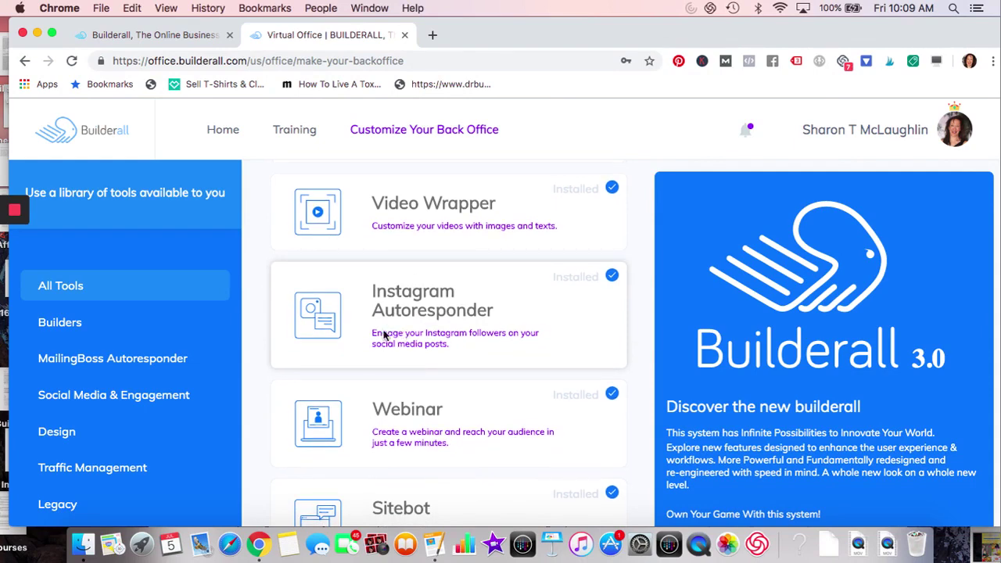
pyautogui.scroll(-5, 400, 311)
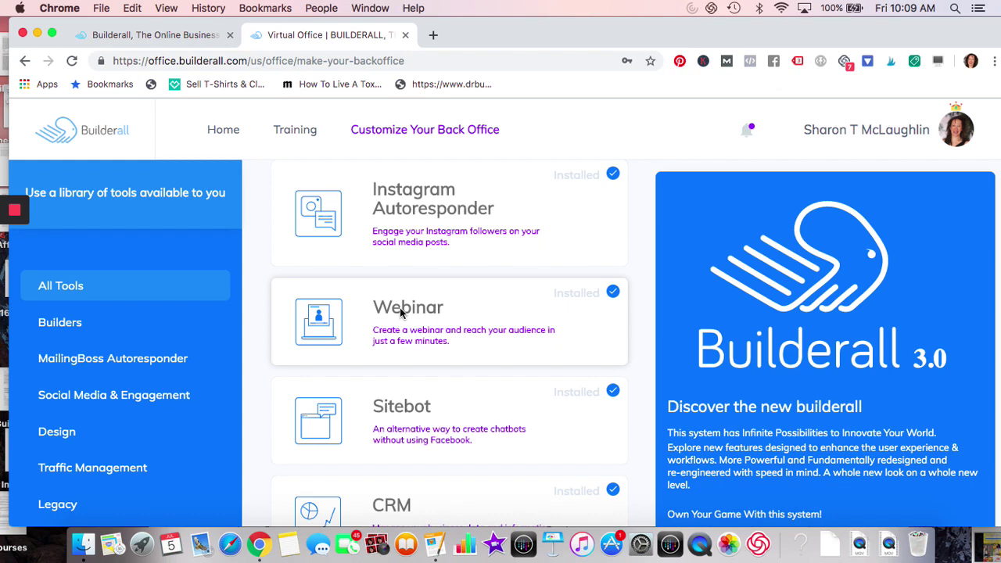
pyautogui.scroll(-2, 400, 308)
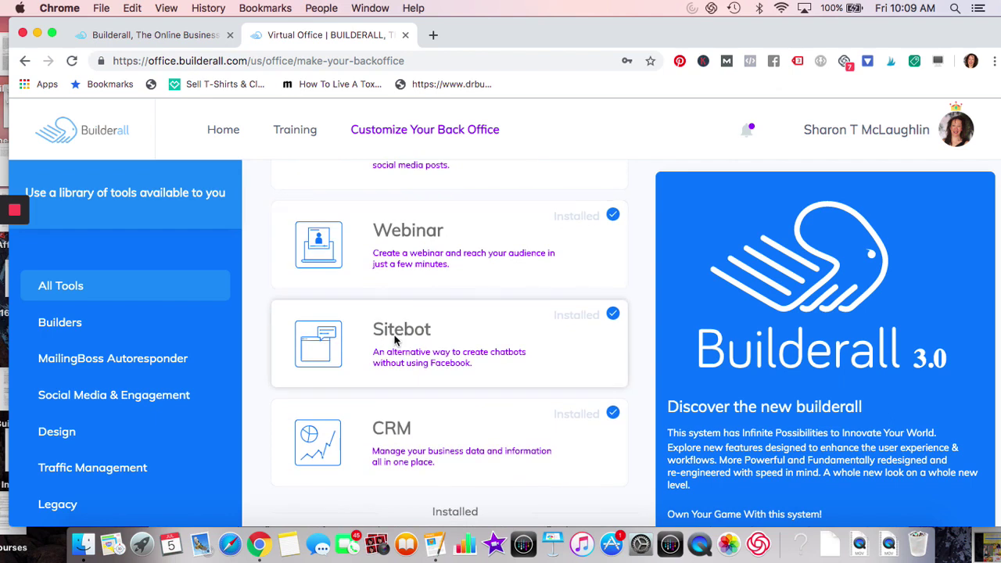
pyautogui.scroll(-1, 395, 339)
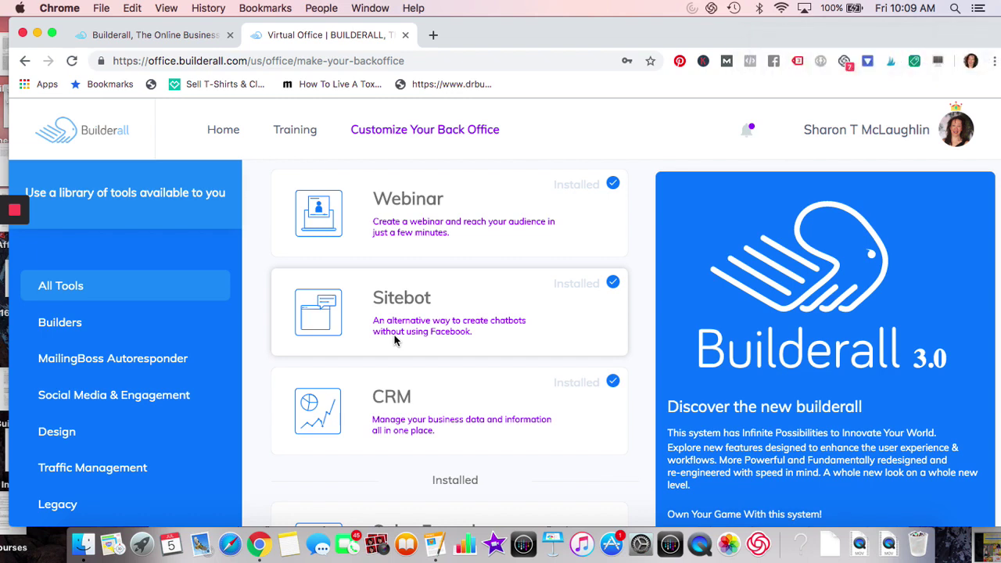
# - Review the CRM, Sales Funnels, Photo Studio, SEO Report, Click Map and Script Generator entries in the tool library
pyautogui.scroll(-2, 394, 337)
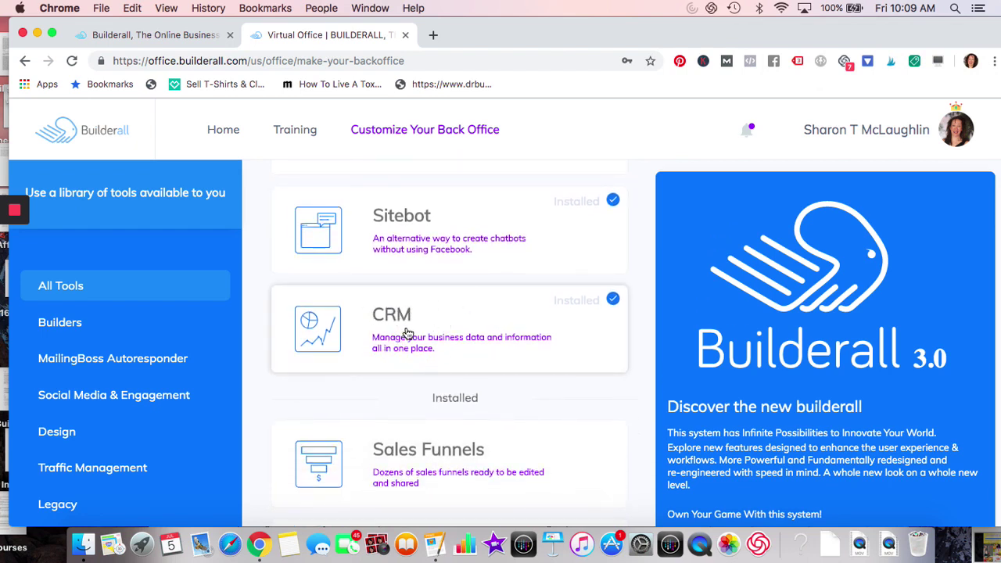
pyautogui.scroll(-3, 408, 334)
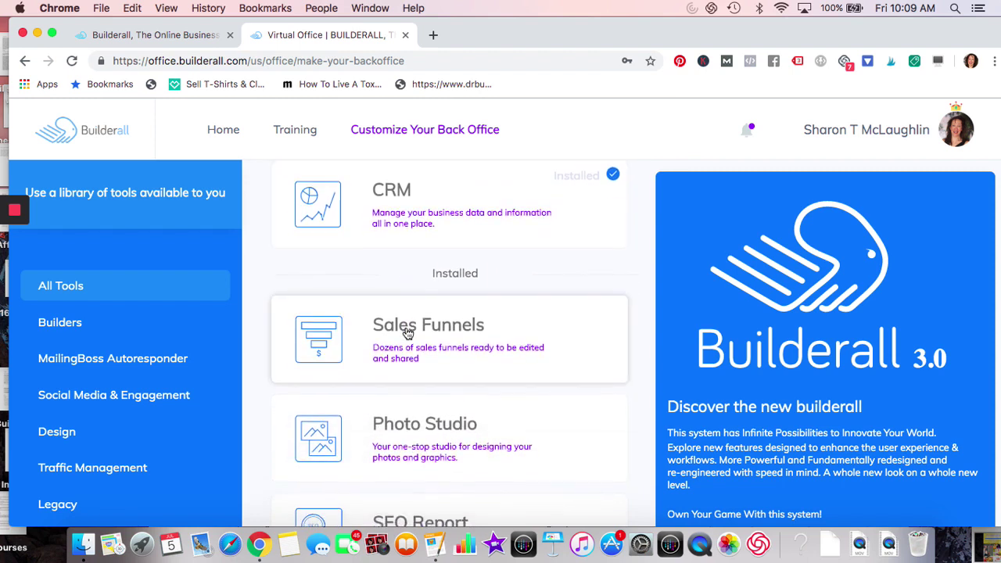
pyautogui.scroll(-1, 407, 334)
pyautogui.scroll(-3, 407, 334)
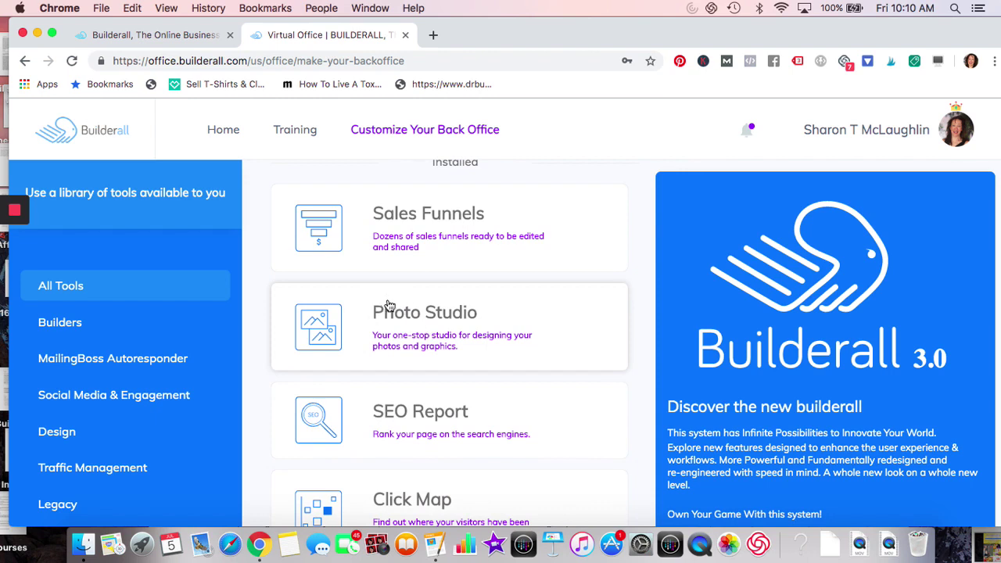
pyautogui.scroll(-1, 404, 357)
pyautogui.scroll(-2, 405, 357)
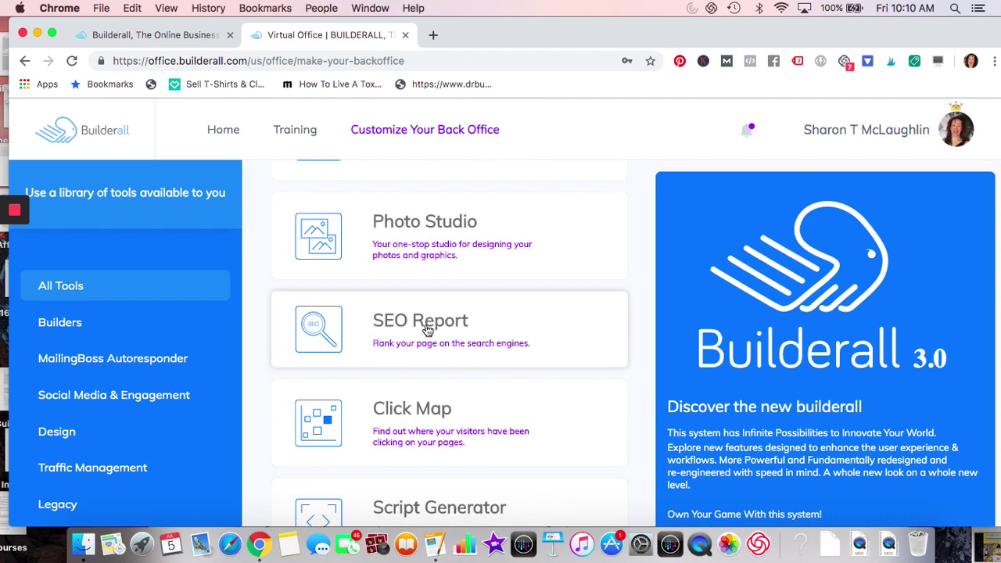
pyautogui.scroll(-3, 428, 330)
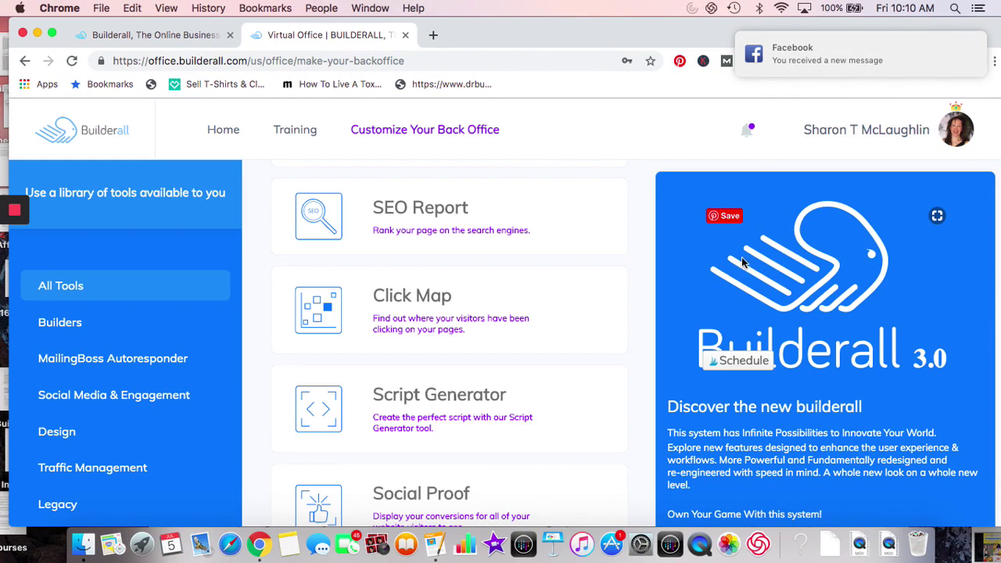
pyautogui.scroll(-1, 500, 436)
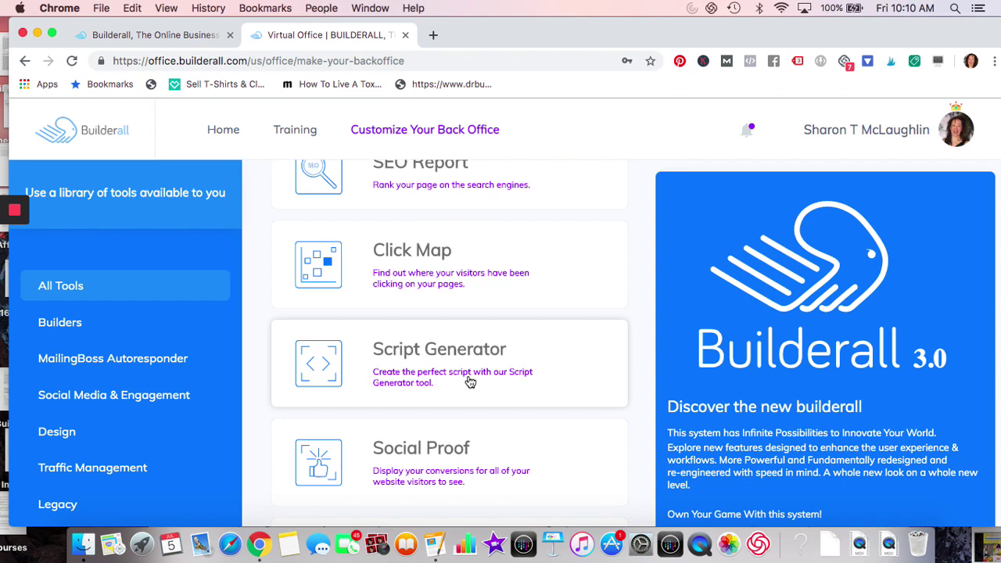
# - Examine the remaining tool library entries, from Social Proof and Roulette through SMS Messaging, Responsive Builder and Marketplace
pyautogui.scroll(-3, 469, 382)
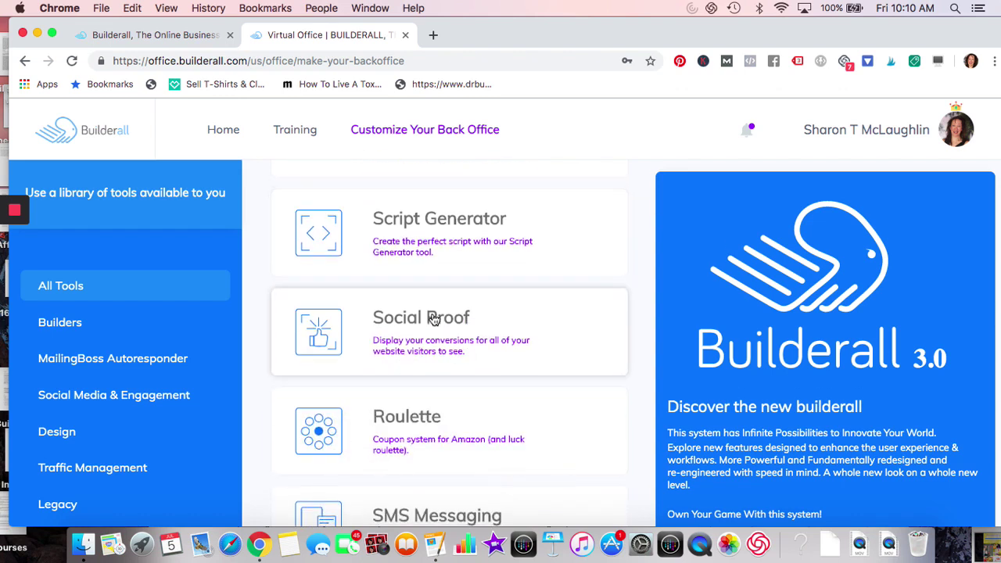
pyautogui.scroll(-1, 434, 320)
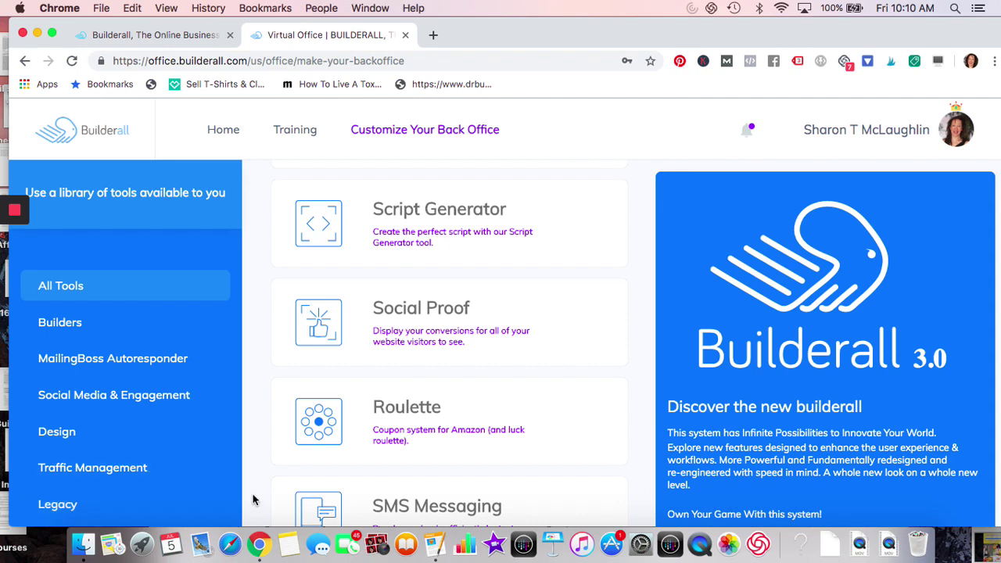
pyautogui.scroll(-3, 239, 485)
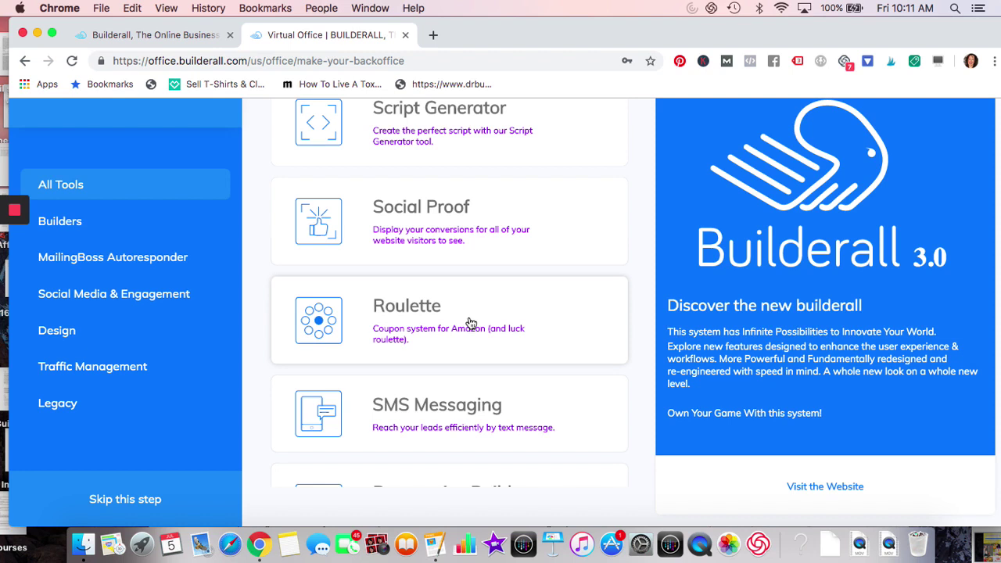
pyautogui.scroll(-2, 471, 323)
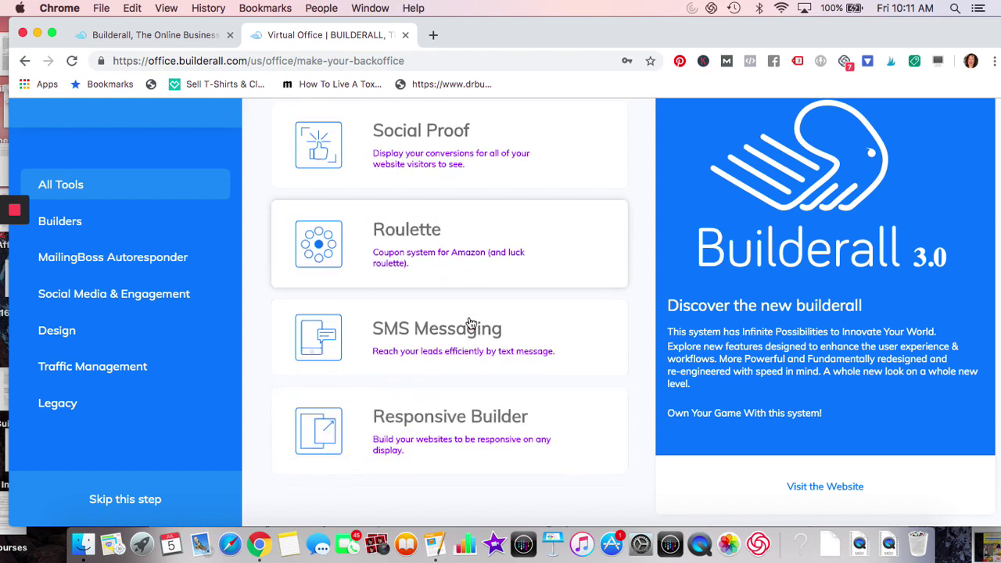
pyautogui.scroll(-1, 471, 323)
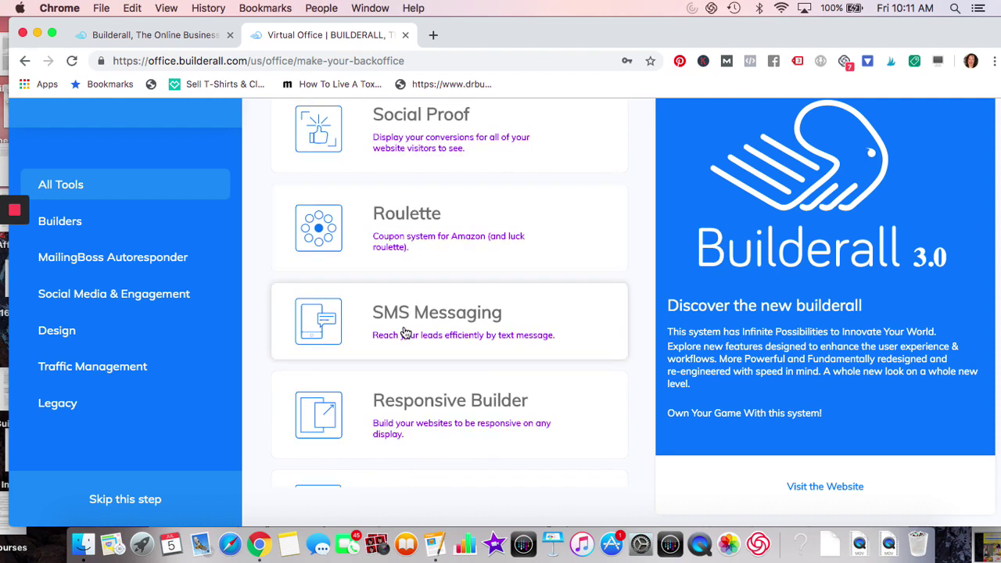
pyautogui.scroll(-1, 405, 333)
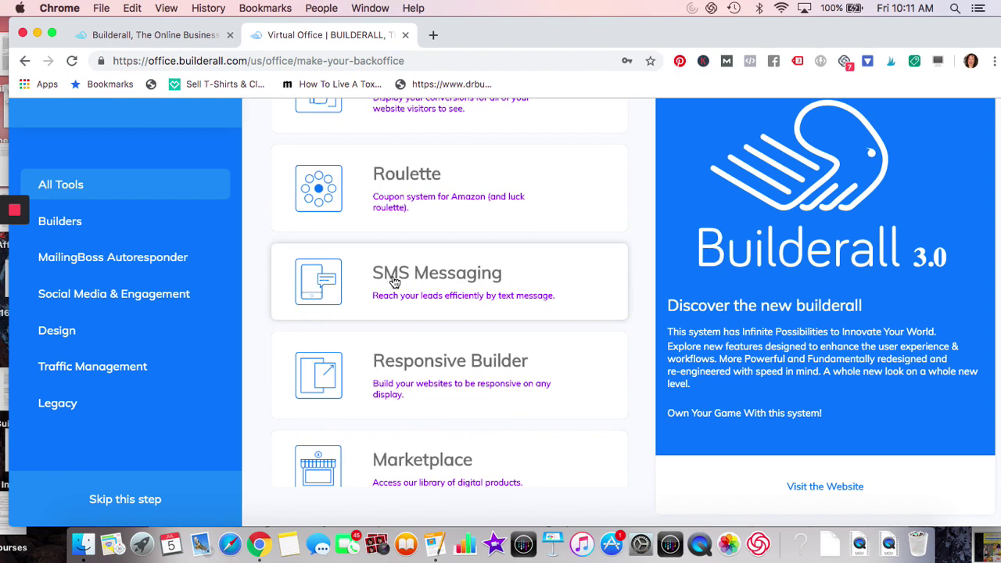
pyautogui.scroll(-1, 395, 282)
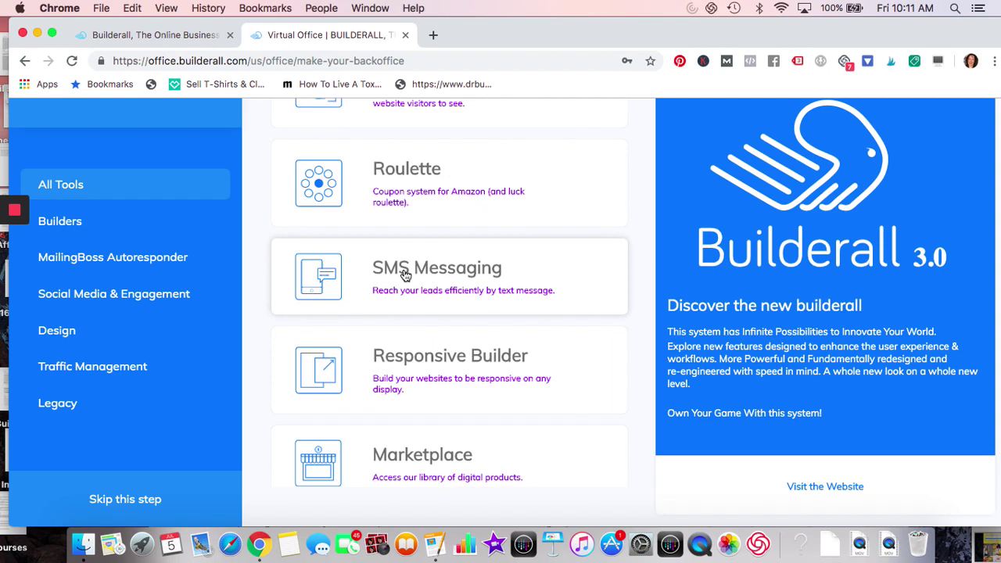
pyautogui.scroll(-2, 405, 275)
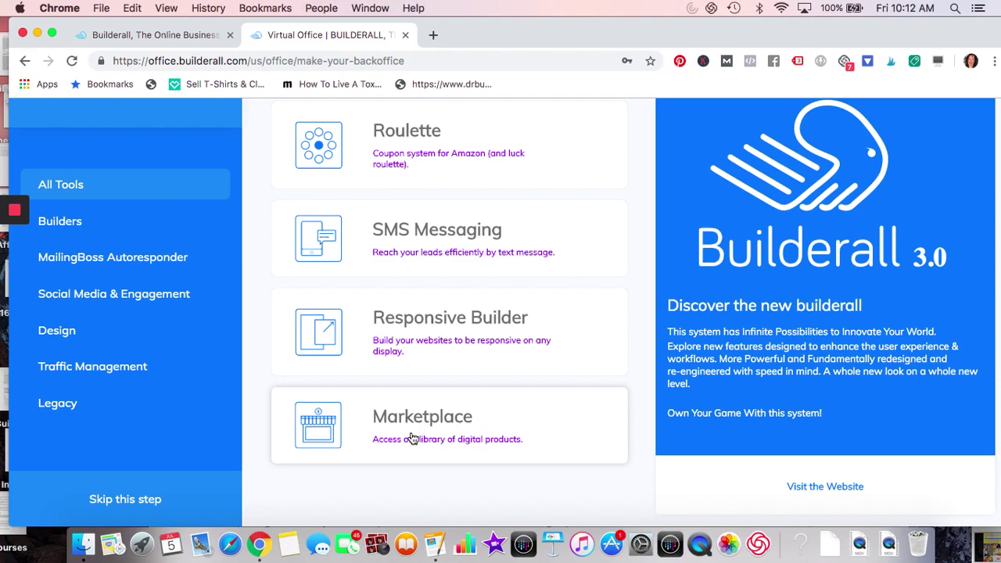
# - Leave the tool library and return to the back office home page
pyautogui.scroll(15, 412, 438)
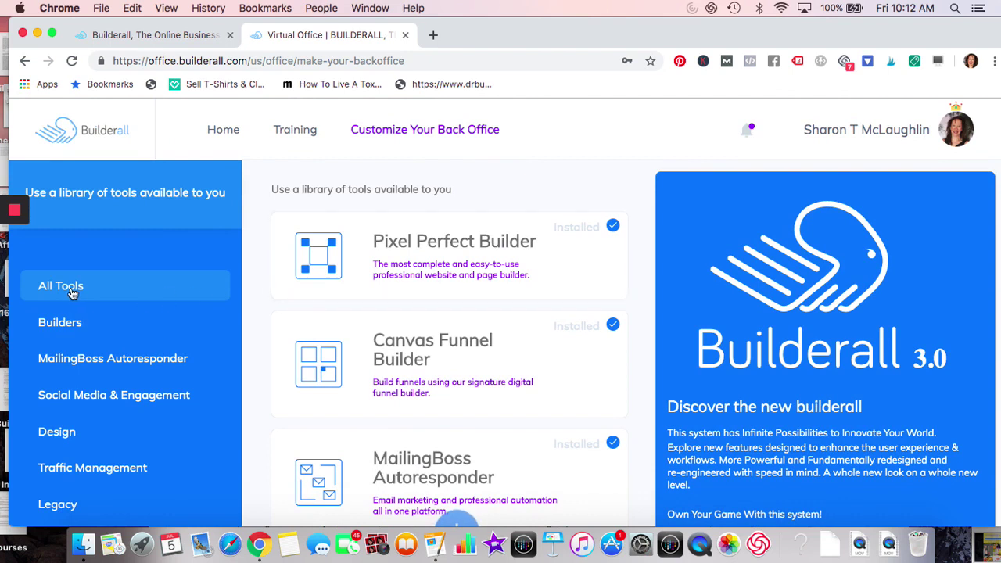
pyautogui.click(222, 131)
pyautogui.rightClick(221, 132)
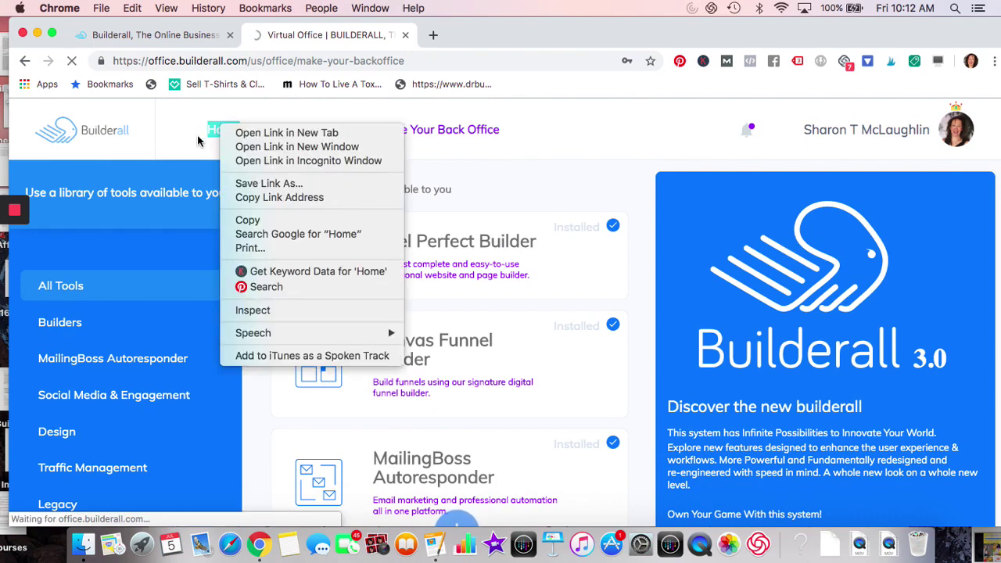
pyautogui.click(198, 140)
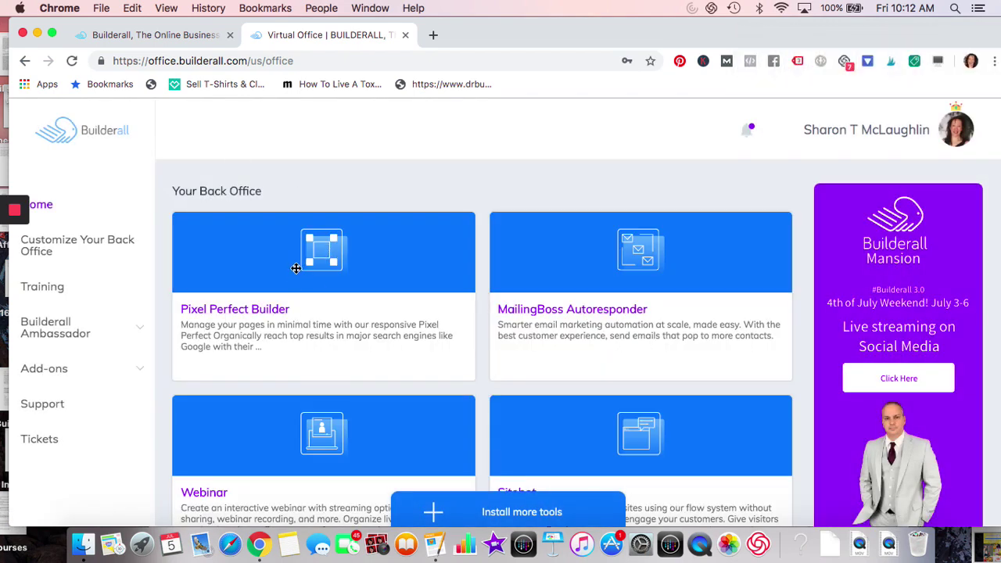
# - Open the Pixel Perfect Builder and look over the existing sites
pyautogui.moveTo(296, 268)
pyautogui.click(423, 399)
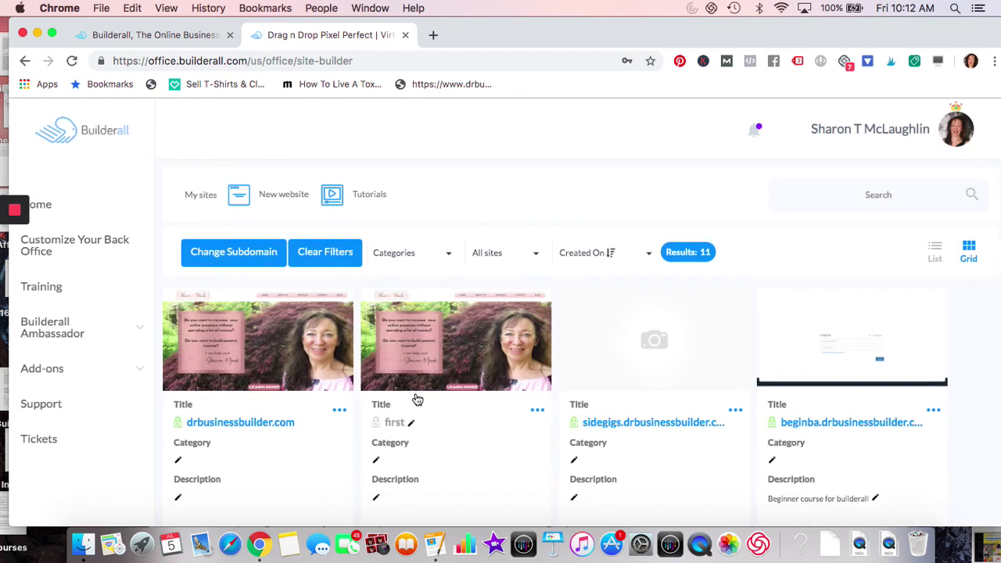
pyautogui.scroll(-3, 283, 473)
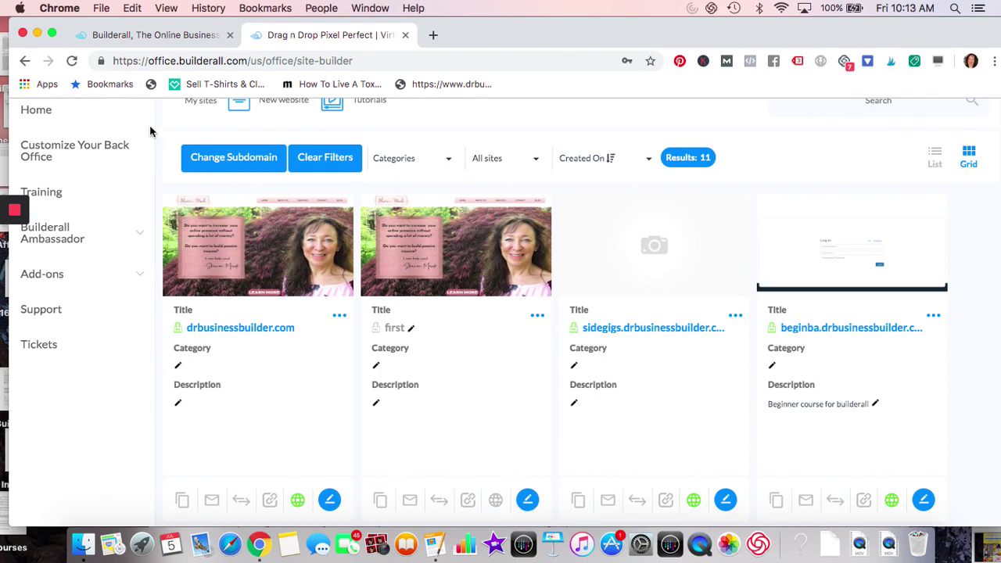
pyautogui.scroll(3, 154, 182)
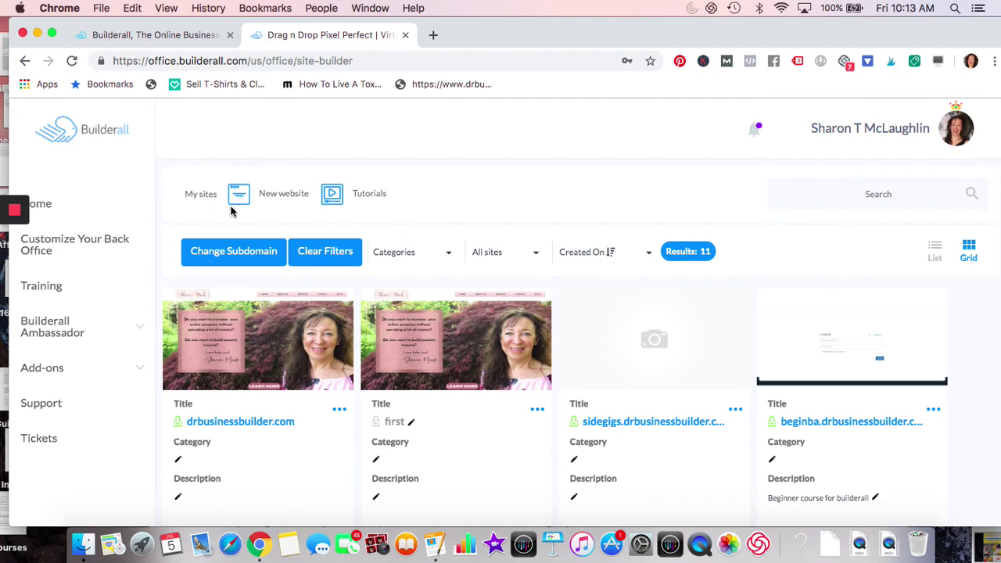
# - Start a new website by browsing the template gallery and opening the Service Limousine Express template for editing
pyautogui.click(285, 202)
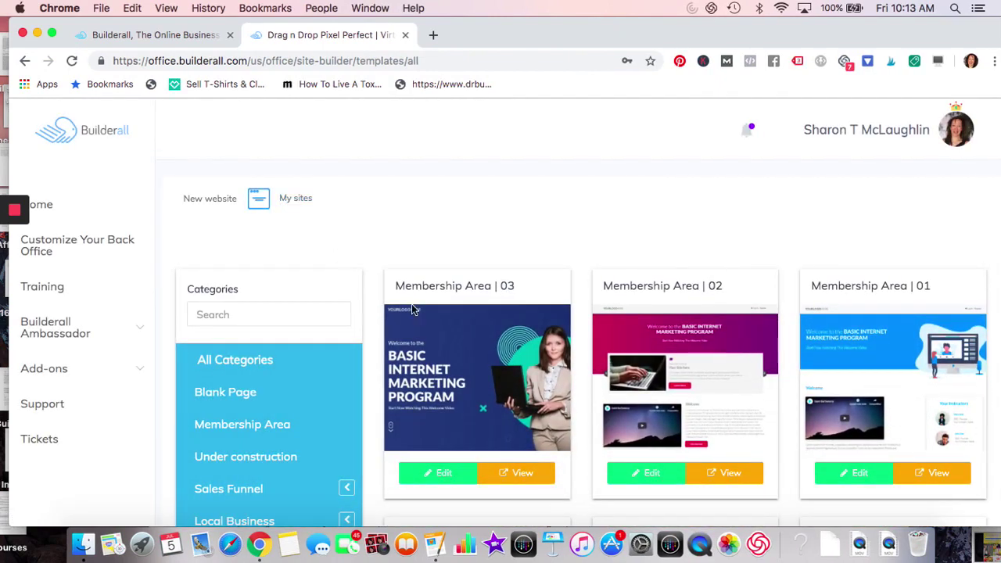
pyautogui.scroll(-10, 440, 348)
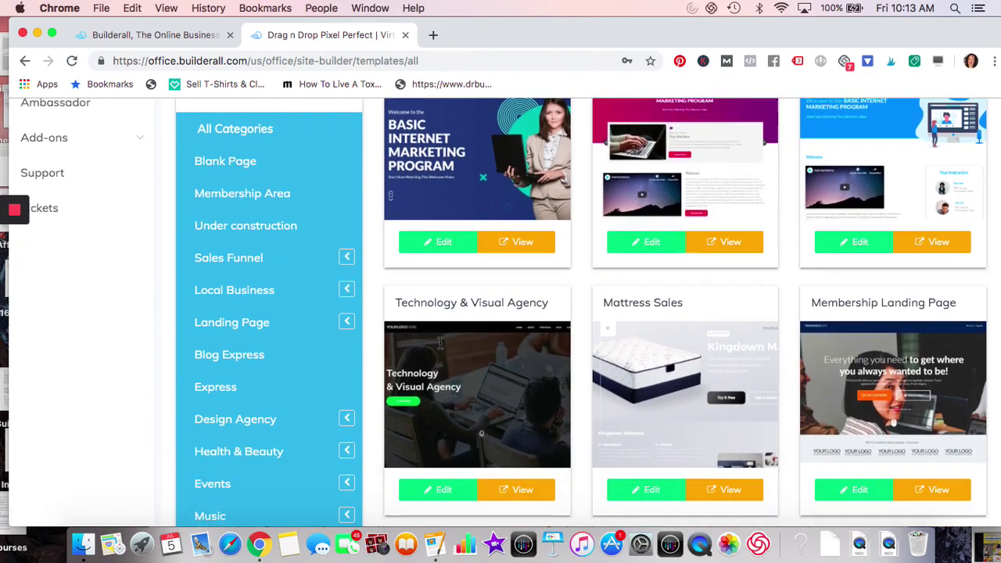
pyautogui.scroll(-10, 440, 348)
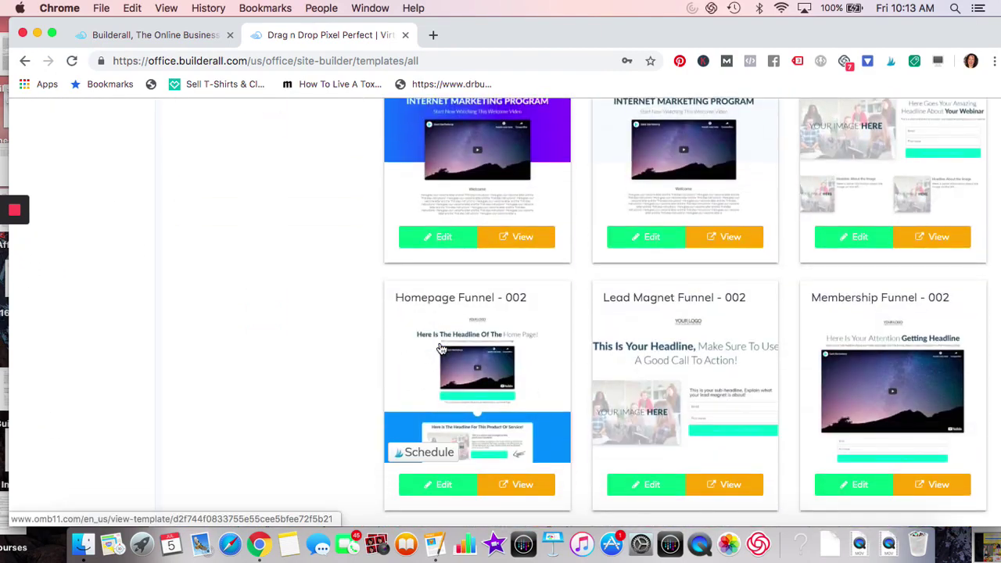
pyautogui.scroll(-8, 440, 348)
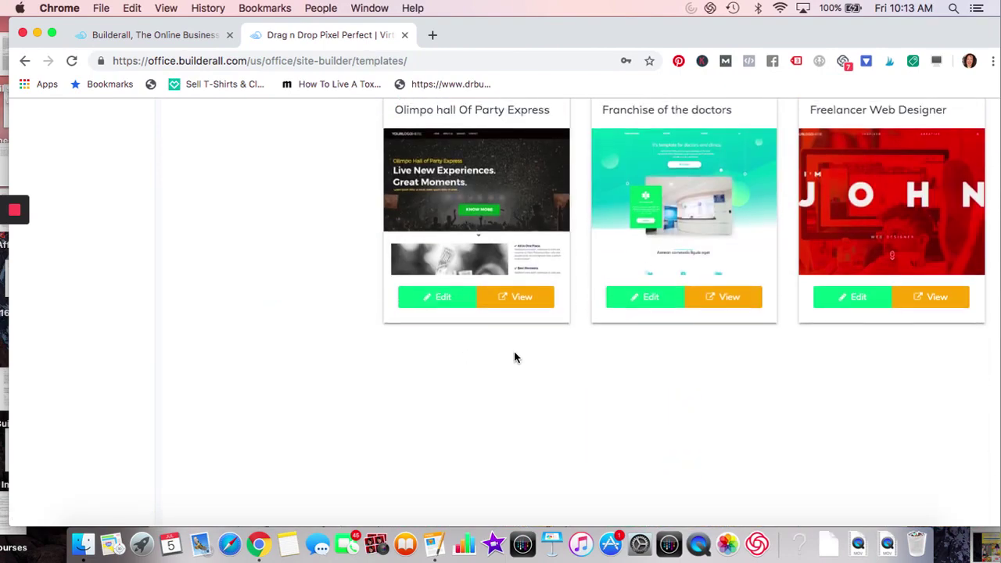
pyautogui.scroll(-5, 514, 357)
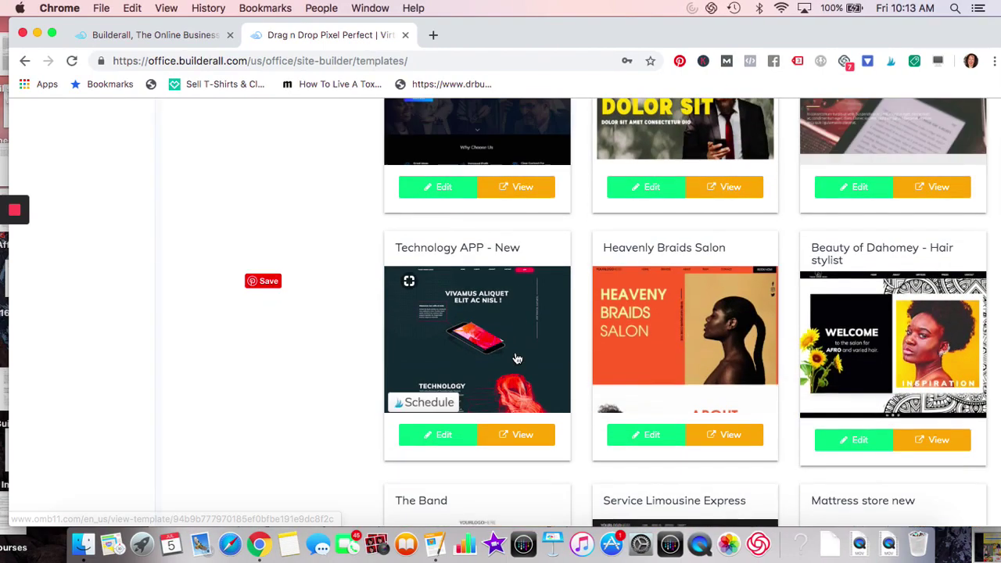
pyautogui.scroll(2, 592, 288)
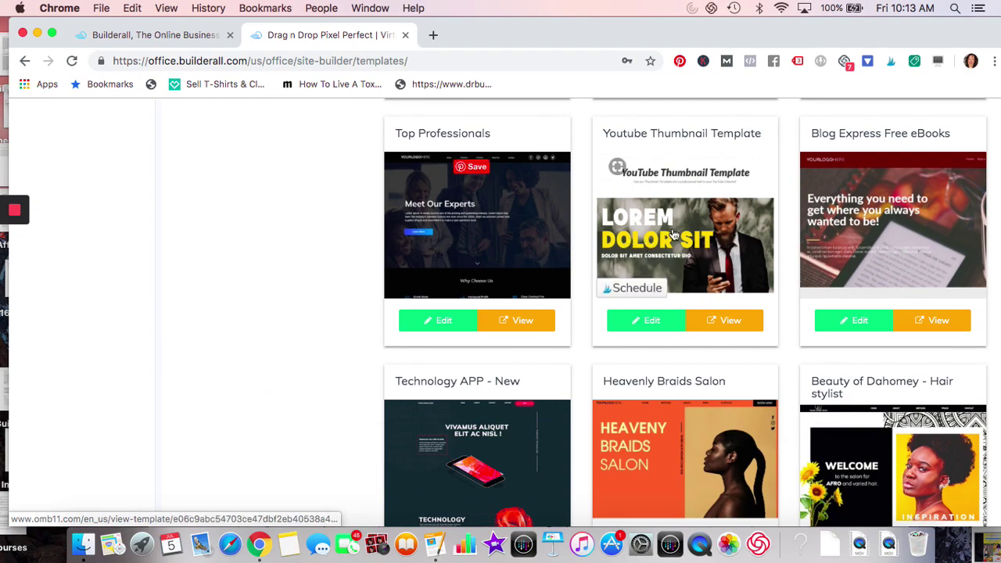
pyautogui.scroll(-4, 683, 278)
pyautogui.scroll(-6, 682, 278)
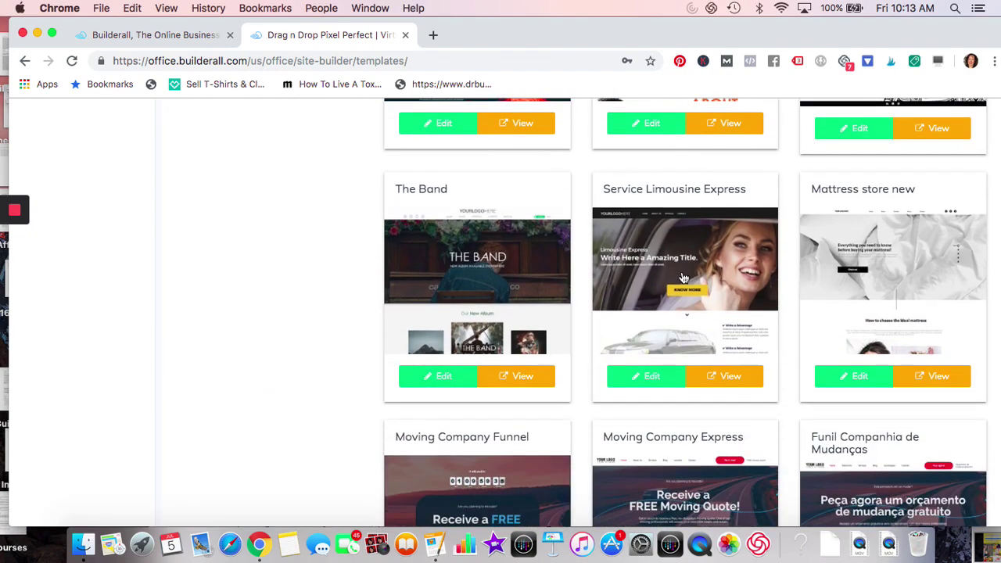
pyautogui.click(646, 382)
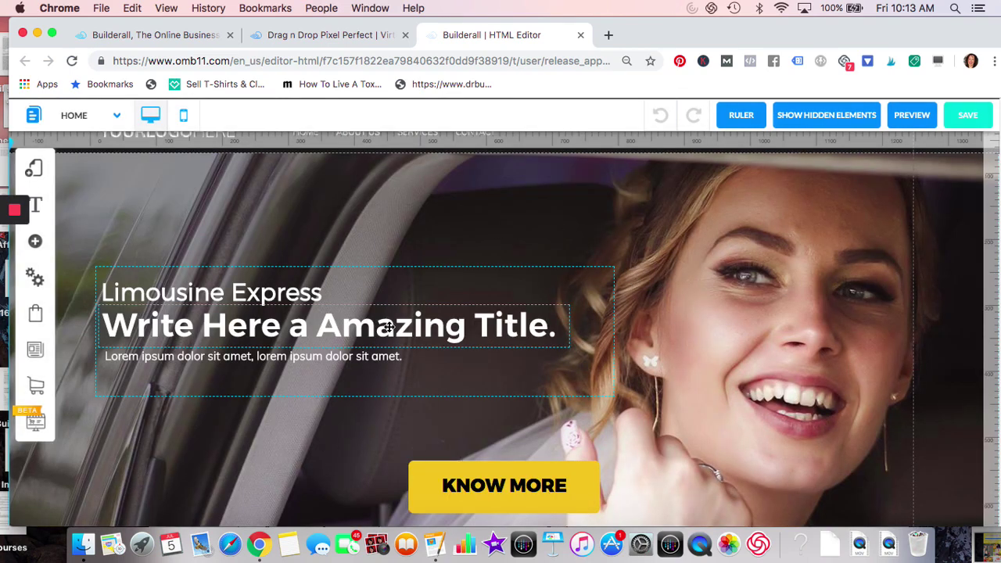
# - Rearrange the hero banner's Limousine Express text, title, lorem ipsum line and KNOW MORE button, and open the banner's settings
pyautogui.moveTo(403, 300); pyautogui.dragTo(889, 396)
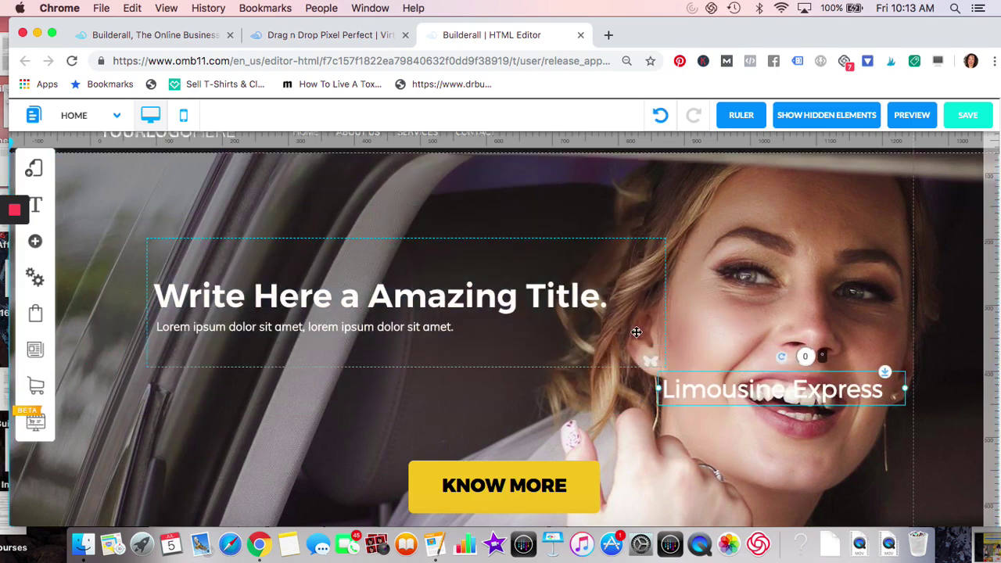
pyautogui.moveTo(636, 331); pyautogui.dragTo(462, 420)
pyautogui.moveTo(469, 322); pyautogui.dragTo(735, 454)
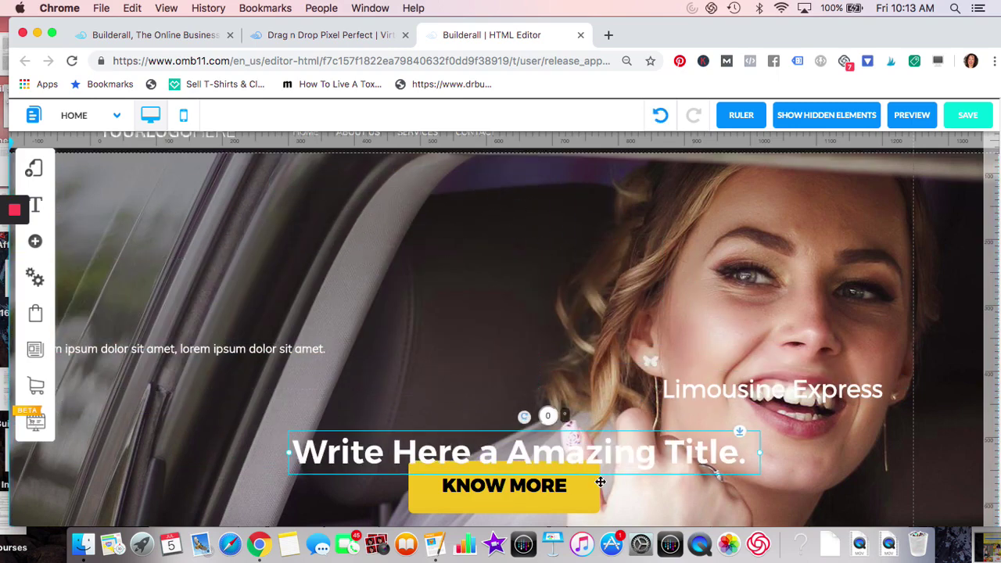
pyautogui.moveTo(570, 499); pyautogui.dragTo(558, 320)
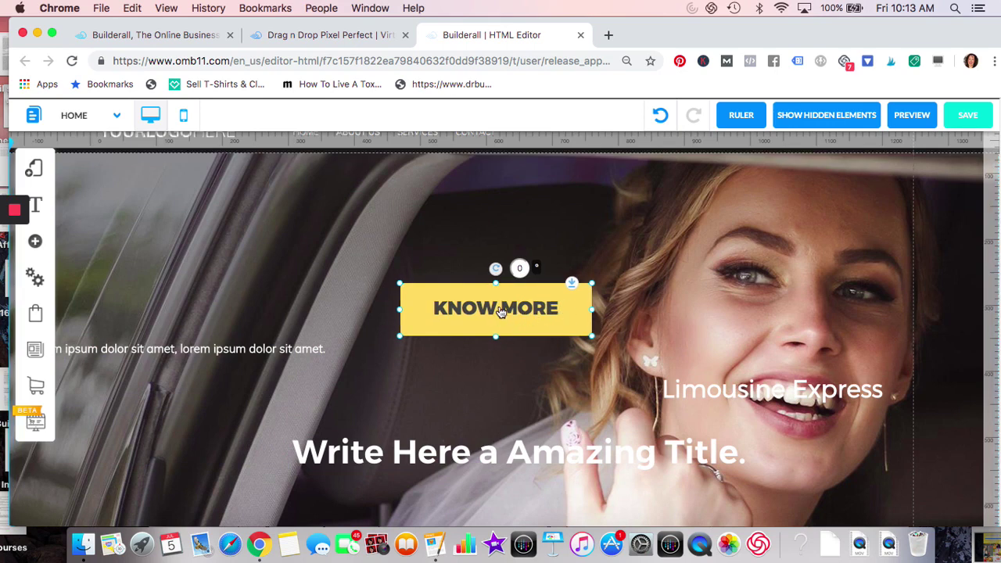
pyautogui.click(779, 279)
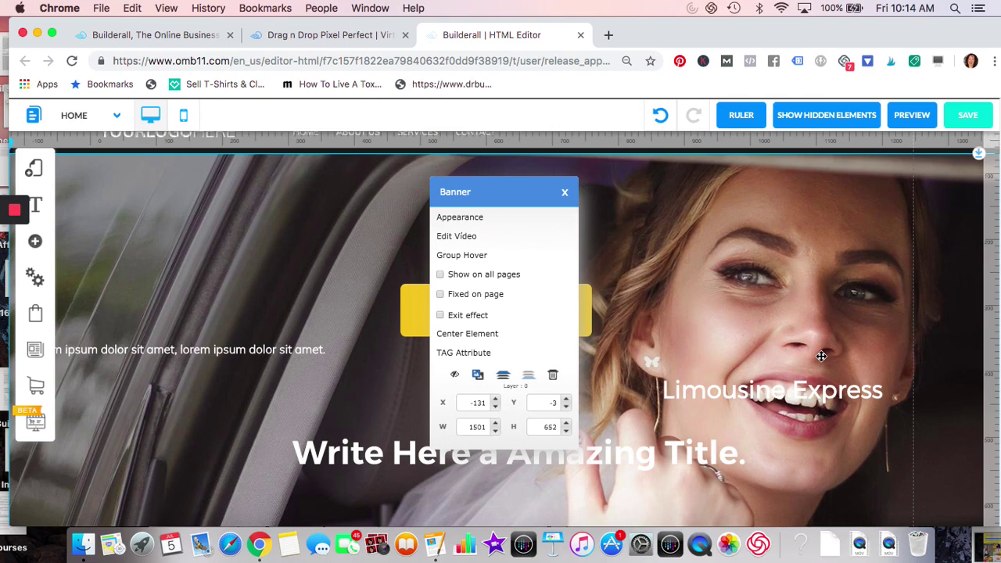
# - Move the limousine image down and toward the advantages list, and open the digital files repository for it
pyautogui.scroll(-8, 821, 356)
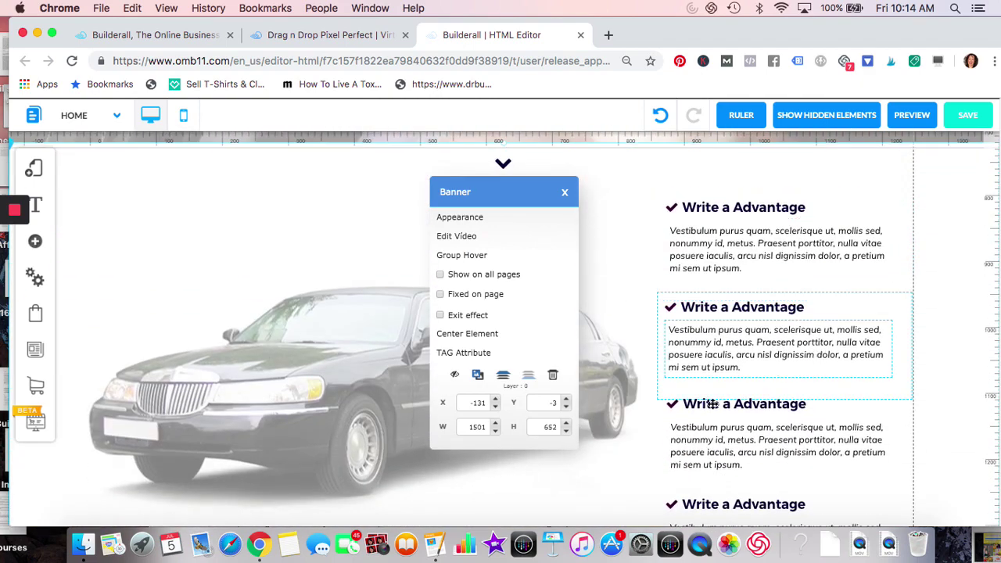
pyautogui.moveTo(298, 465); pyautogui.dragTo(260, 253)
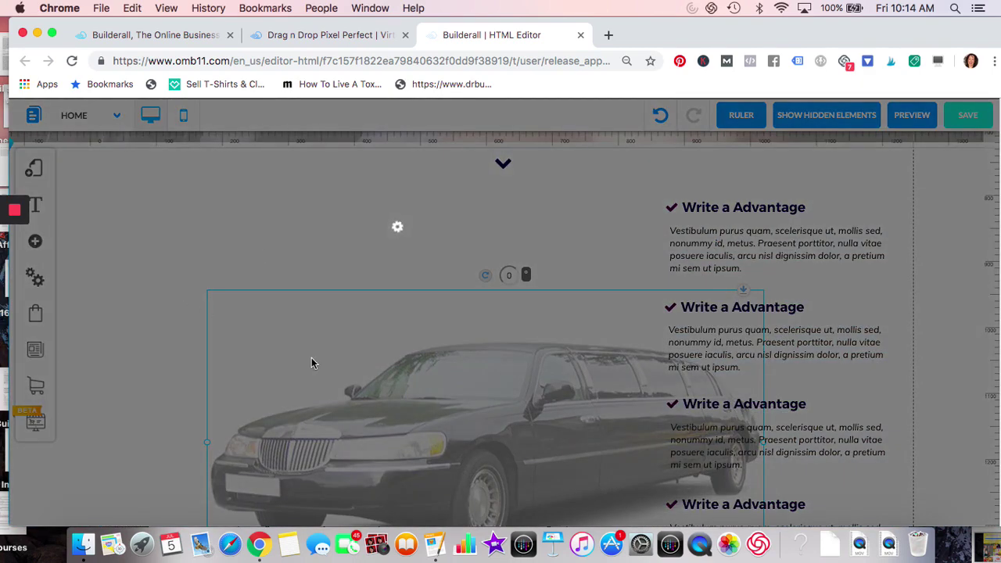
pyautogui.scroll(2, 409, 292)
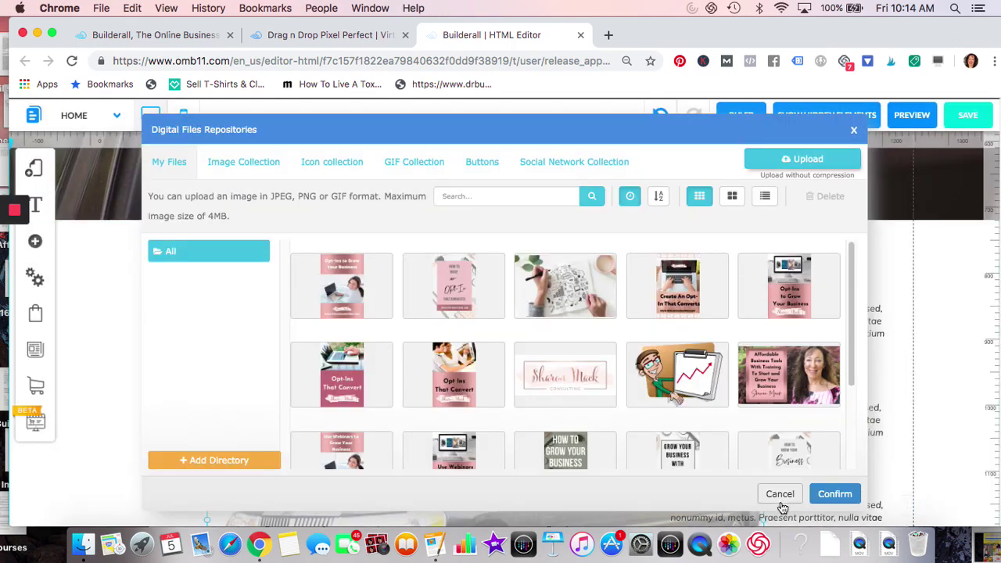
# - Close the digital files repository without choosing an image and move the limousine image down below the hero banner, beside the advantages list
pyautogui.click(781, 494)
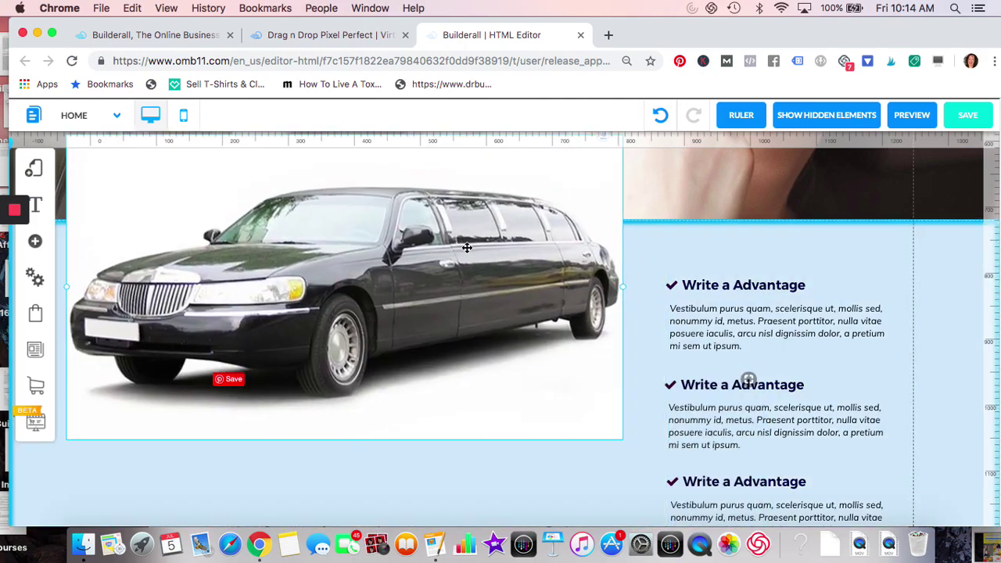
pyautogui.moveTo(467, 247); pyautogui.dragTo(657, 332)
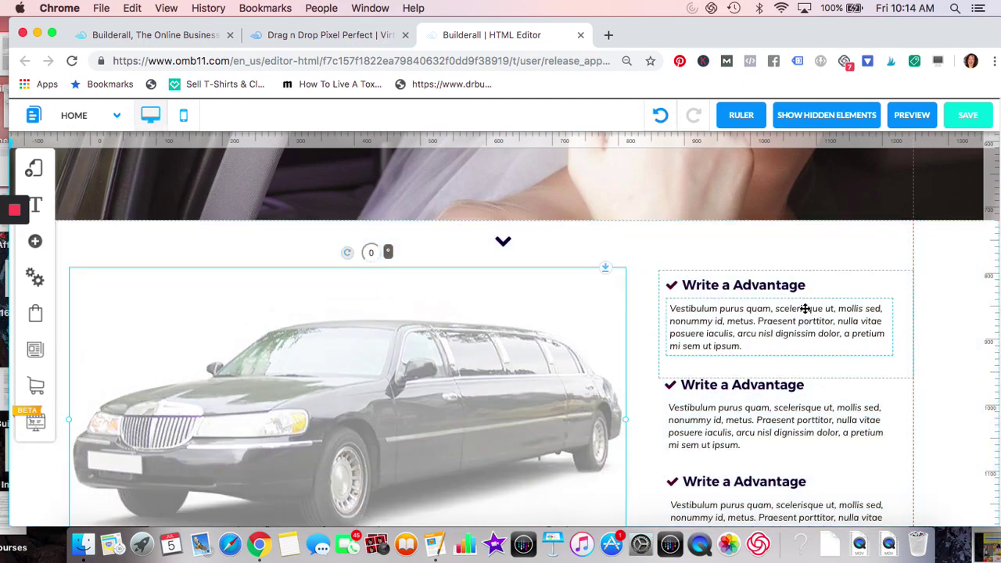
# - Open the first "Write a Advantage" heading for text editing, add a line break above its text, and shift the browser window aside
pyautogui.click(750, 289)
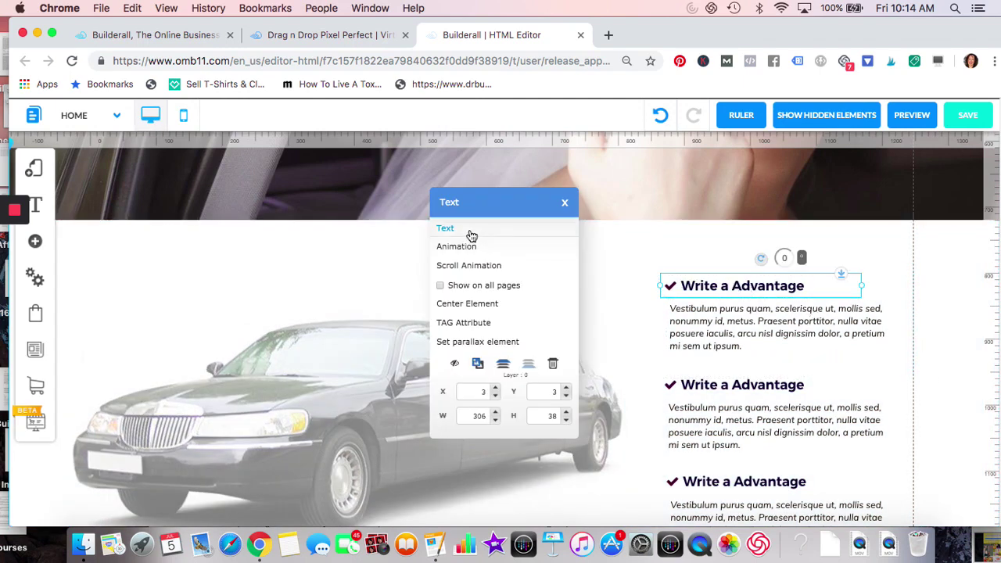
pyautogui.click(445, 228)
pyautogui.press('Return')
pyautogui.moveTo(684, 33); pyautogui.dragTo(743, 34)
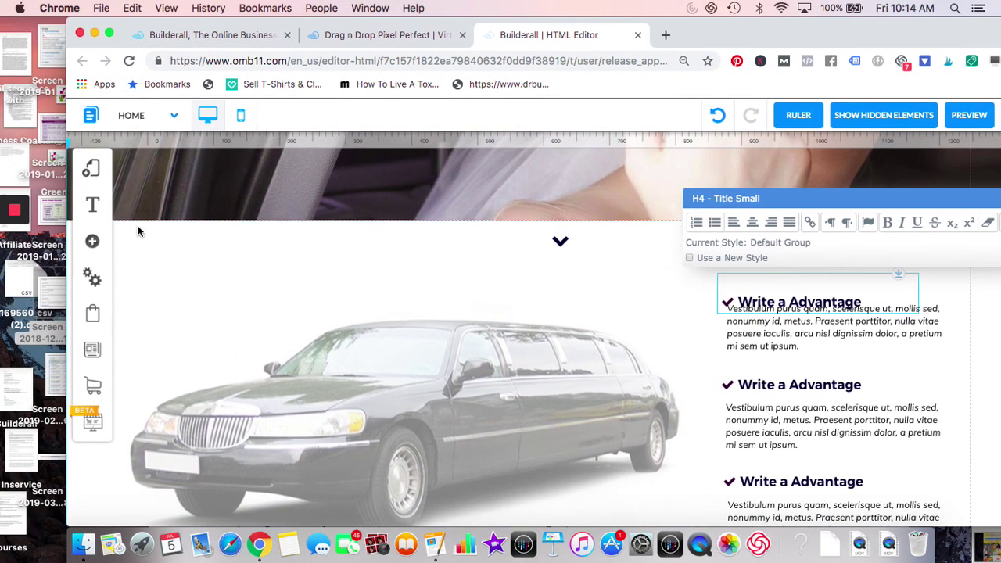
# - Examine the default group's heading font styles and the ready-made title and paragraph text elements
pyautogui.click(91, 204)
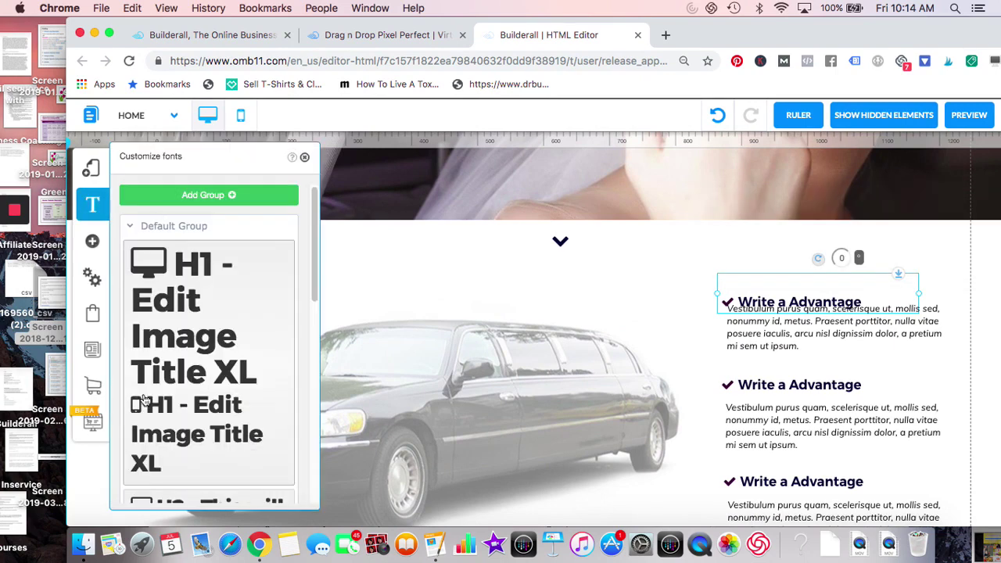
pyautogui.scroll(-10, 207, 366)
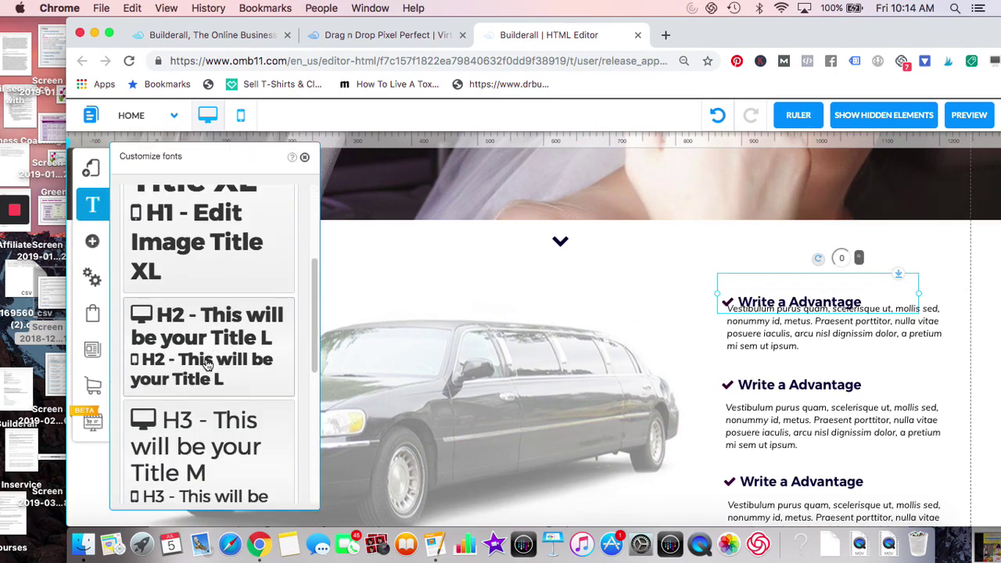
pyautogui.scroll(15, 207, 366)
pyautogui.scroll(2, 208, 365)
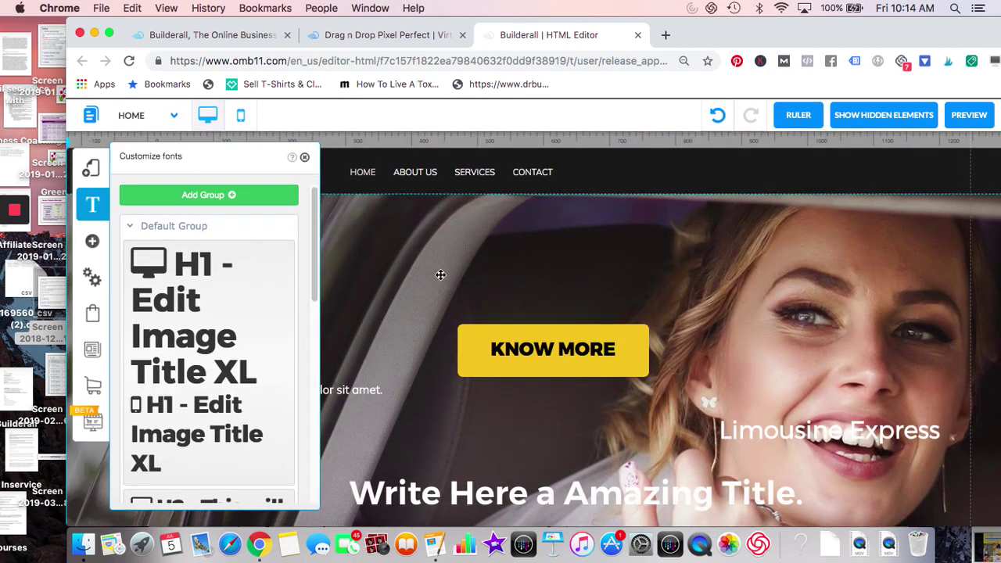
pyautogui.click(93, 241)
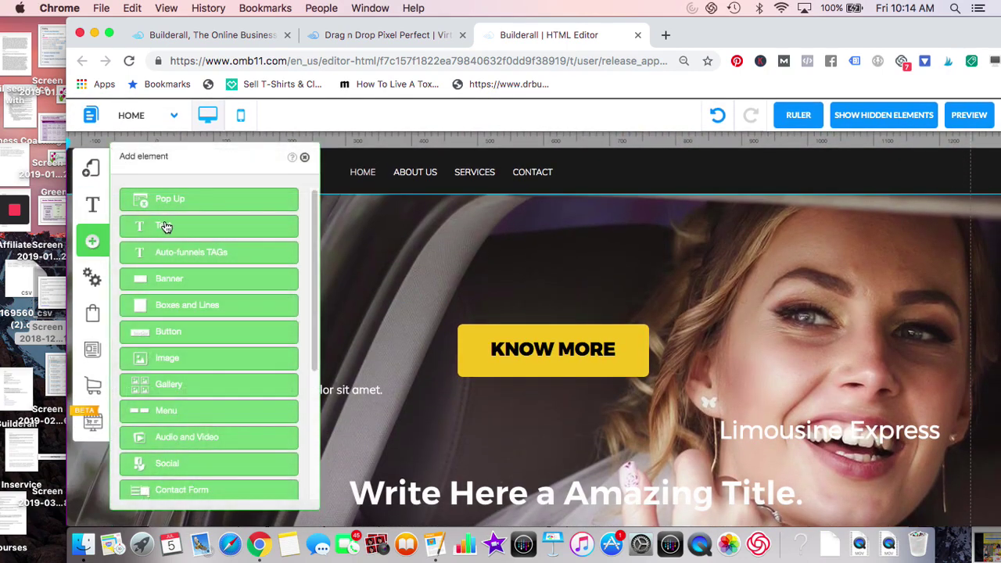
pyautogui.click(165, 227)
pyautogui.scroll(-3, 179, 313)
pyautogui.scroll(3, 179, 328)
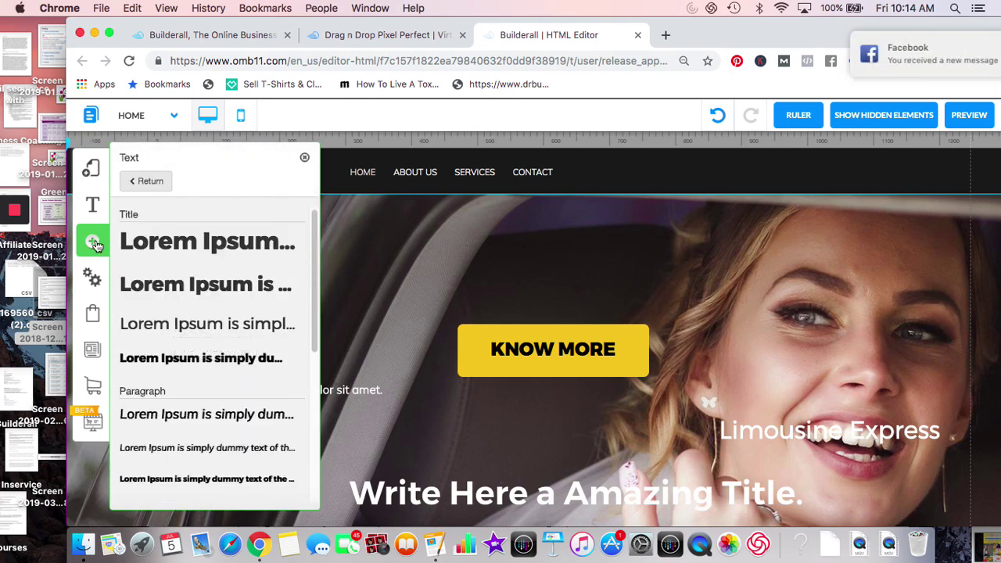
pyautogui.click(94, 242)
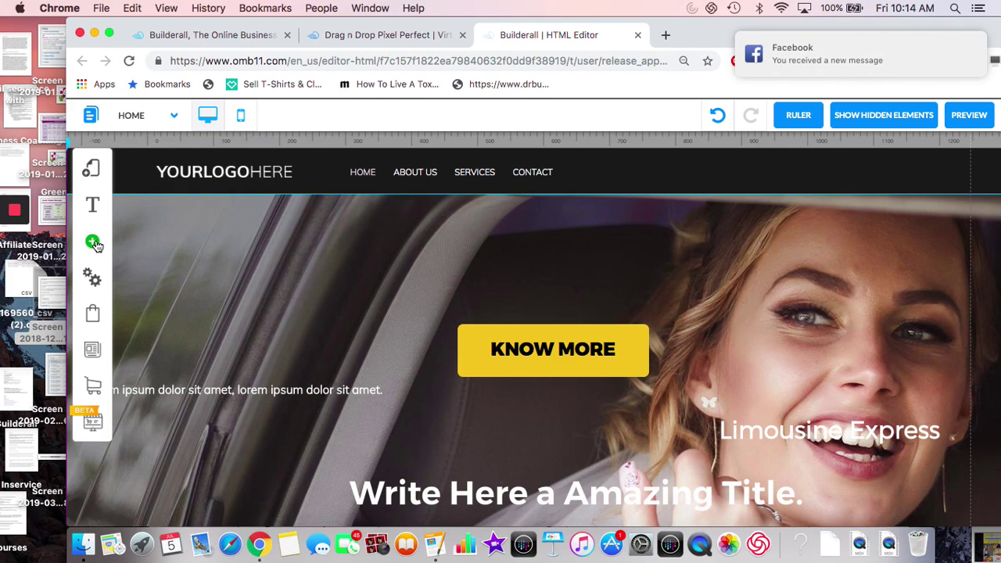
# - Look through the full list of elements that can be added, from Pop Up down to Blog Apps
pyautogui.click(93, 243)
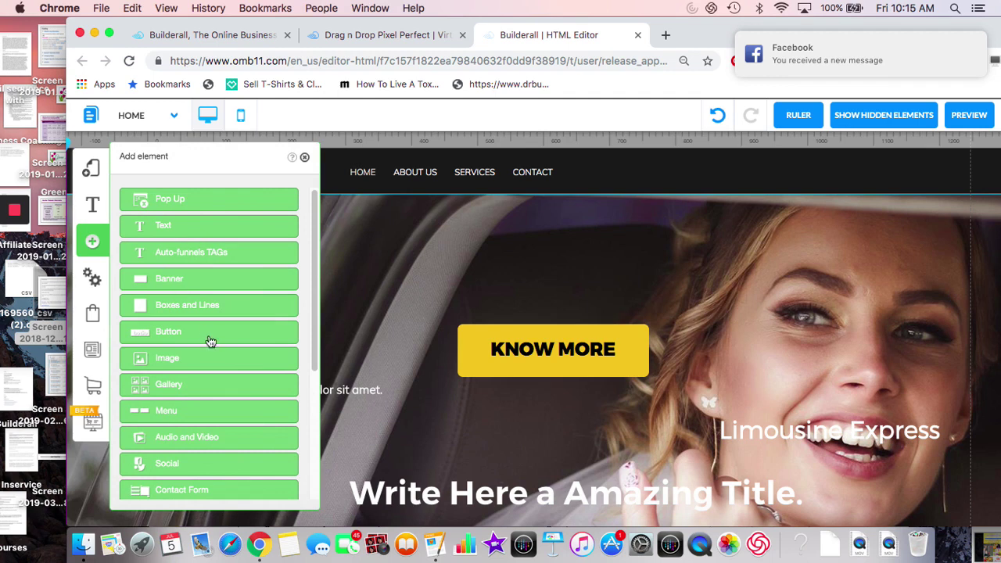
pyautogui.scroll(-5, 212, 390)
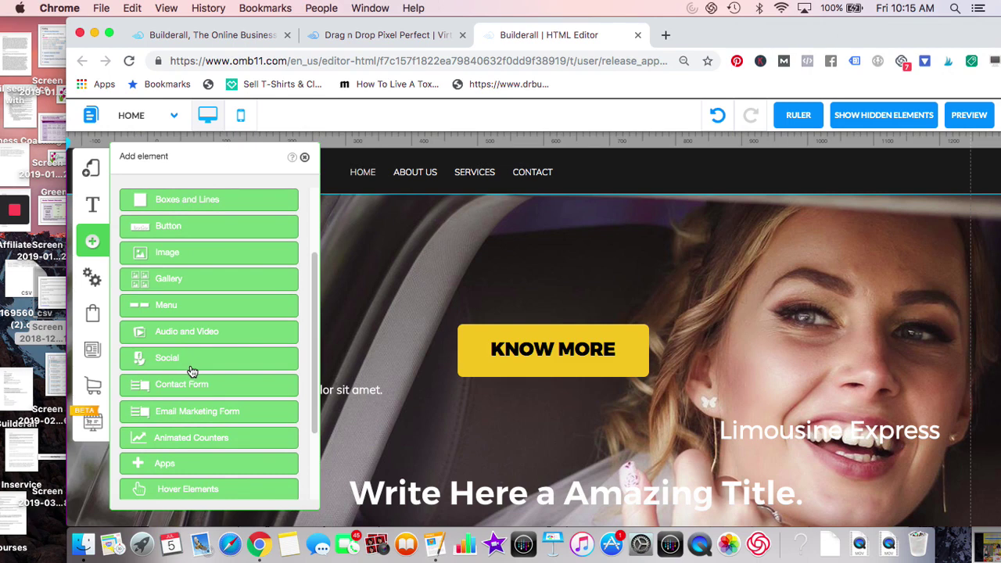
pyautogui.scroll(-3, 191, 371)
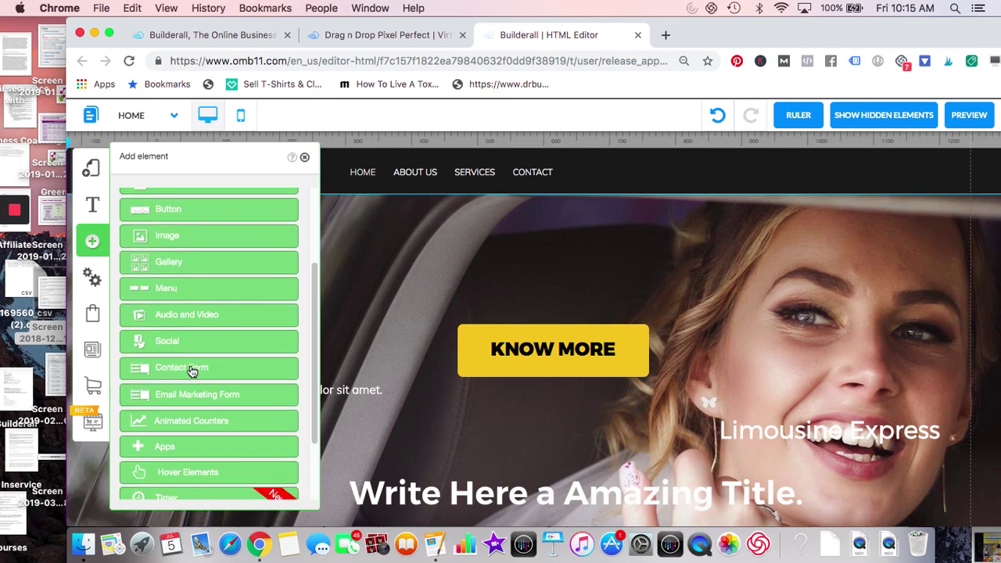
pyautogui.scroll(-3, 191, 371)
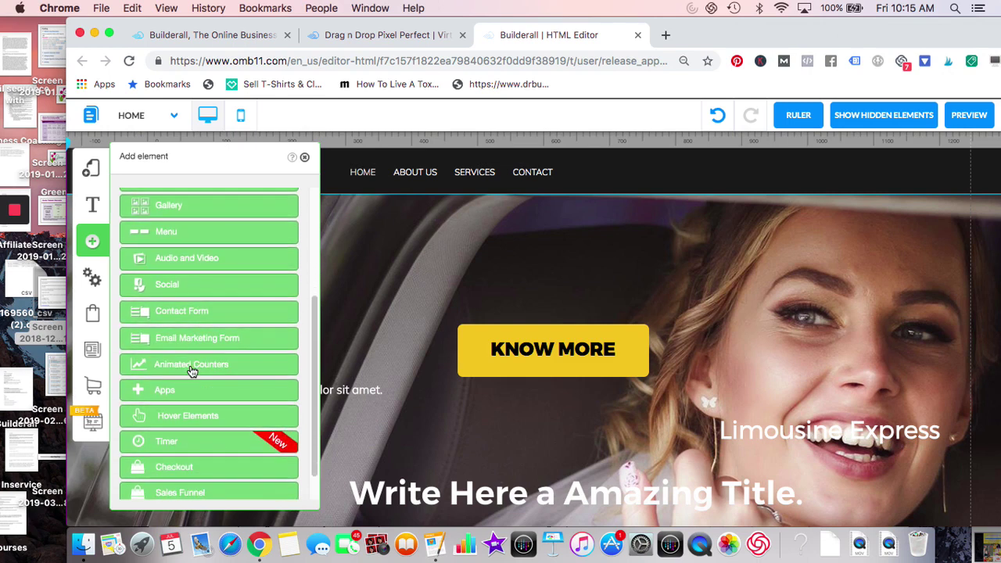
pyautogui.scroll(-1, 192, 371)
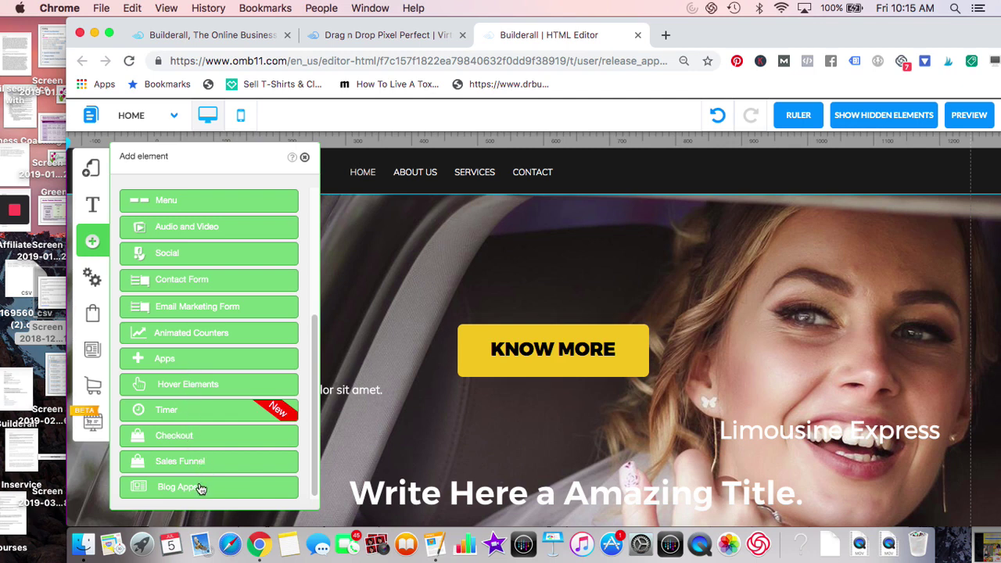
pyautogui.scroll(-1, 200, 488)
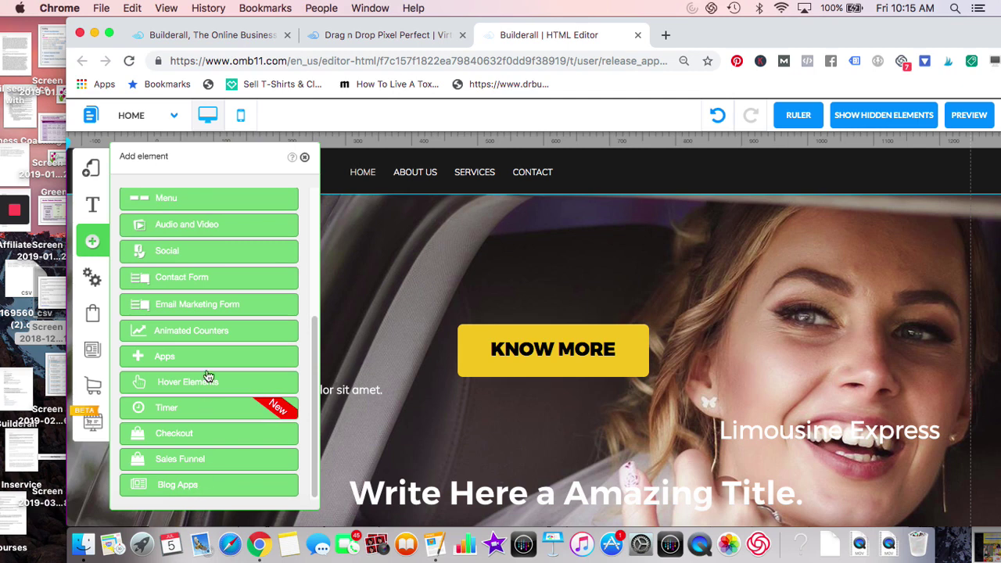
# - Examine the available Apps elements, from the Paypal Button down to the Builderall Marketplace, and close the list
pyautogui.click(165, 359)
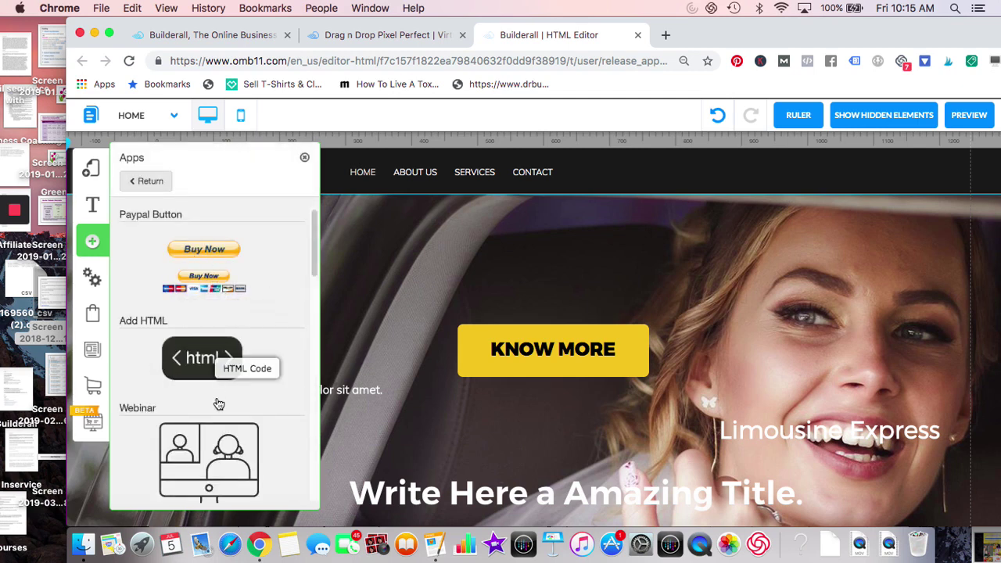
pyautogui.scroll(-1, 219, 443)
pyautogui.scroll(-1, 219, 443)
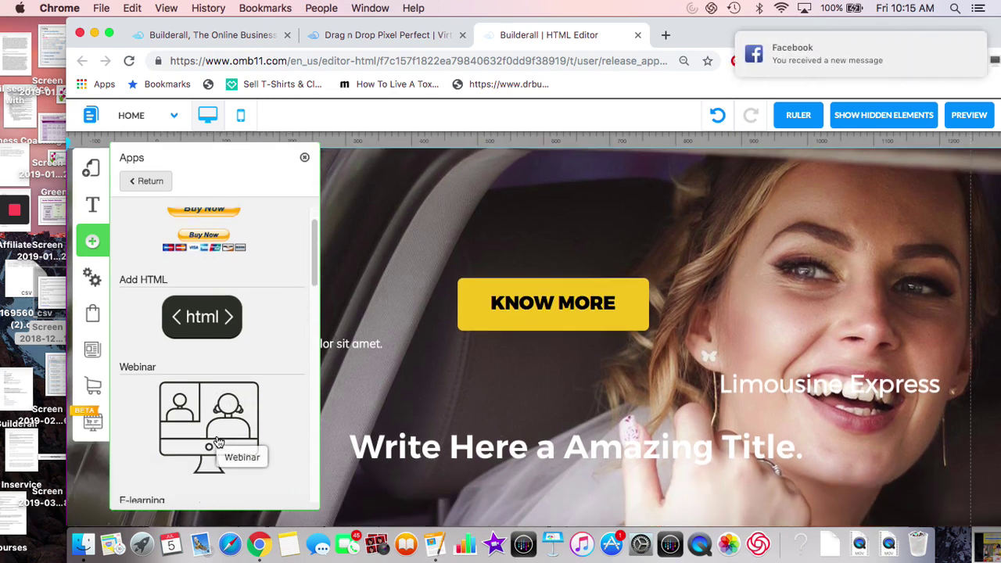
pyautogui.moveTo(218, 443)
pyautogui.mouseDown()
pyautogui.moveTo(521, 375)
pyautogui.moveTo(530, 406)
pyautogui.moveTo(226, 435)
pyautogui.mouseUp()
pyautogui.scroll(-2, 225, 435)
pyautogui.scroll(-2, 225, 435)
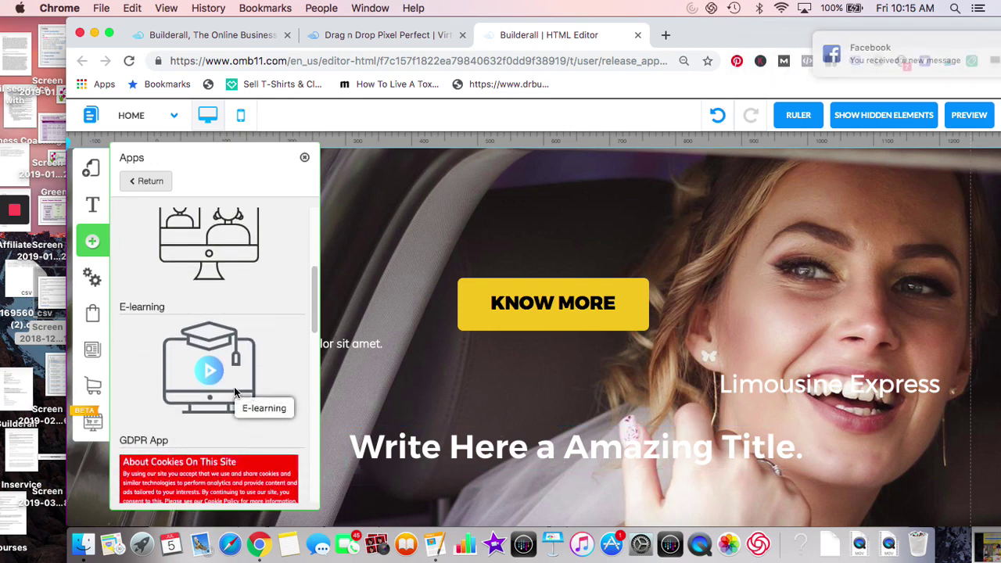
pyautogui.scroll(-3, 235, 391)
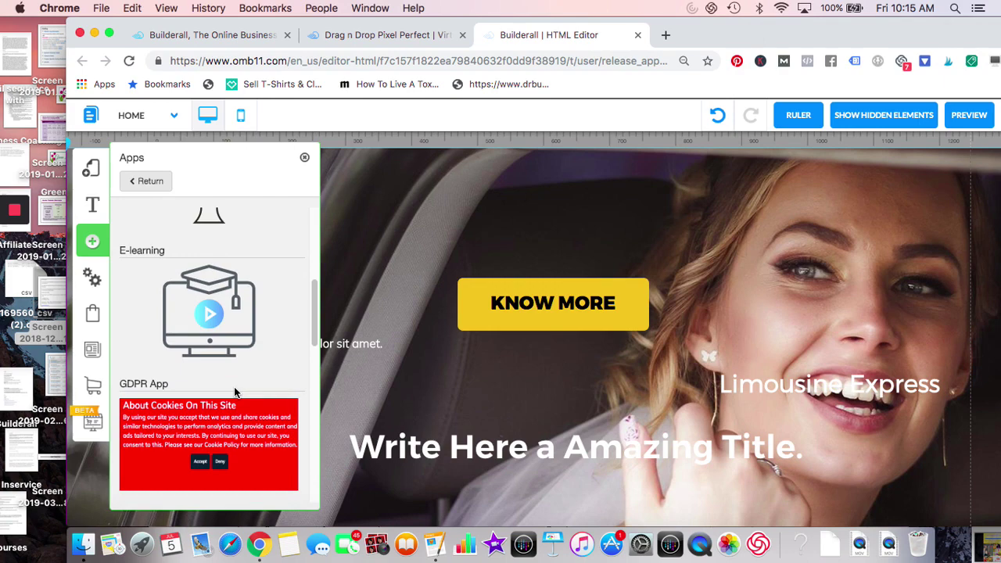
pyautogui.scroll(-5, 235, 392)
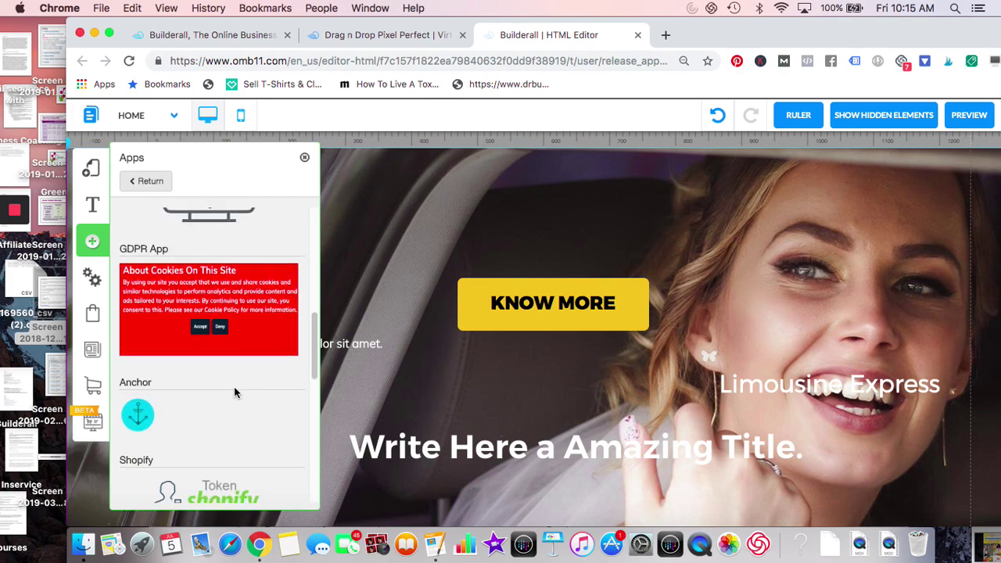
pyautogui.scroll(-2, 234, 392)
pyautogui.scroll(-3, 230, 421)
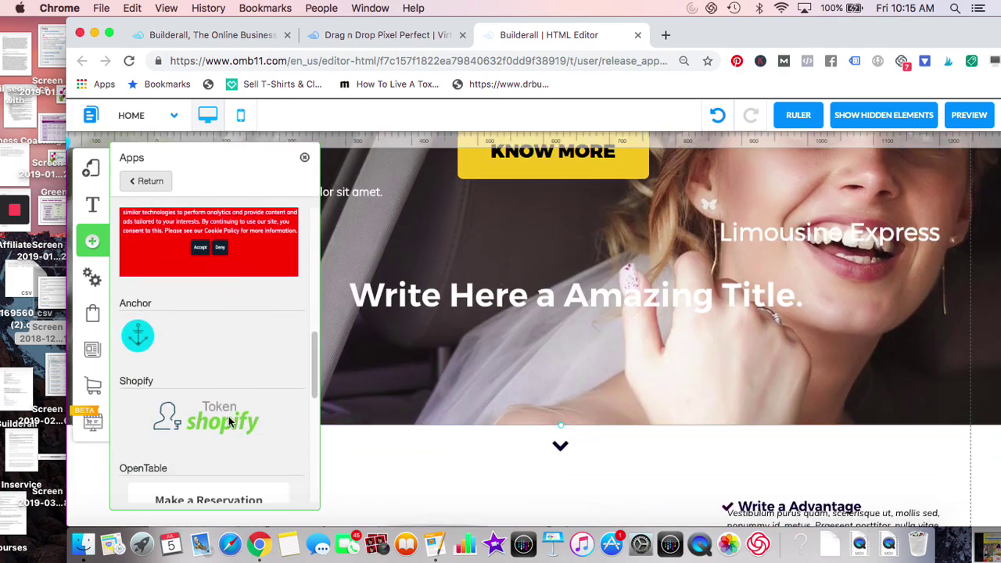
pyautogui.scroll(-15, 229, 422)
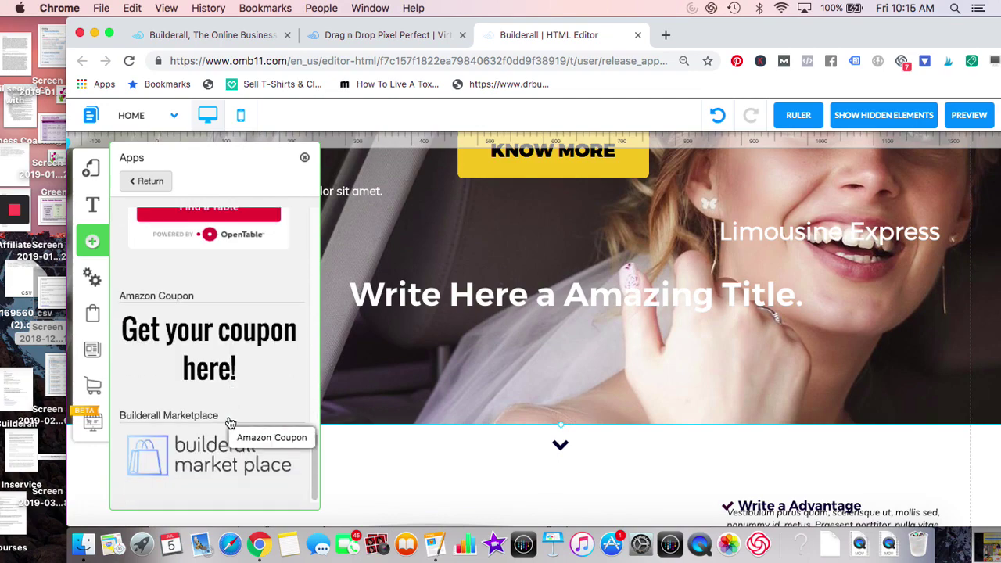
pyautogui.scroll(-3, 229, 421)
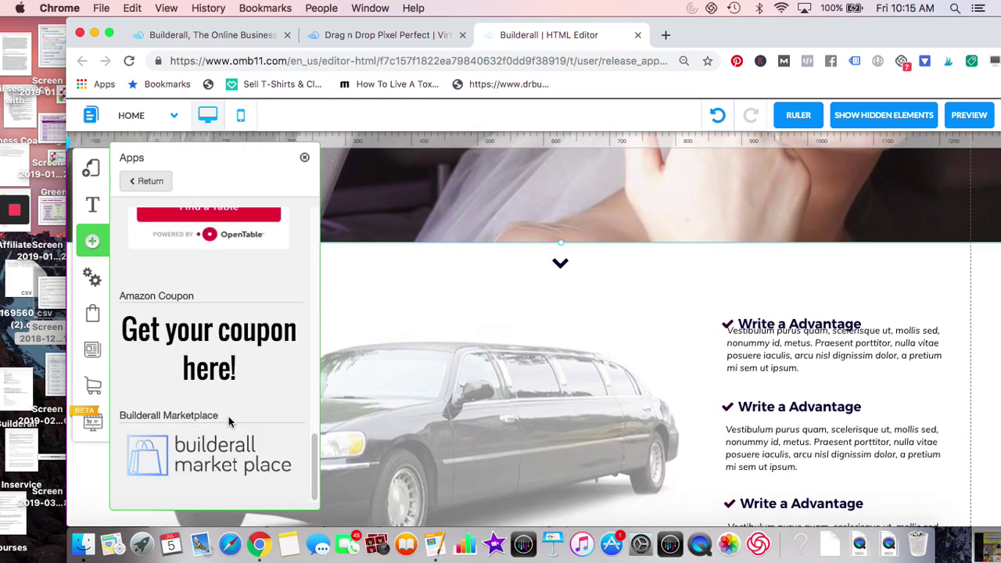
pyautogui.scroll(10, 228, 420)
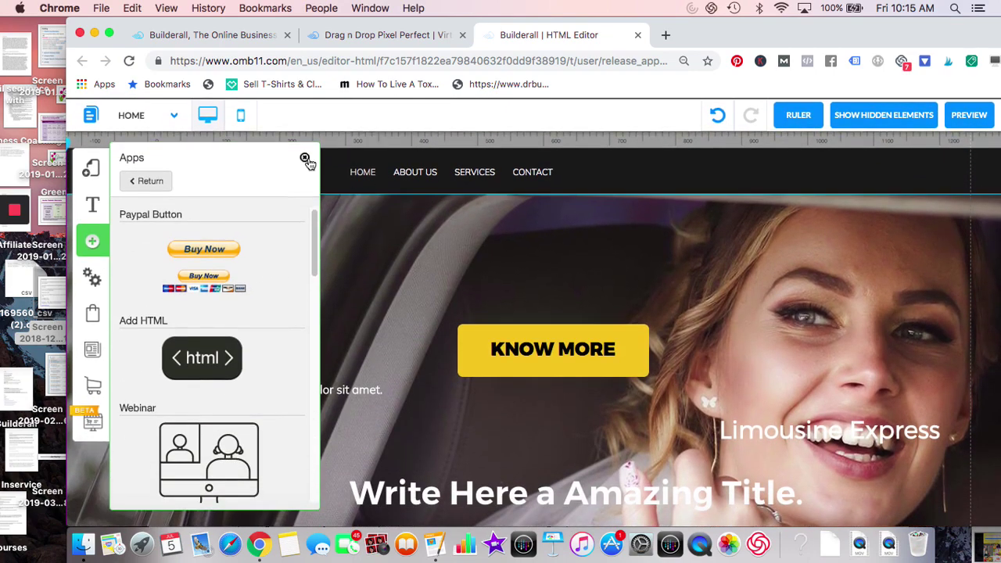
pyautogui.click(305, 159)
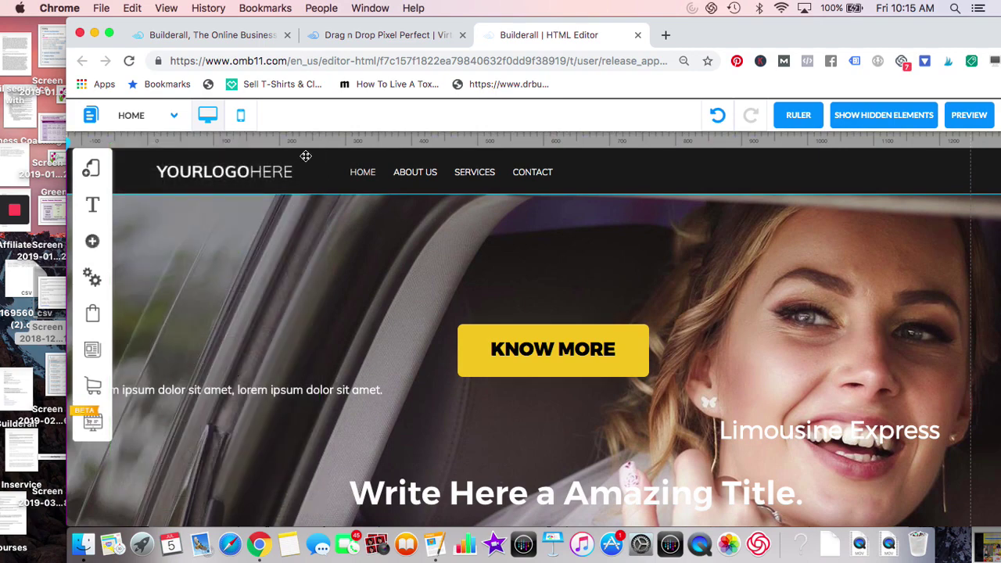
# - Move the first advantage's paragraph down so it sits clear of its "Write a Advantage" heading
pyautogui.scroll(-5, 367, 330)
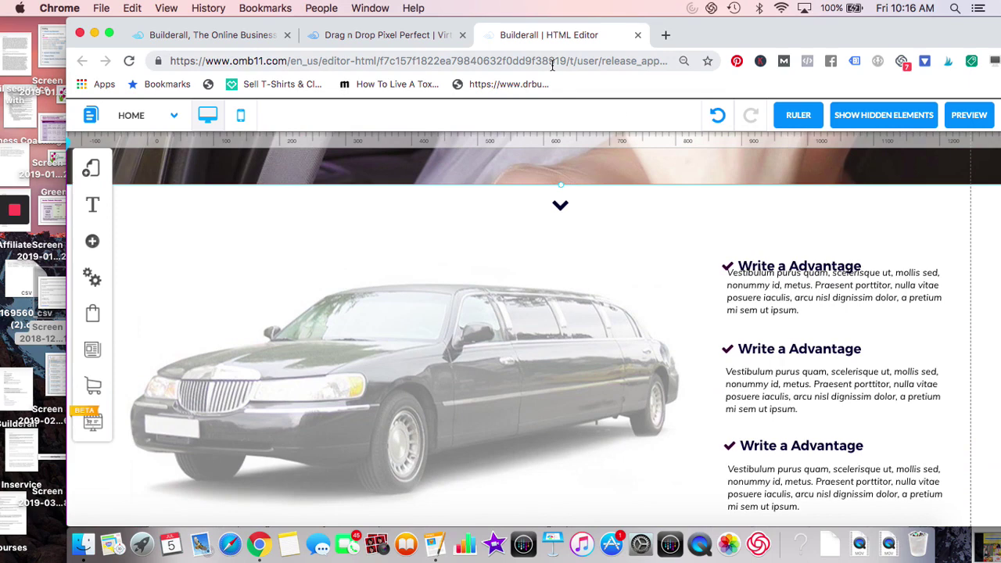
pyautogui.moveTo(779, 257); pyautogui.dragTo(781, 286)
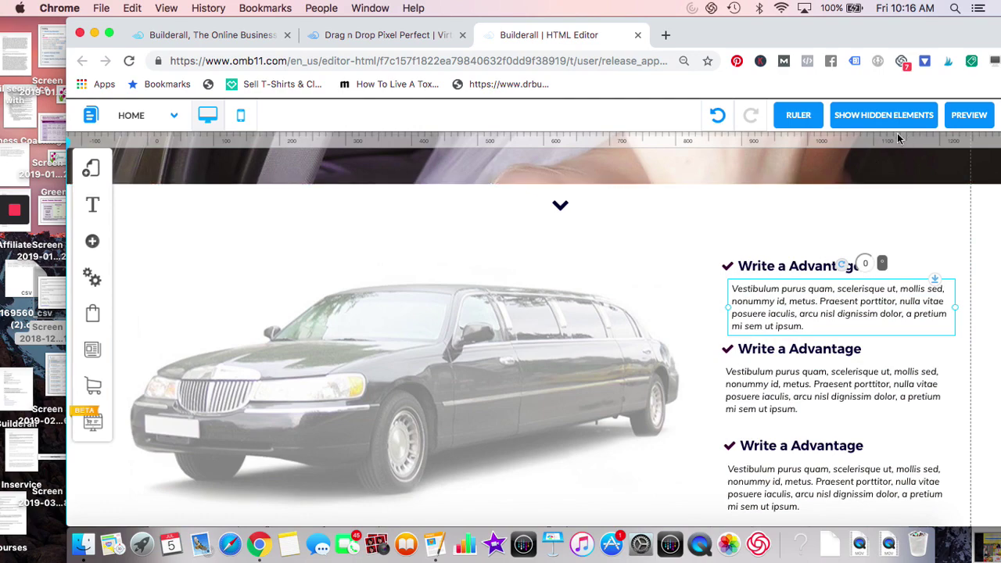
# - Delete the "Write Here a Title About You." banner and move the "Our Main Services" banner up into the empty space
pyautogui.scroll(-10, 590, 352)
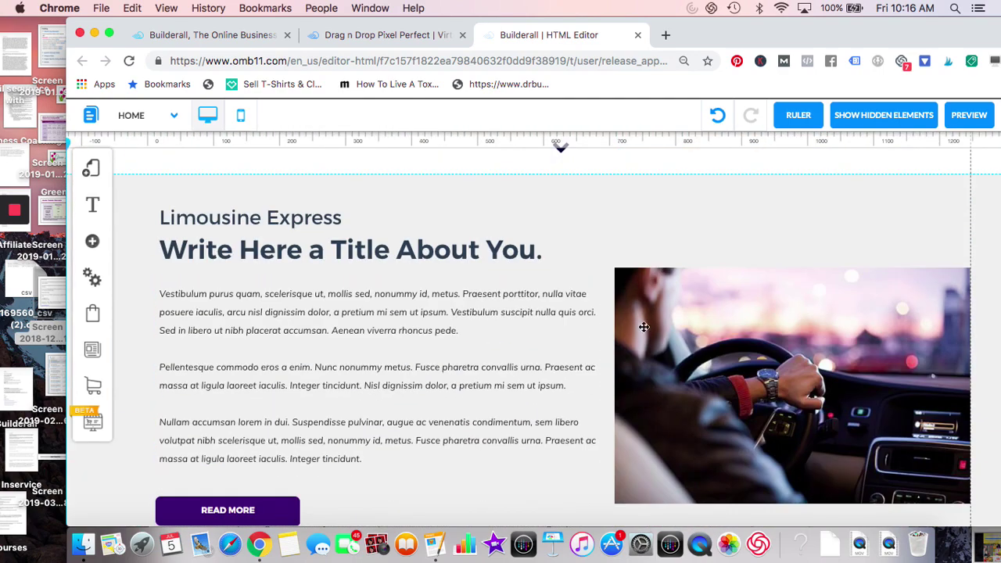
pyautogui.click(829, 212)
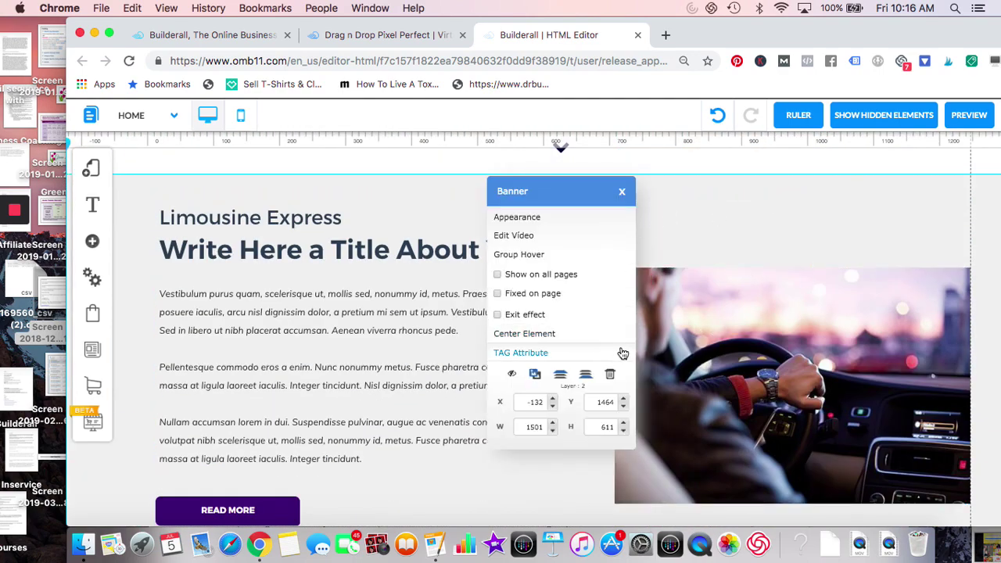
pyautogui.click(611, 374)
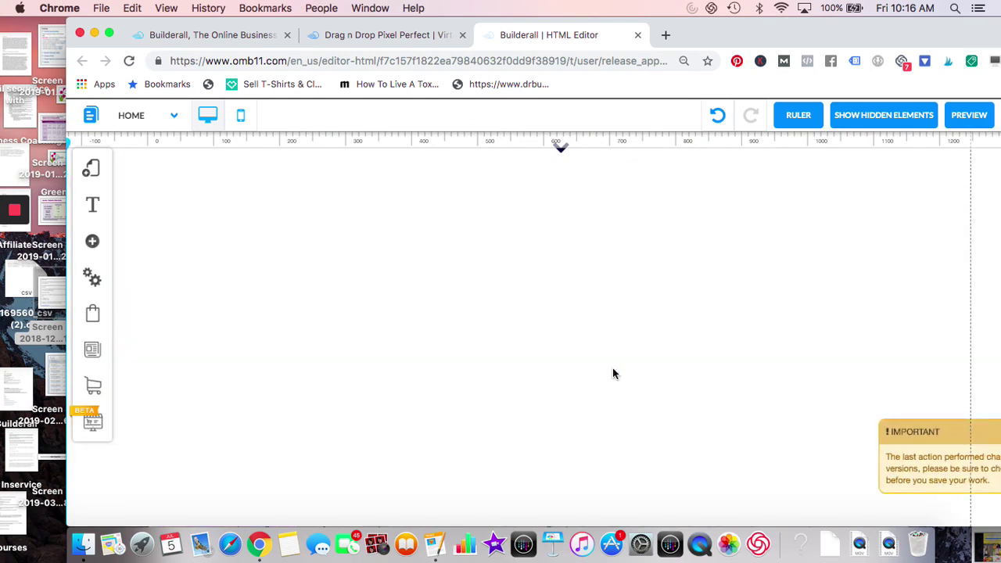
pyautogui.moveTo(712, 472); pyautogui.dragTo(744, 194)
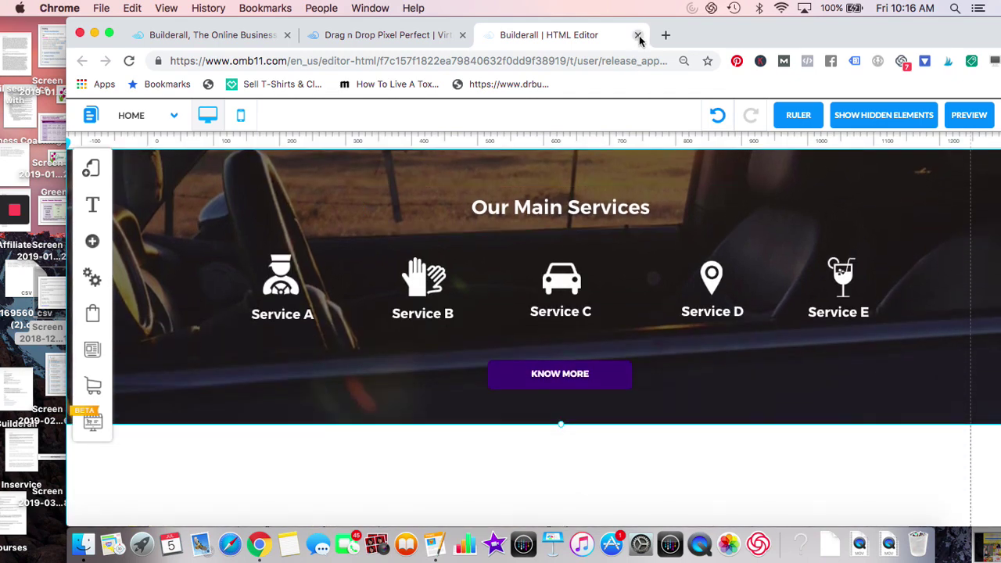
# - Close the HTML editor tab without saving the site and return from the template gallery to the back office home page
pyautogui.click(638, 36)
pyautogui.click(611, 208)
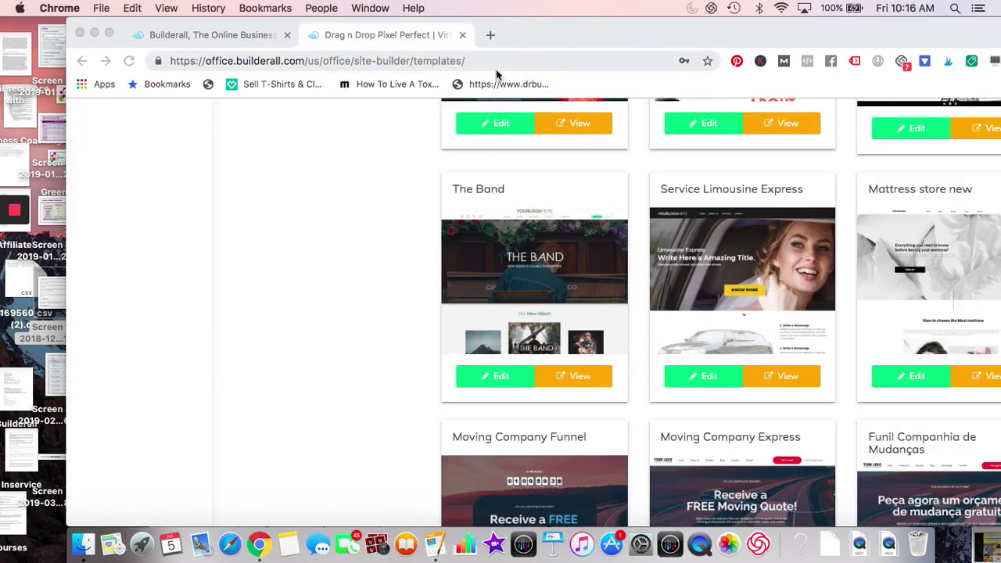
pyautogui.scroll(15, 331, 284)
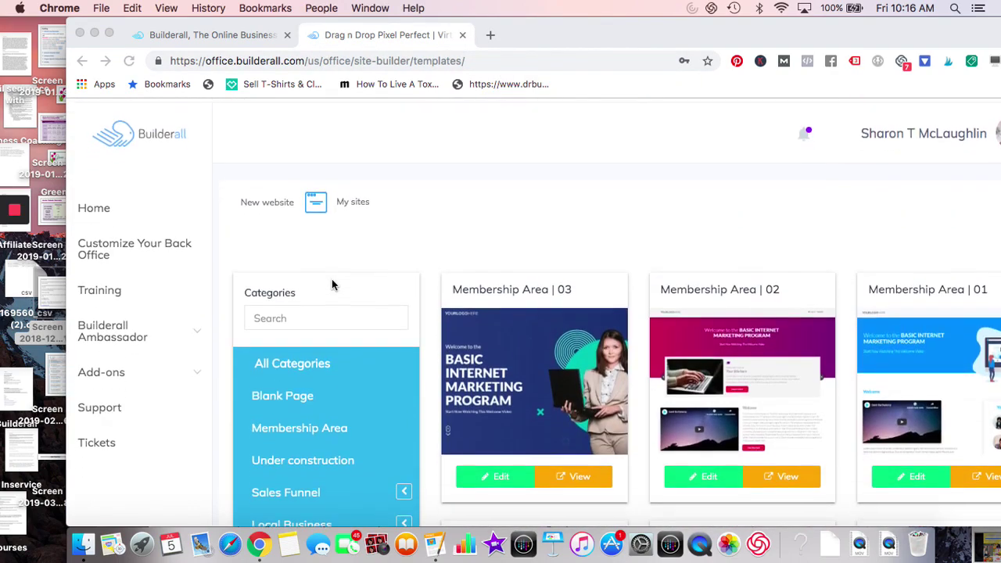
pyautogui.click(102, 207)
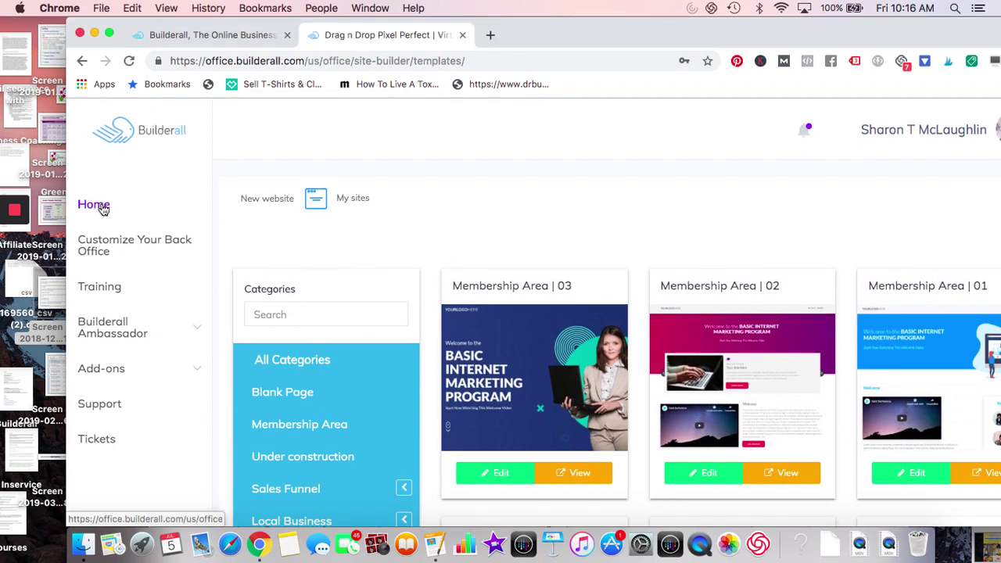
# - Look through the tools on the back office home page and enter the Canvas Funnel Builder
pyautogui.click(100, 209)
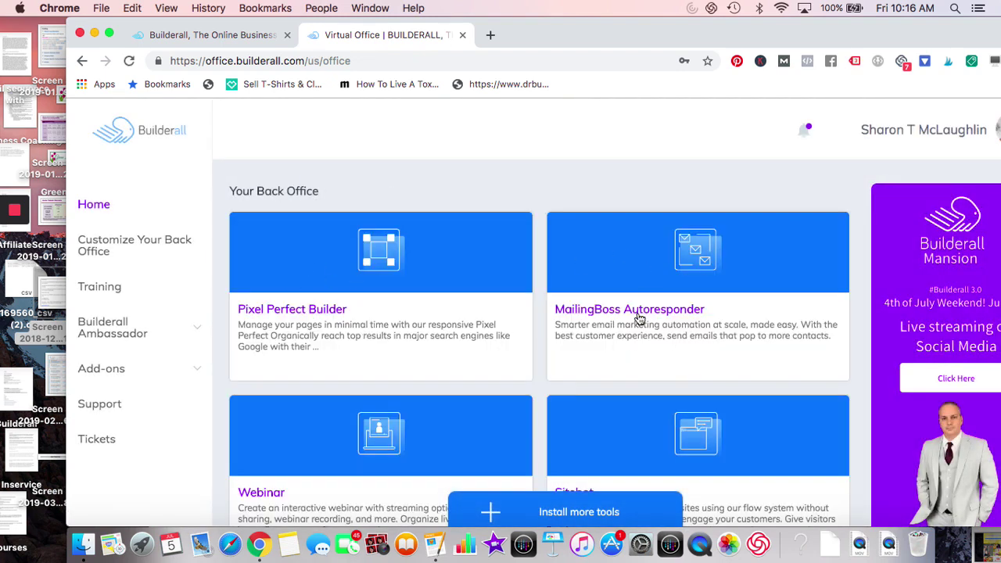
pyautogui.scroll(-1, 640, 319)
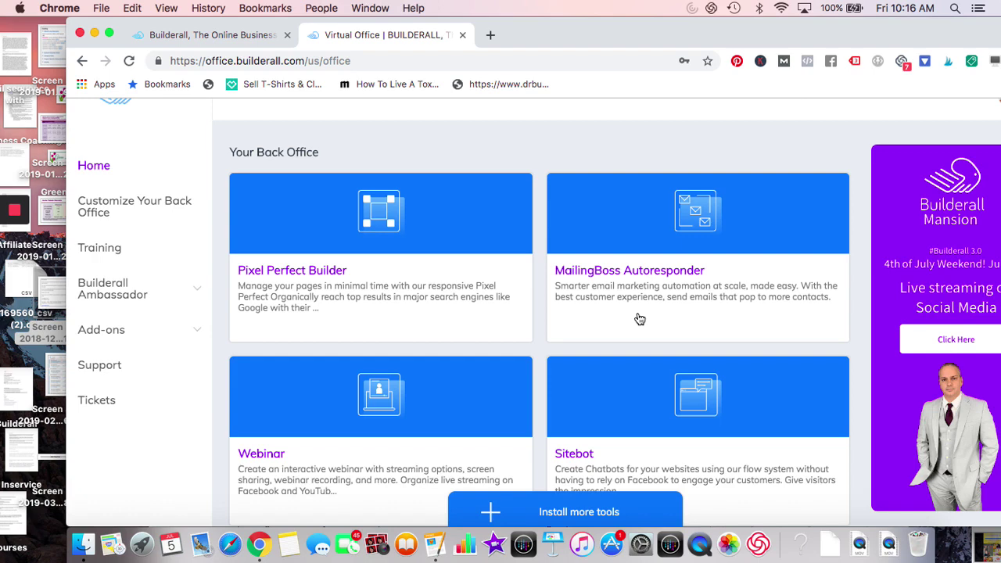
pyautogui.scroll(-4, 480, 336)
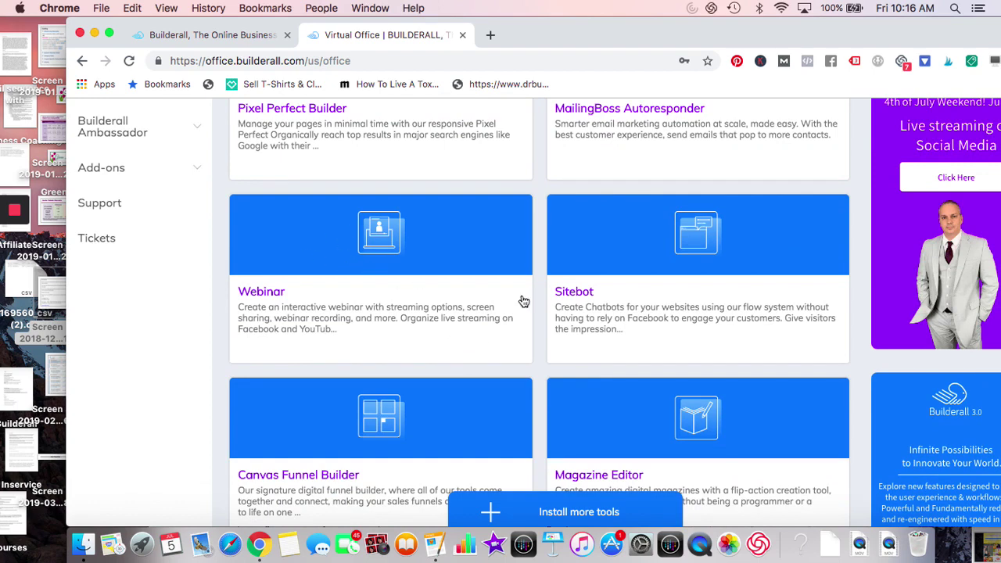
pyautogui.scroll(-1, 639, 305)
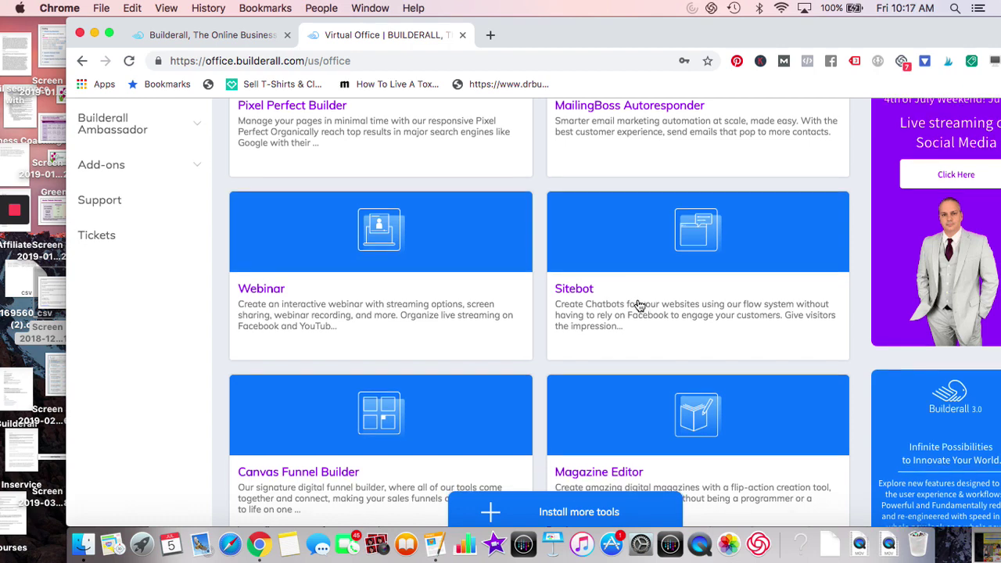
pyautogui.scroll(-3, 639, 284)
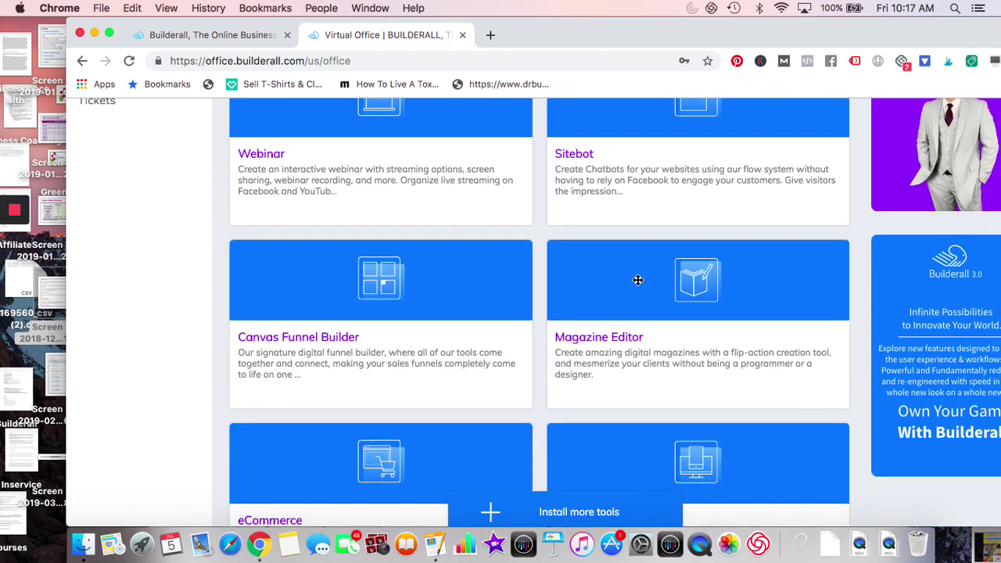
pyautogui.scroll(-1, 398, 351)
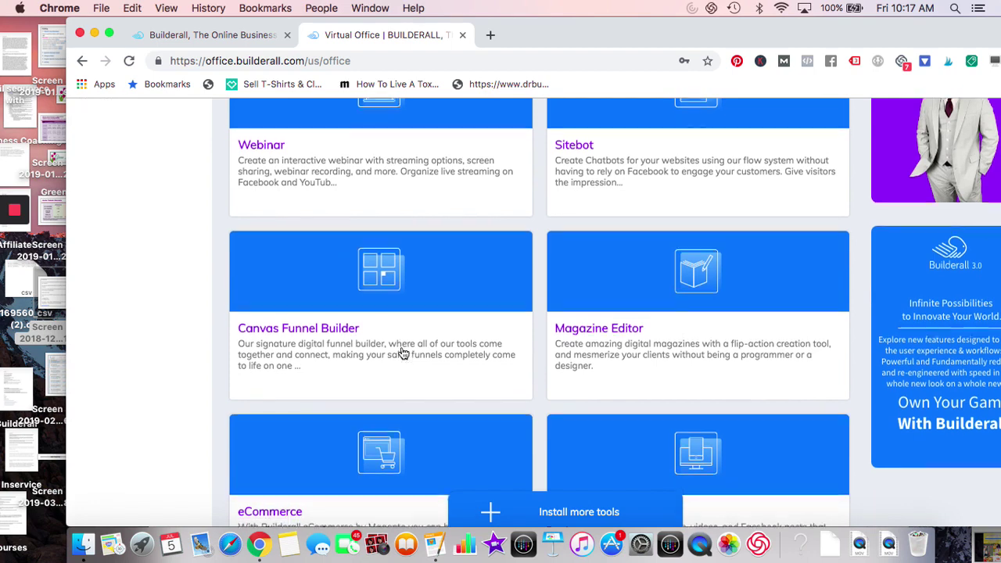
pyautogui.moveTo(347, 328)
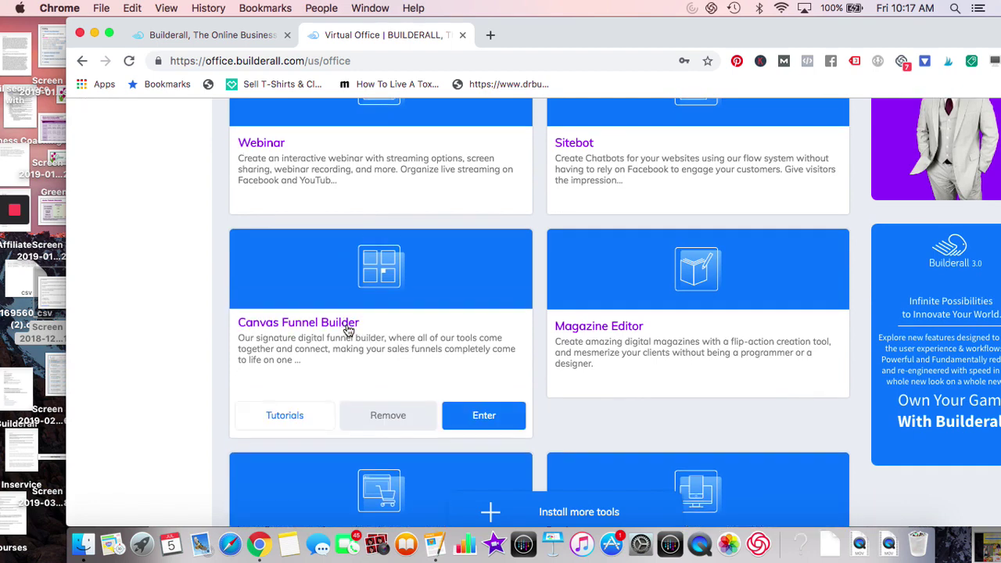
pyautogui.click(460, 417)
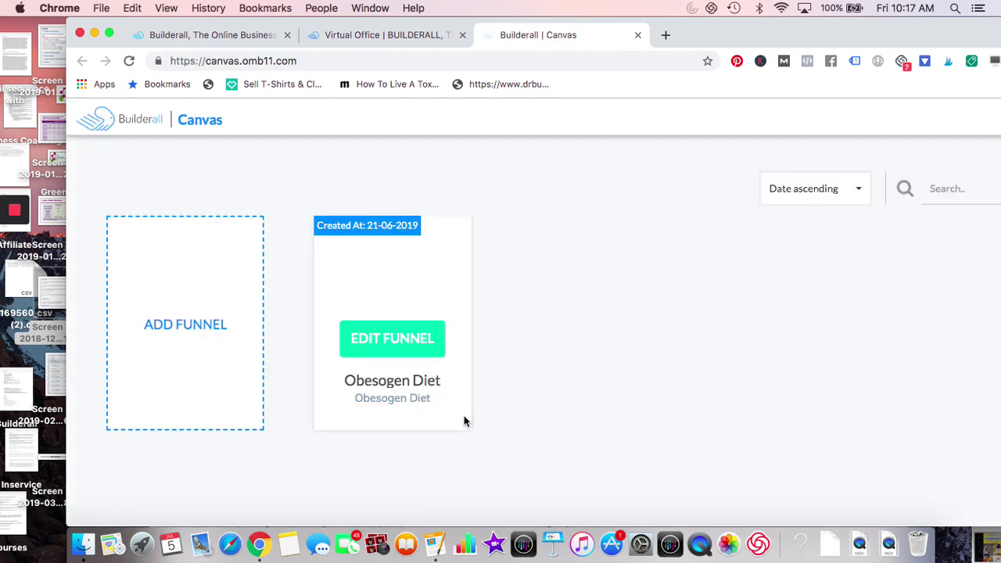
# - Start a new funnel with the title "bs" and the description "bs", and continue to the template selection
pyautogui.click(179, 329)
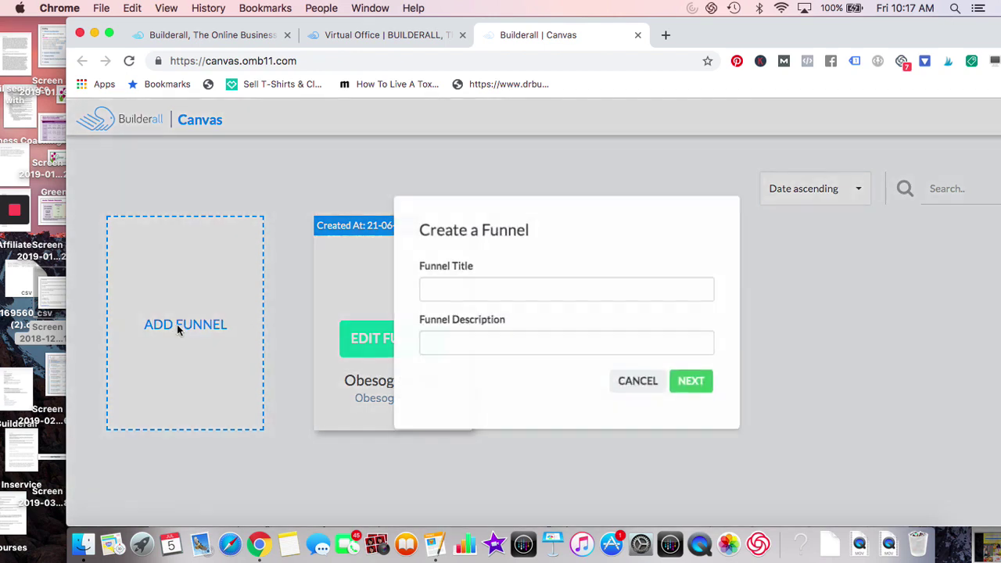
pyautogui.click(444, 292)
pyautogui.write('bs')
pyautogui.click(473, 344)
pyautogui.write('bs')
pyautogui.click(680, 385)
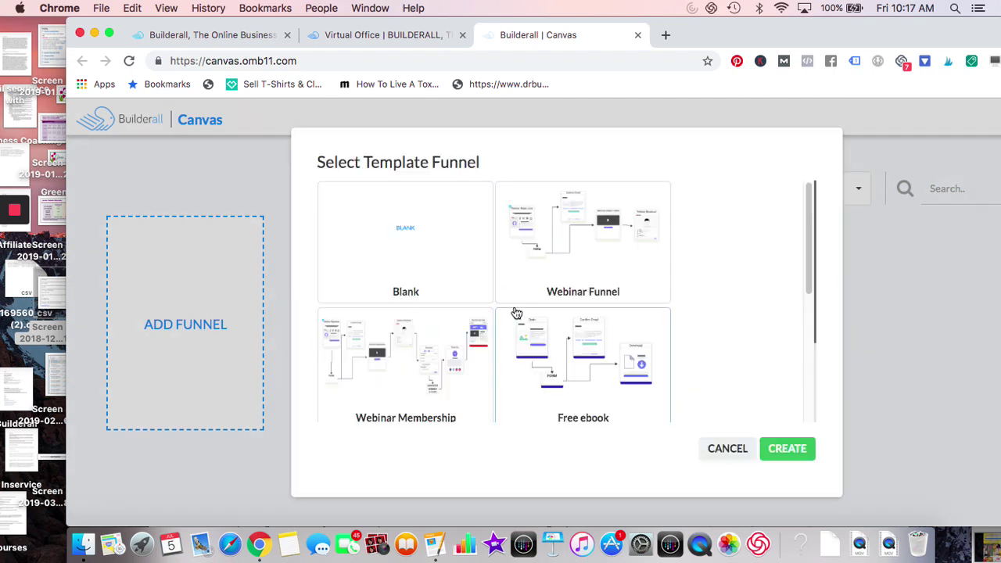
# - Review the funnel templates down to Simple sale and Split Test, then create the funnel from the Blank template
pyautogui.scroll(-3, 516, 314)
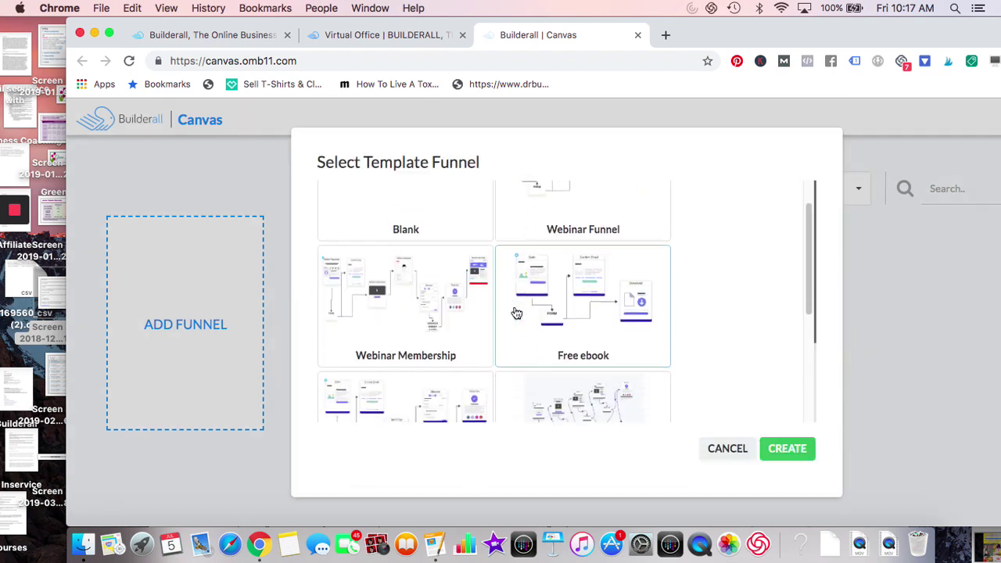
pyautogui.scroll(-5, 516, 314)
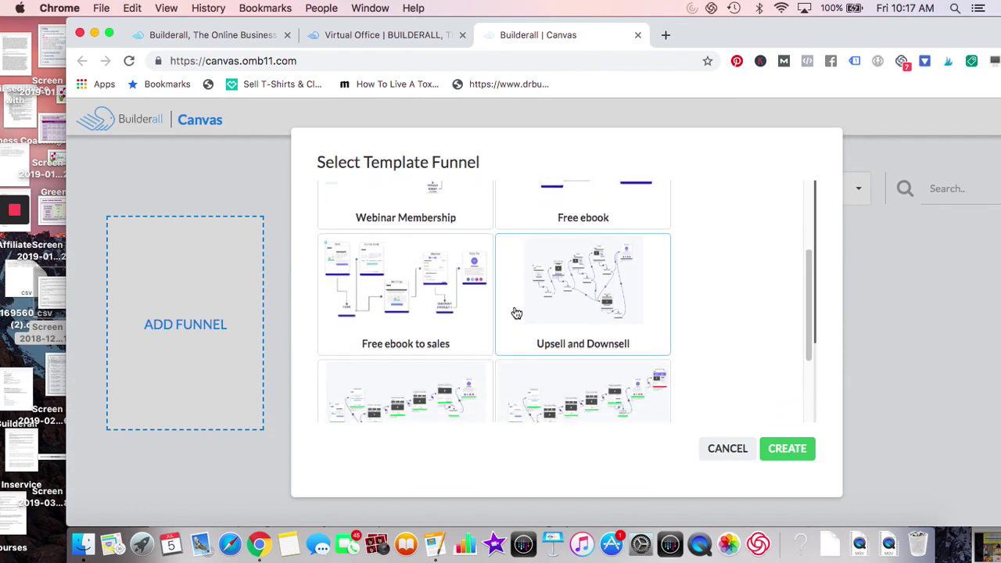
pyautogui.scroll(-4, 516, 314)
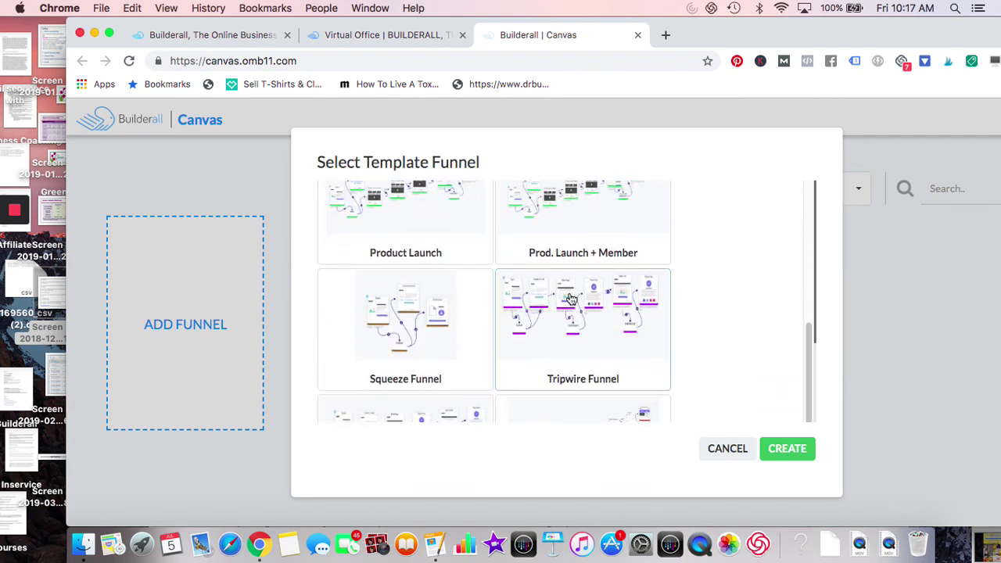
pyautogui.scroll(-6, 454, 351)
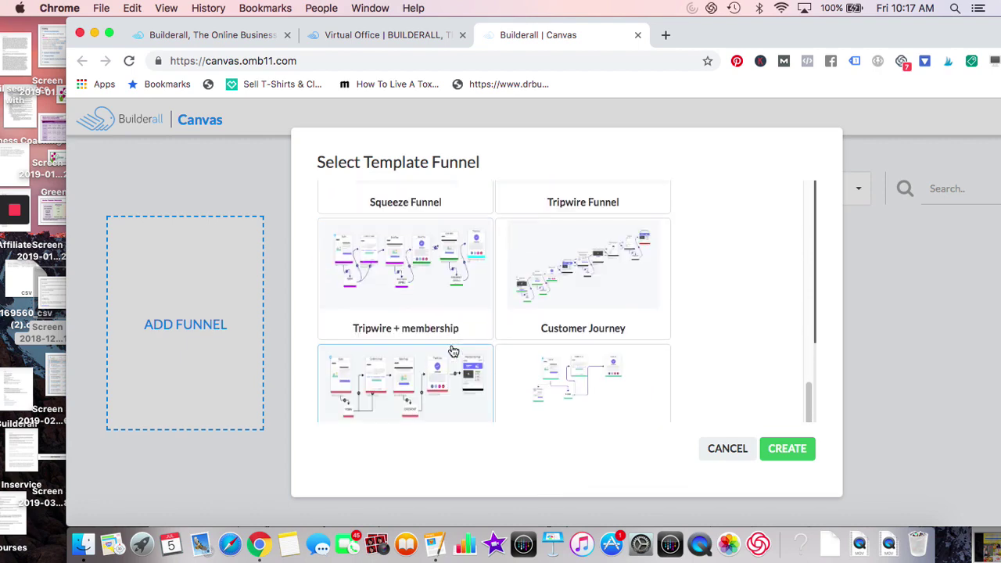
pyautogui.scroll(-3, 454, 350)
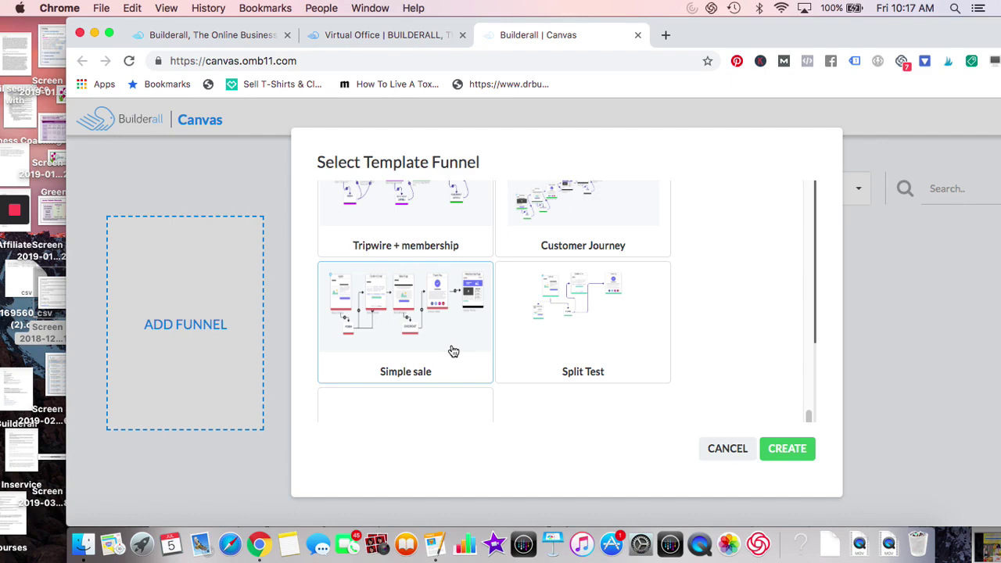
pyautogui.scroll(9, 453, 350)
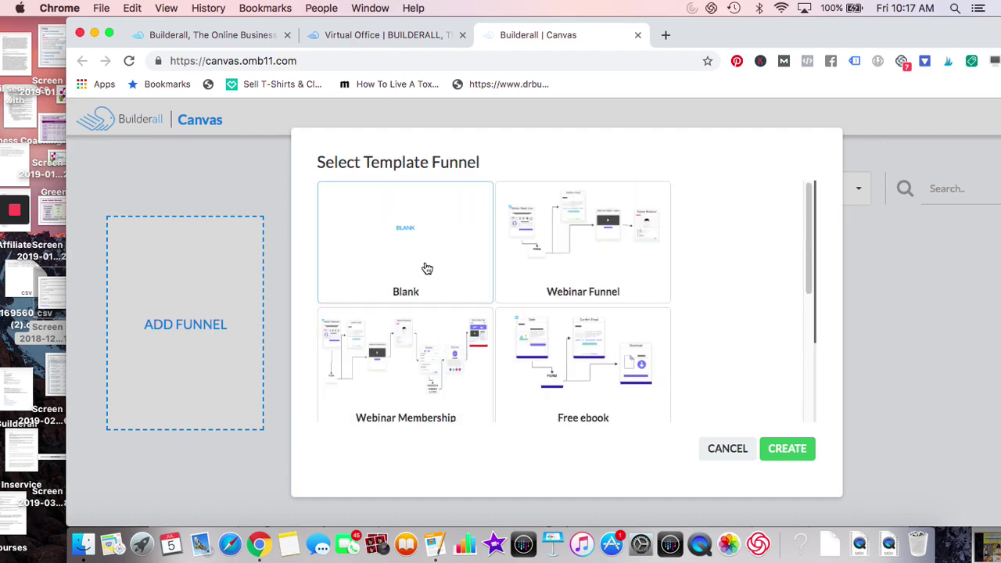
pyautogui.doubleClick(400, 292)
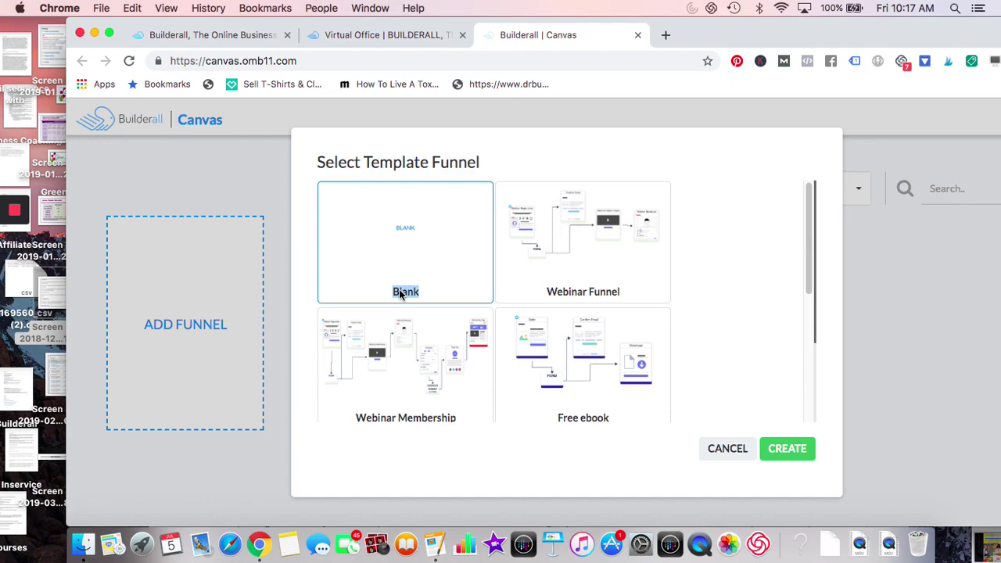
pyautogui.click(795, 451)
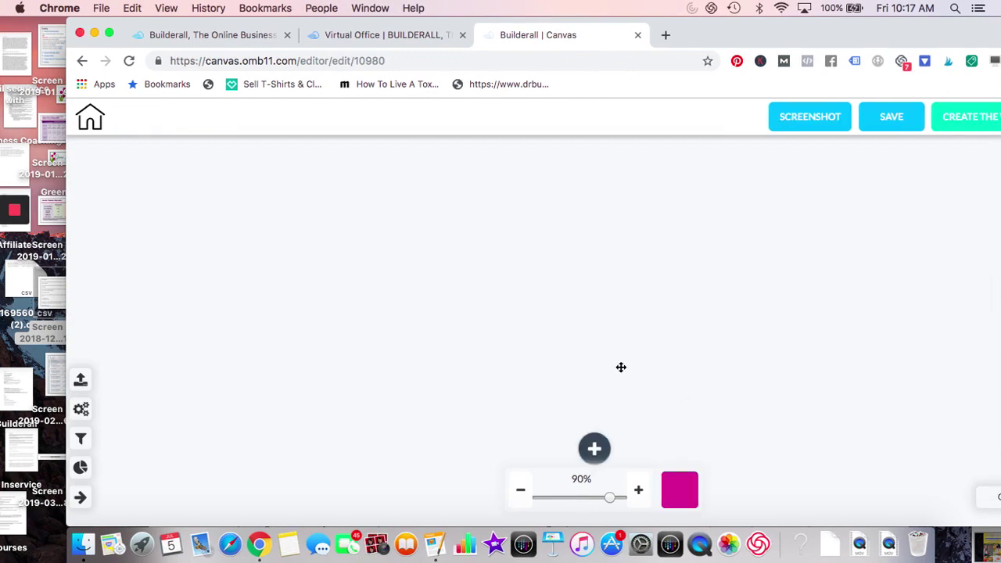
# - Examine the page types available for the funnel, from Ask Page down to Webinar Registration
pyautogui.click(594, 448)
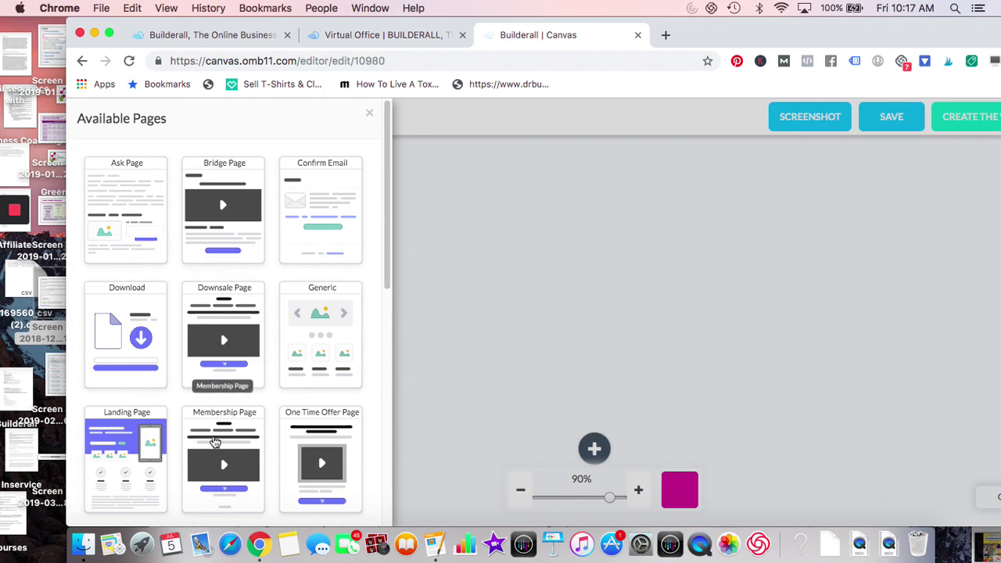
pyautogui.scroll(-6, 318, 442)
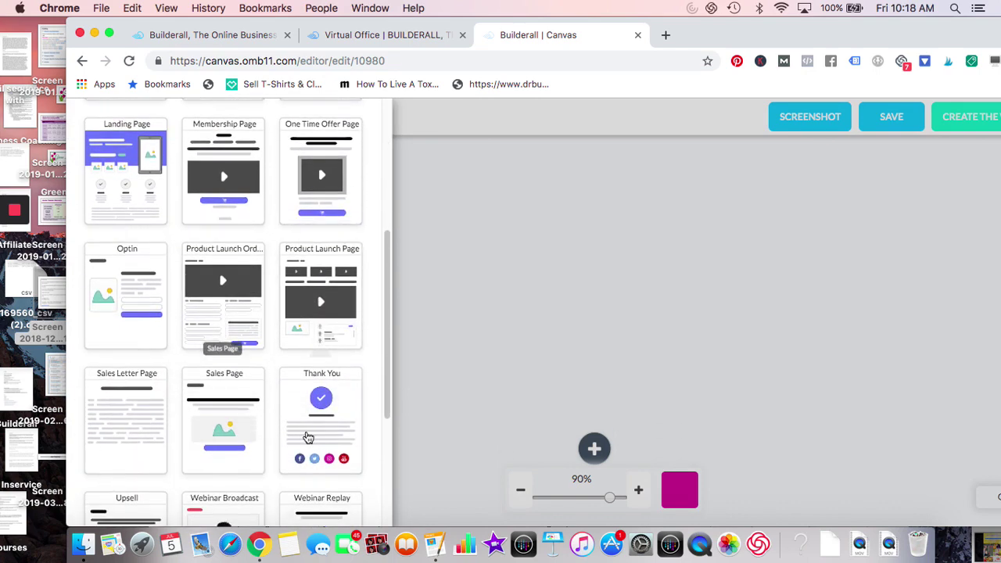
pyautogui.scroll(-3, 309, 437)
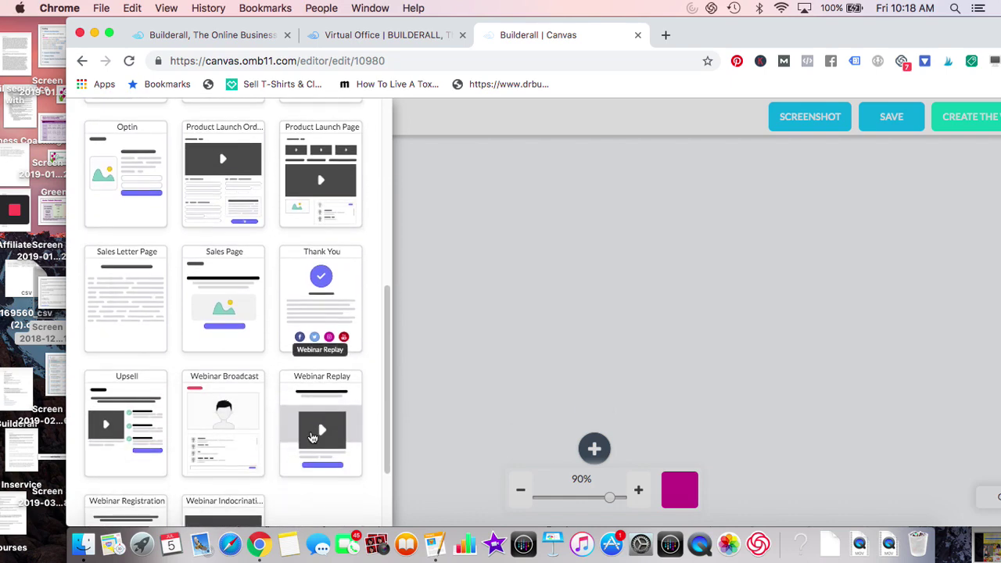
pyautogui.scroll(-3, 312, 437)
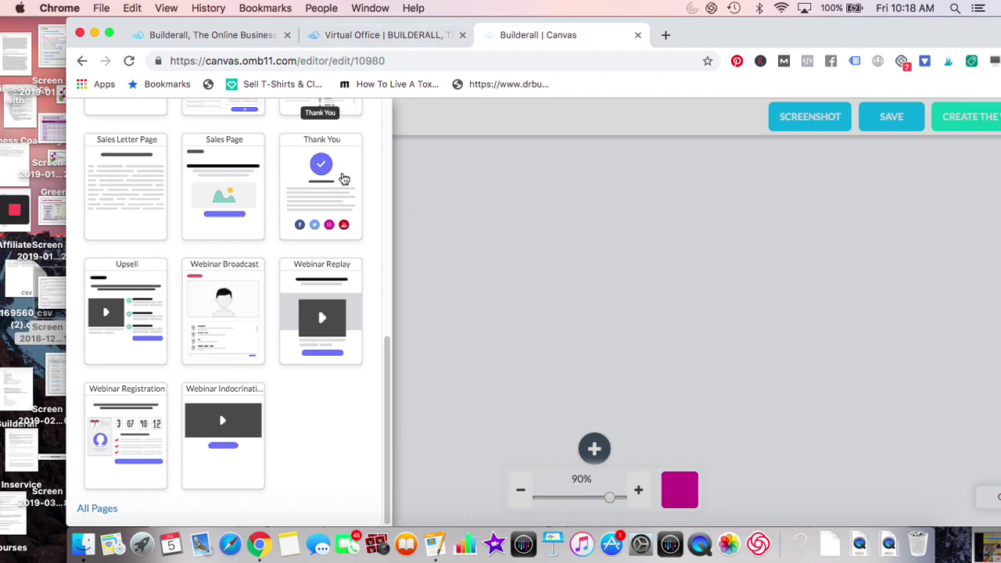
pyautogui.scroll(10, 344, 179)
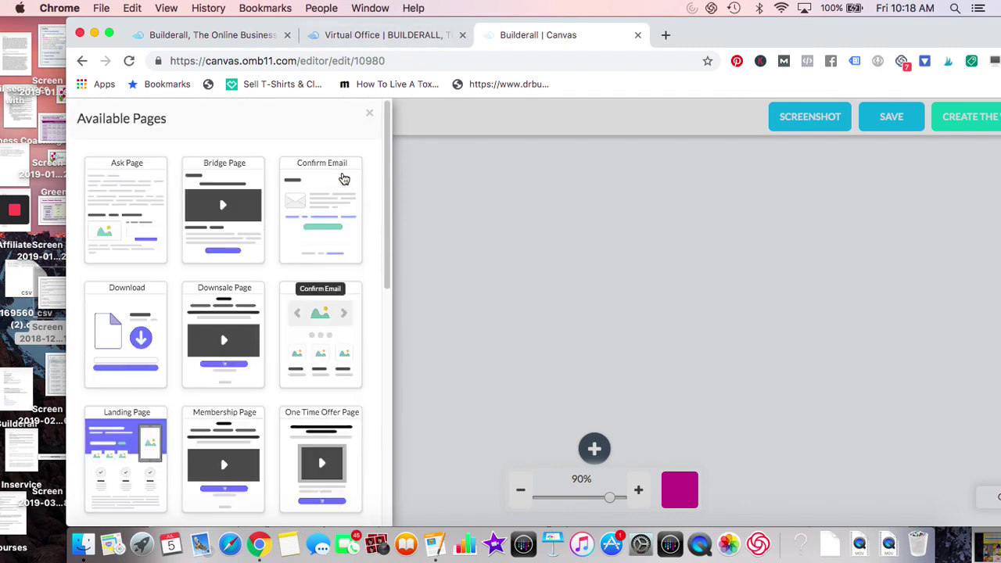
# - Enter the Magazine Editor from the back office and start a new magazine titled "bb" with a short placeholder description
pyautogui.click(390, 35)
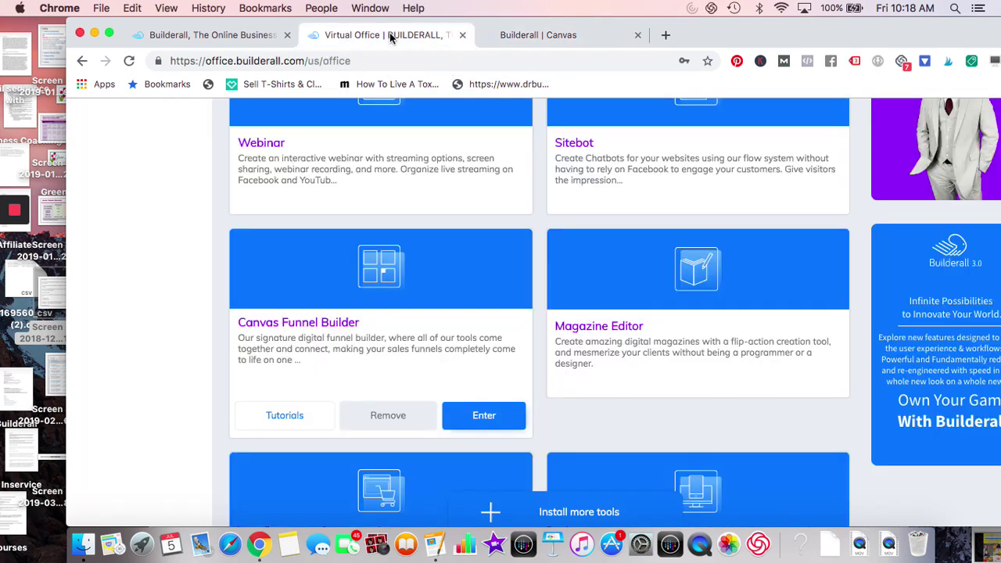
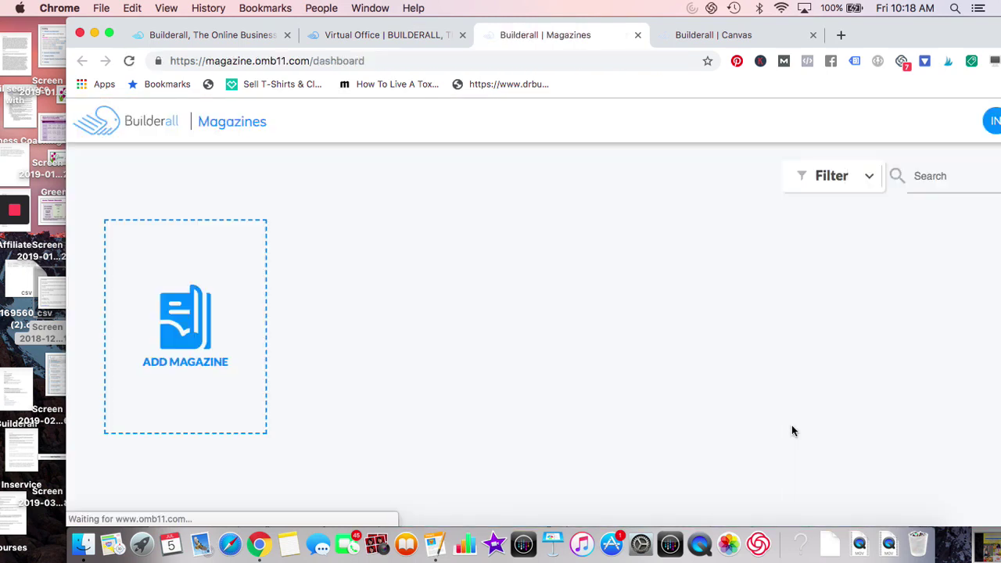
pyautogui.click(167, 318)
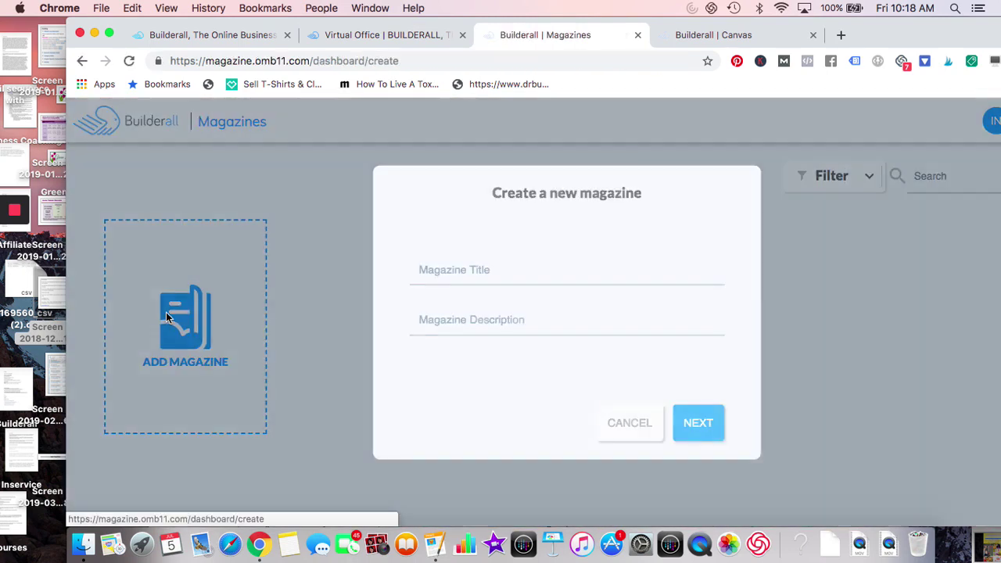
pyautogui.click(445, 274)
pyautogui.write('ss')
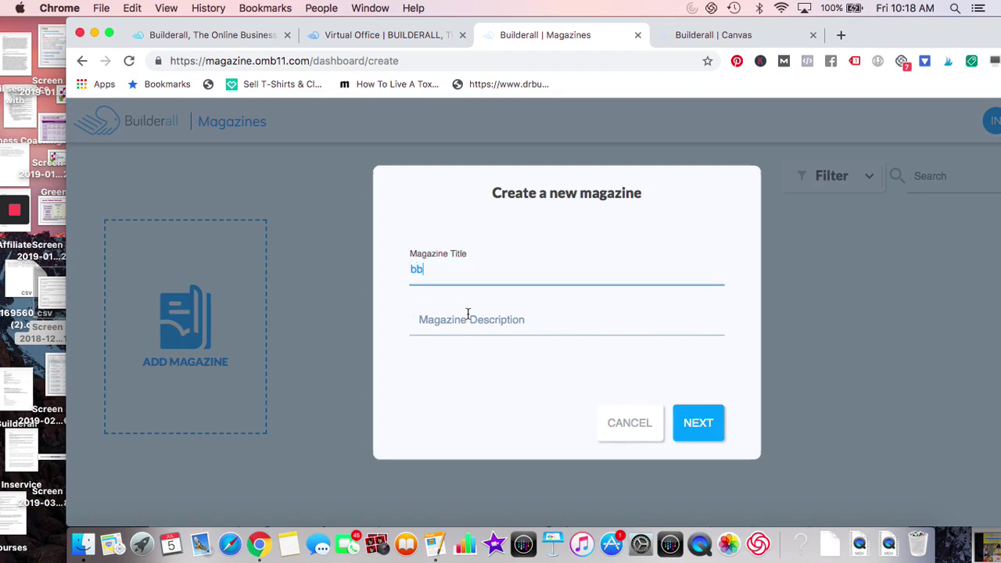
pyautogui.click(467, 319)
pyautogui.write('sss')
pyautogui.click(698, 422)
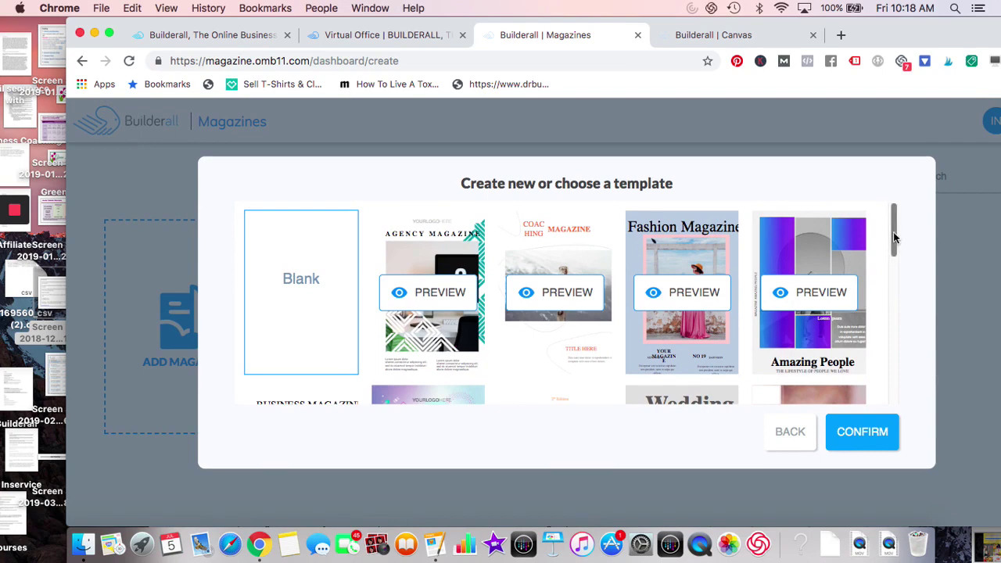
# - Find the Hair & beauty magazine template, preview it and page through its spreads up to page 11
pyautogui.moveTo(898, 239); pyautogui.dragTo(884, 309)
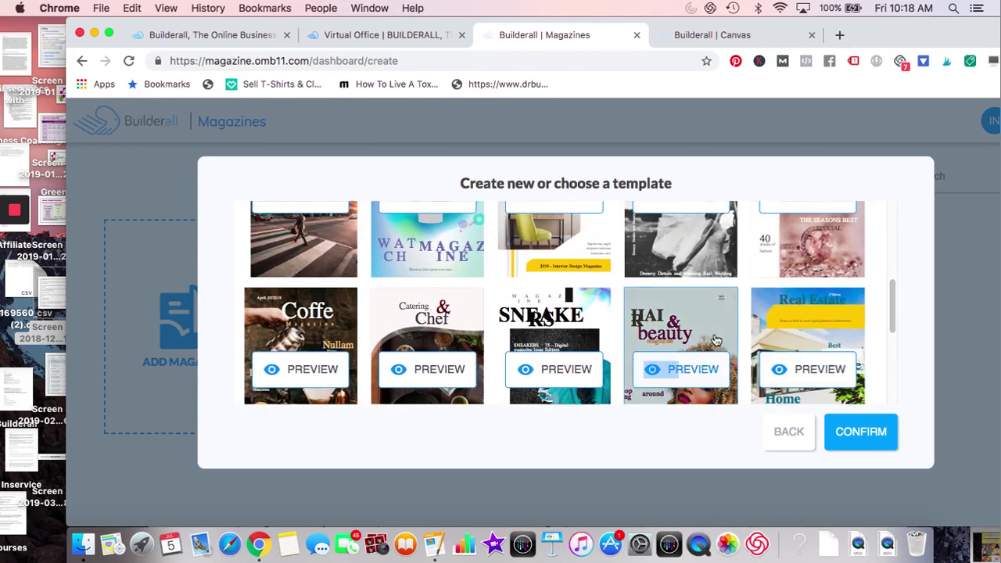
pyautogui.click(675, 368)
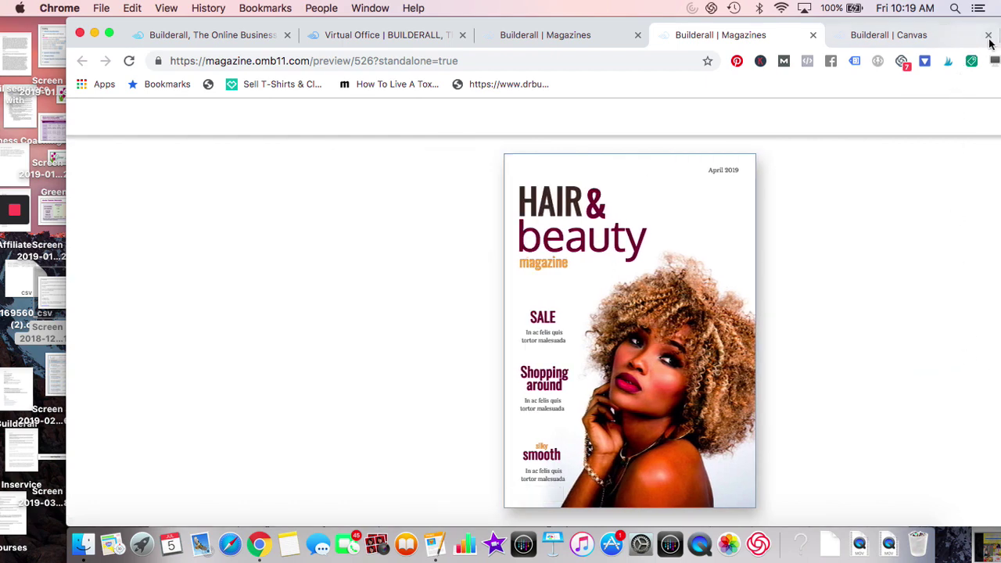
pyautogui.moveTo(977, 33); pyautogui.dragTo(912, 36)
pyautogui.click(959, 331)
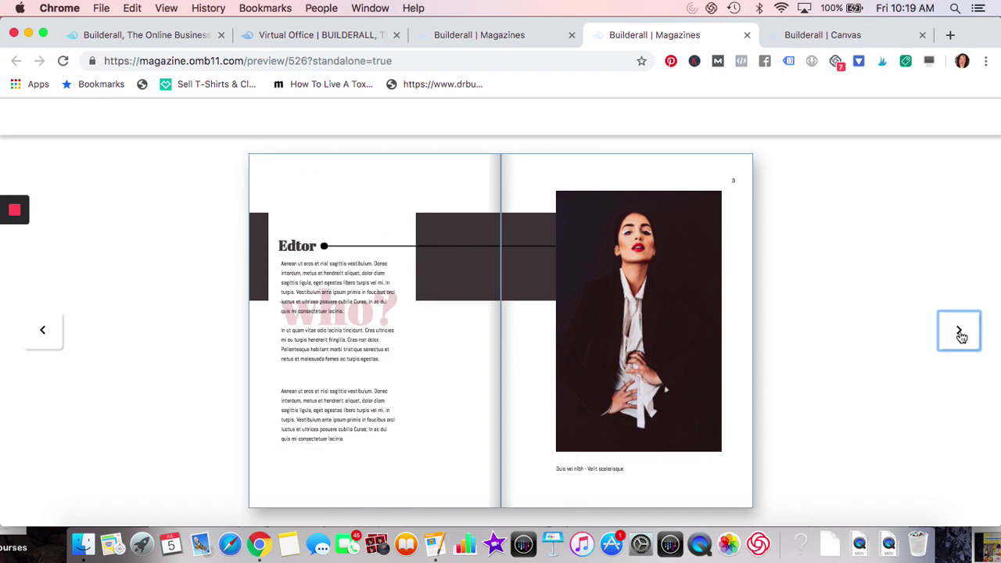
pyautogui.click(962, 336)
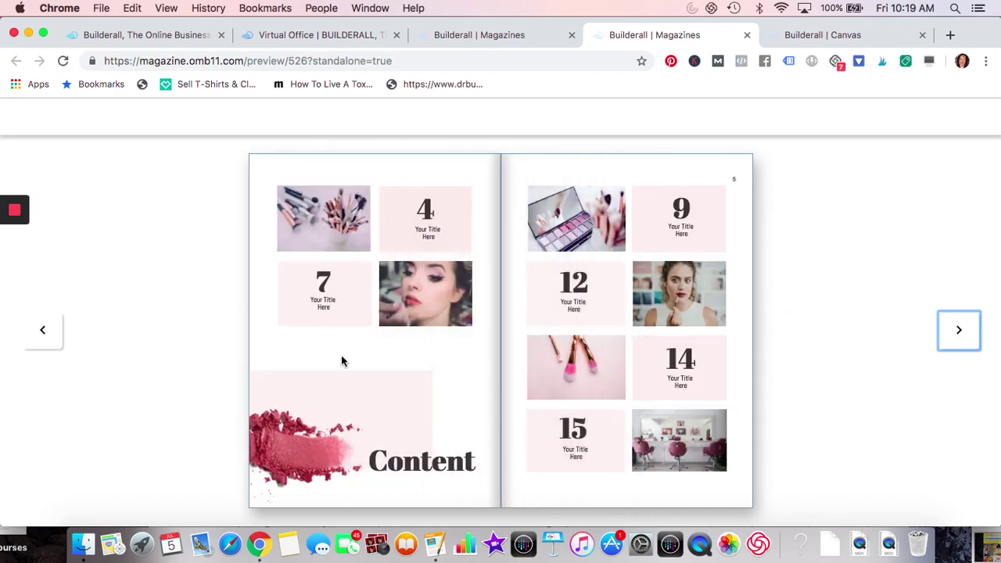
pyautogui.click(978, 332)
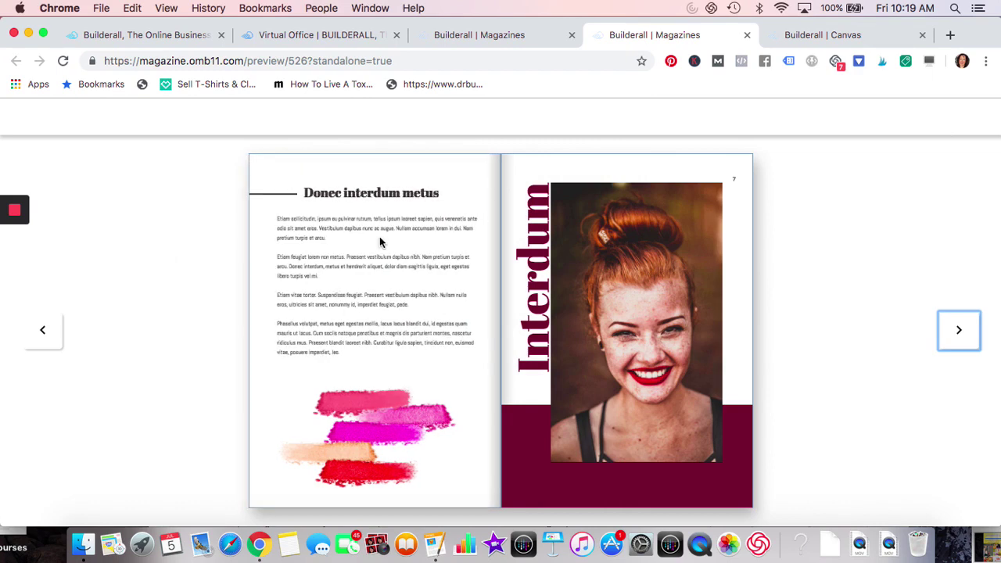
pyautogui.click(954, 339)
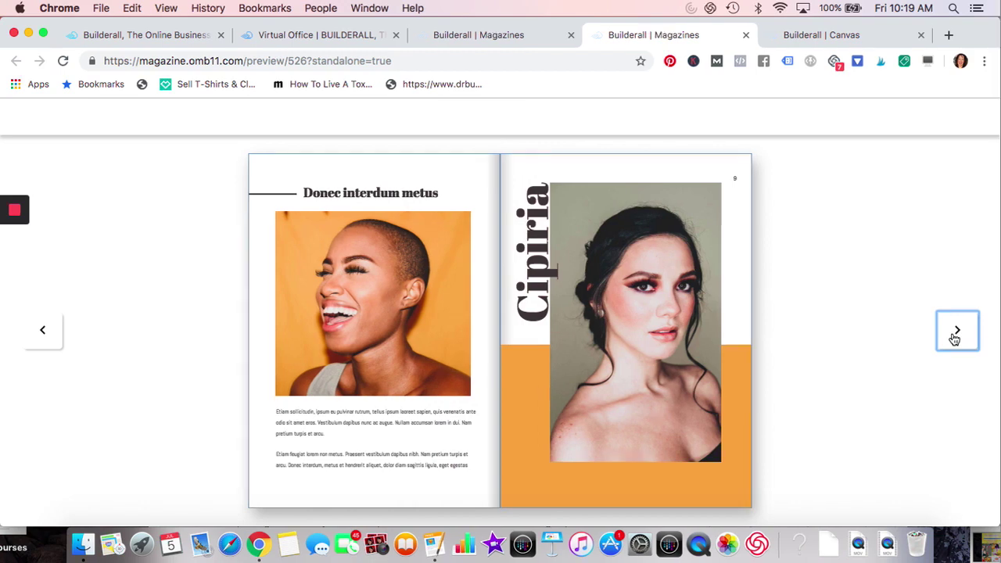
pyautogui.click(955, 338)
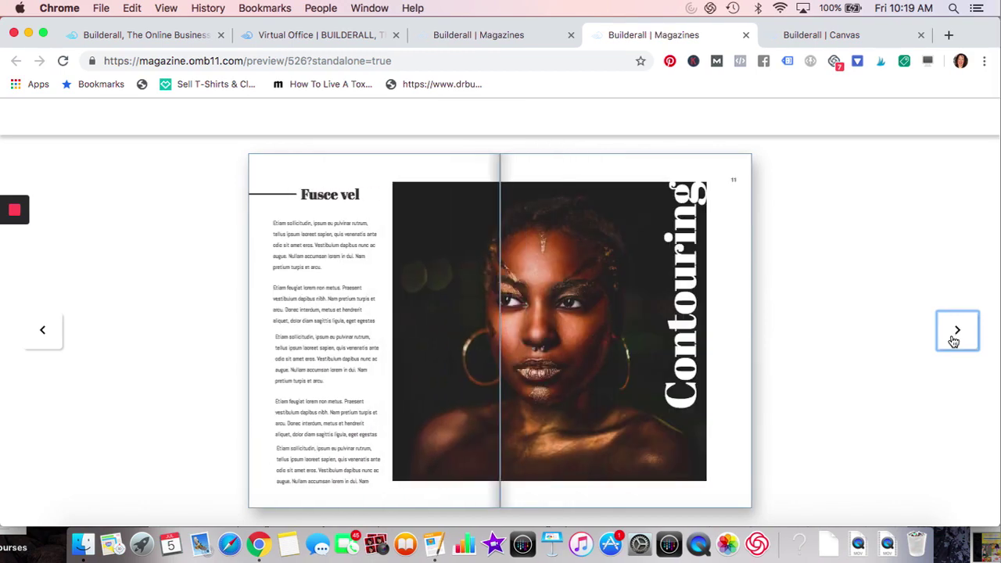
# - Page through the remaining spreads of the Hair & beauty magazine preview to its back cover
pyautogui.click(954, 339)
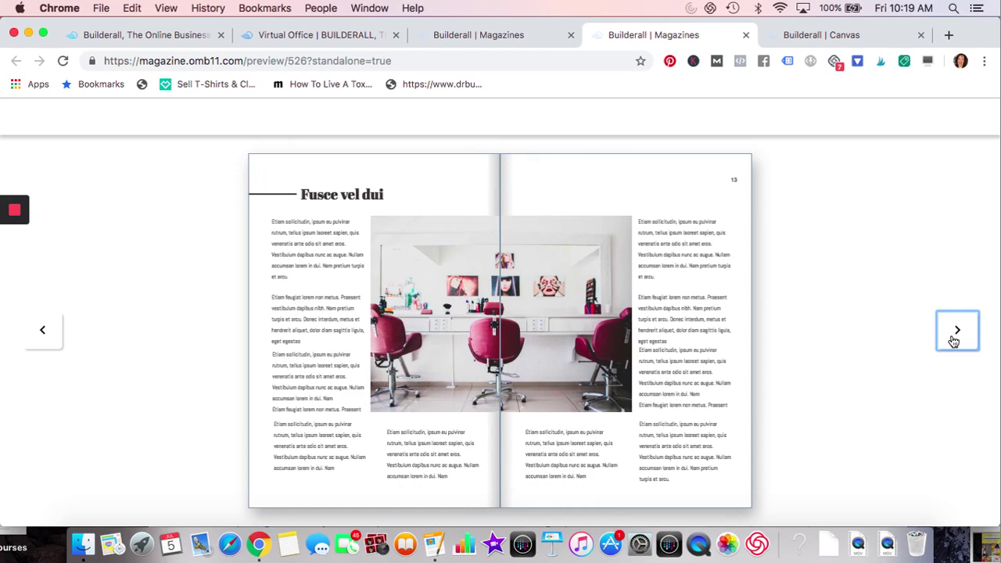
pyautogui.click(955, 338)
pyautogui.click(956, 339)
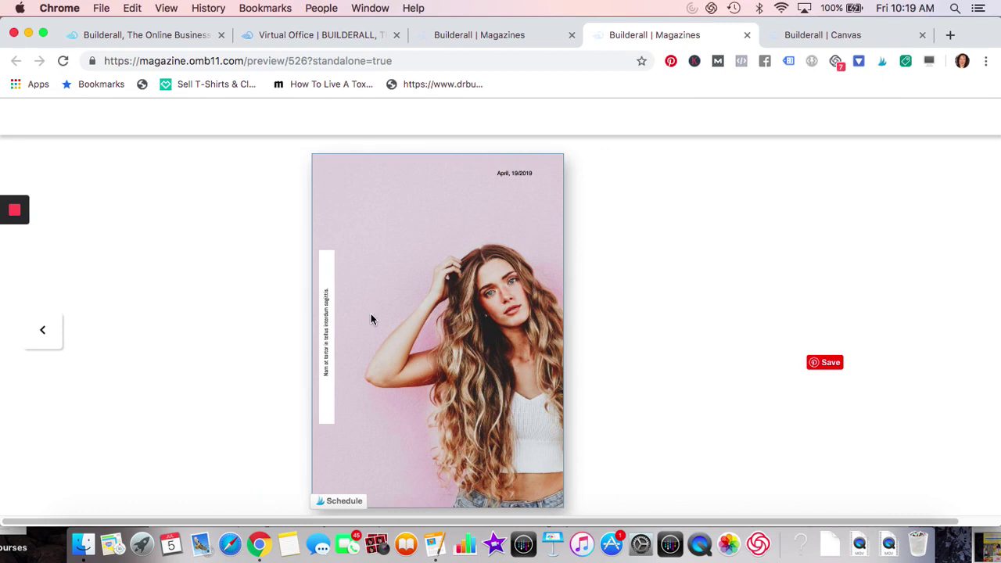
# - Close the magazine preview, the Canvas page and the Magazines page to return to the back office tool list
pyautogui.click(747, 36)
pyautogui.click(747, 36)
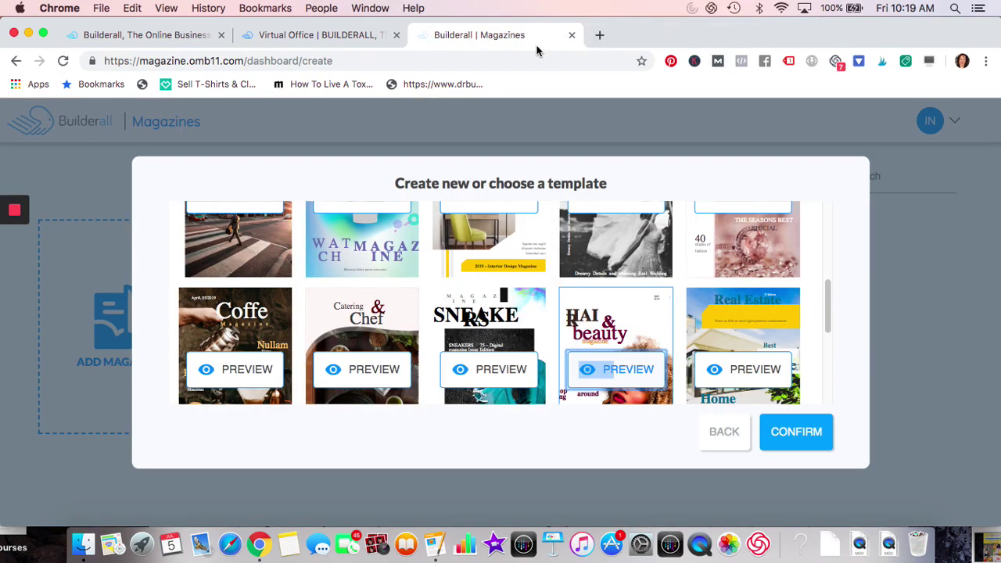
pyautogui.click(571, 36)
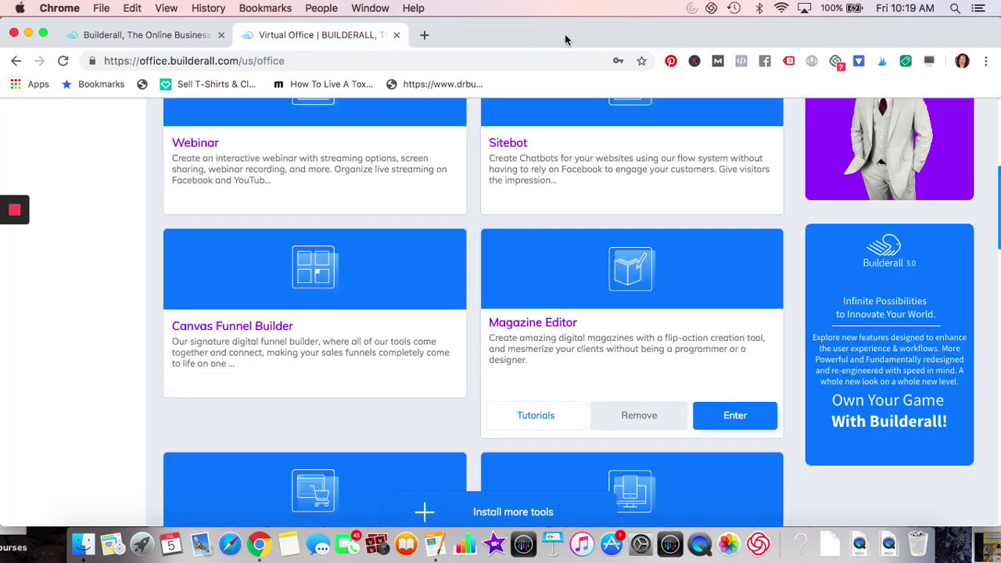
# - Find MockUp Studio among the back office tools and enter it
pyautogui.scroll(-2, 404, 353)
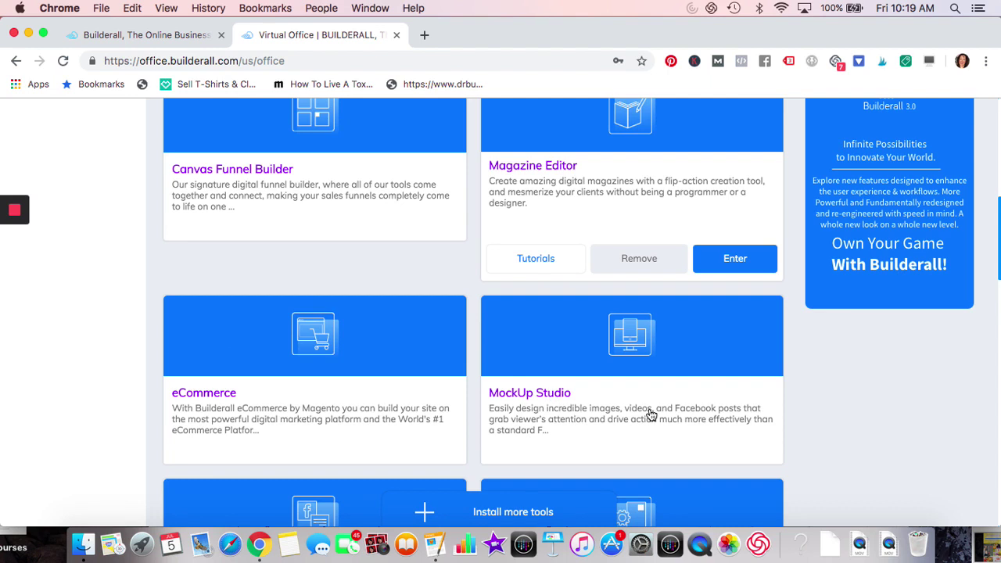
pyautogui.scroll(-1, 650, 414)
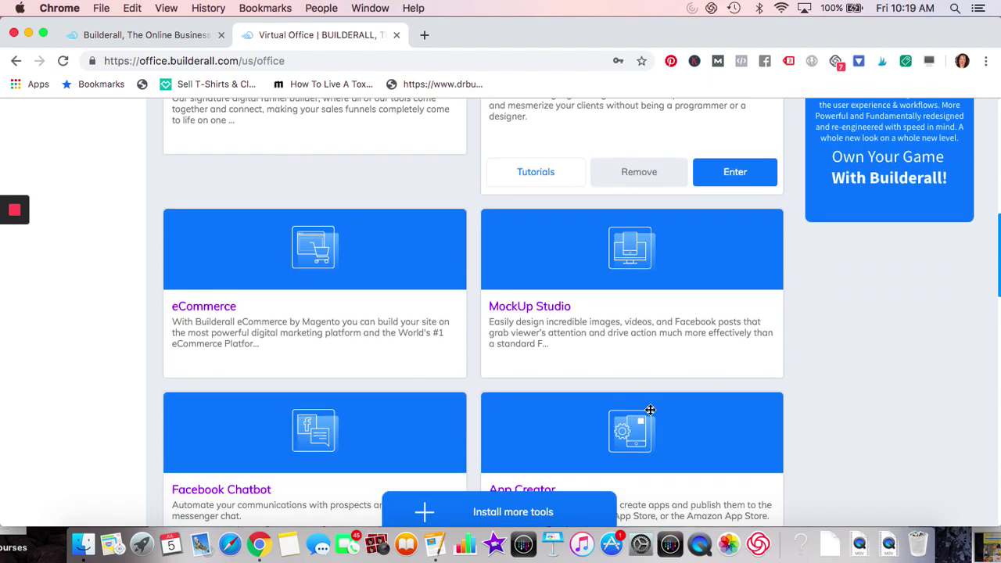
pyautogui.moveTo(539, 305)
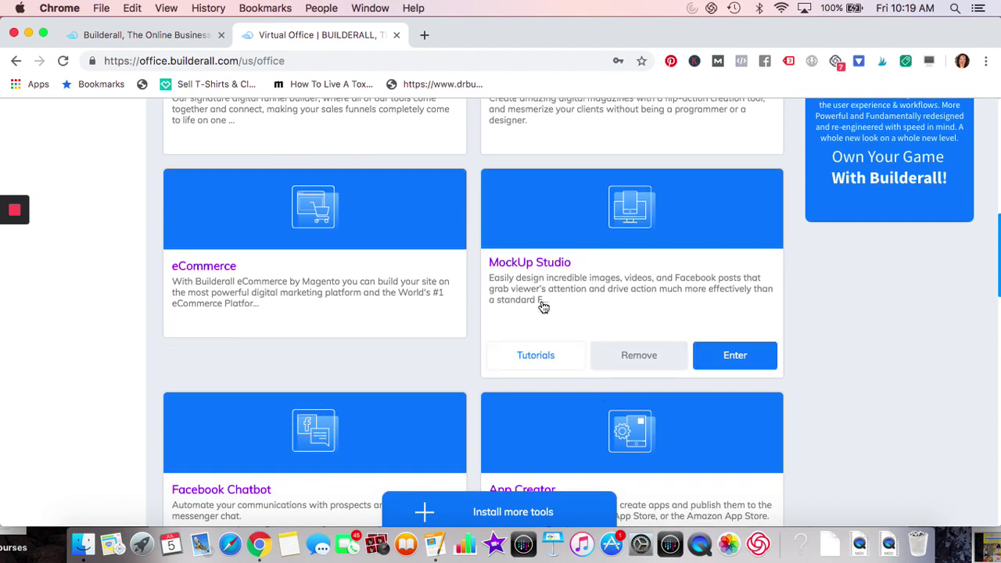
pyautogui.click(731, 362)
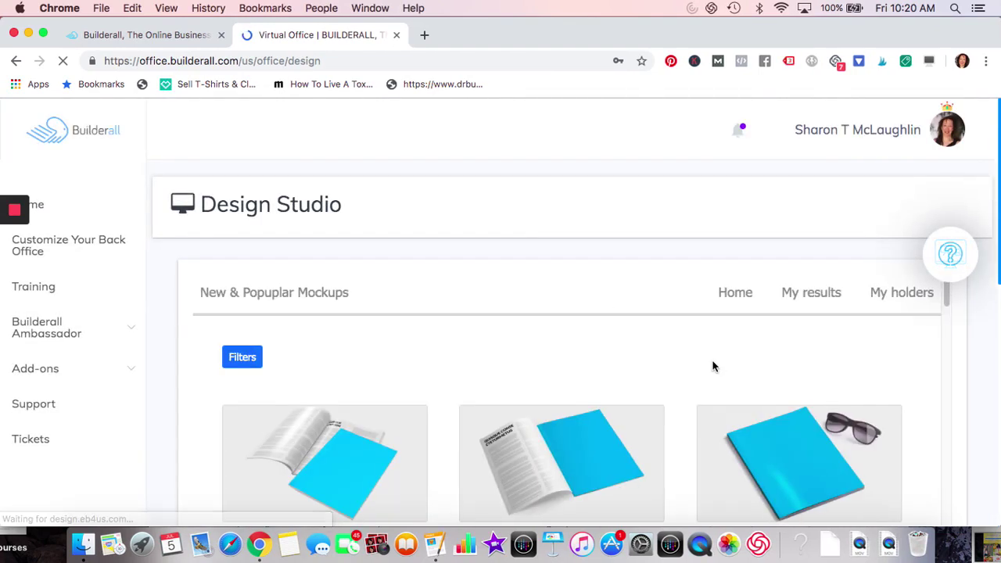
# - Look through the new and popular mockups, from the magazine covers down to the phone, laptop and tablet mockups
pyautogui.scroll(-2, 713, 366)
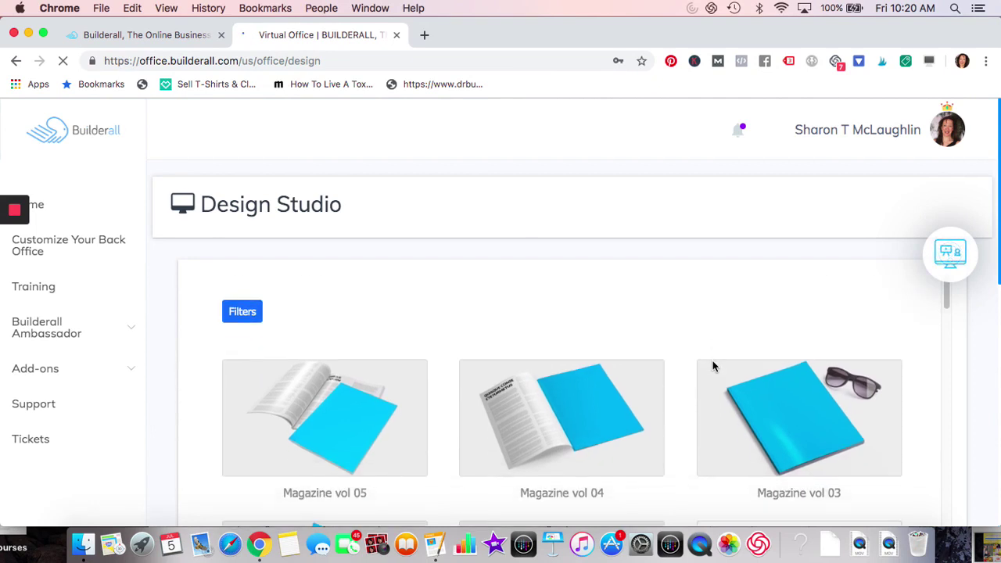
pyautogui.scroll(-5, 713, 366)
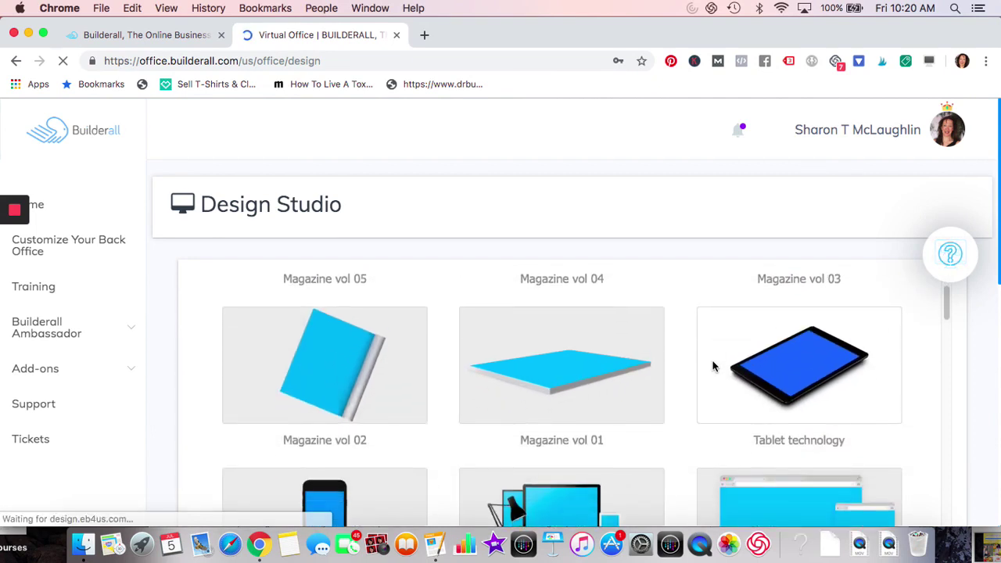
pyautogui.scroll(-3, 560, 369)
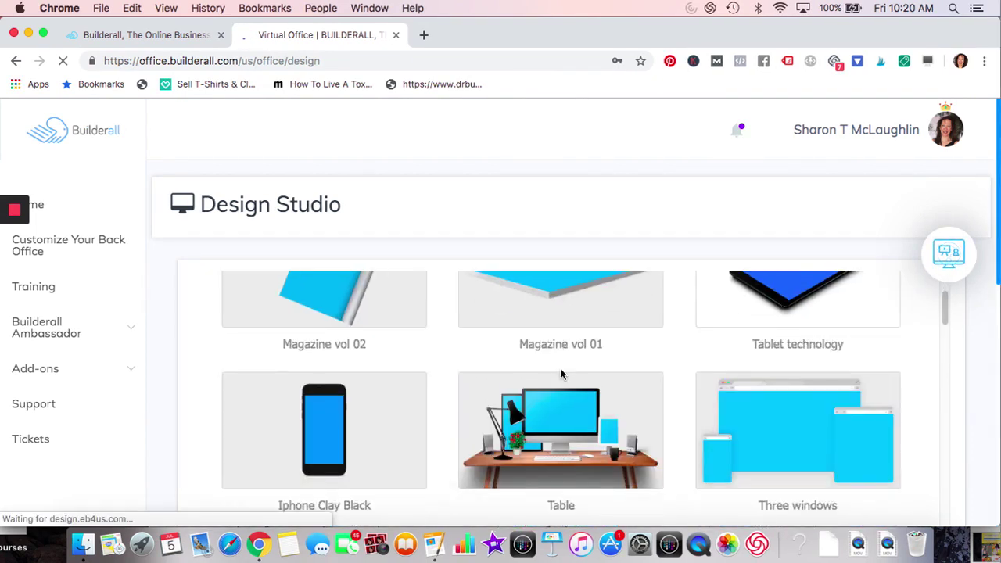
pyautogui.scroll(-8, 560, 374)
pyautogui.scroll(1, 596, 266)
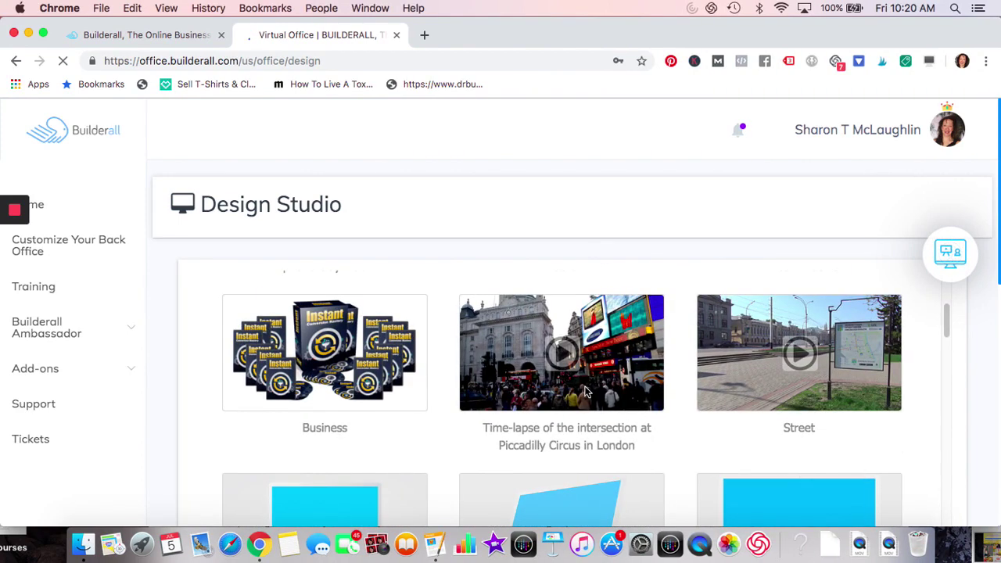
pyautogui.scroll(-15, 584, 392)
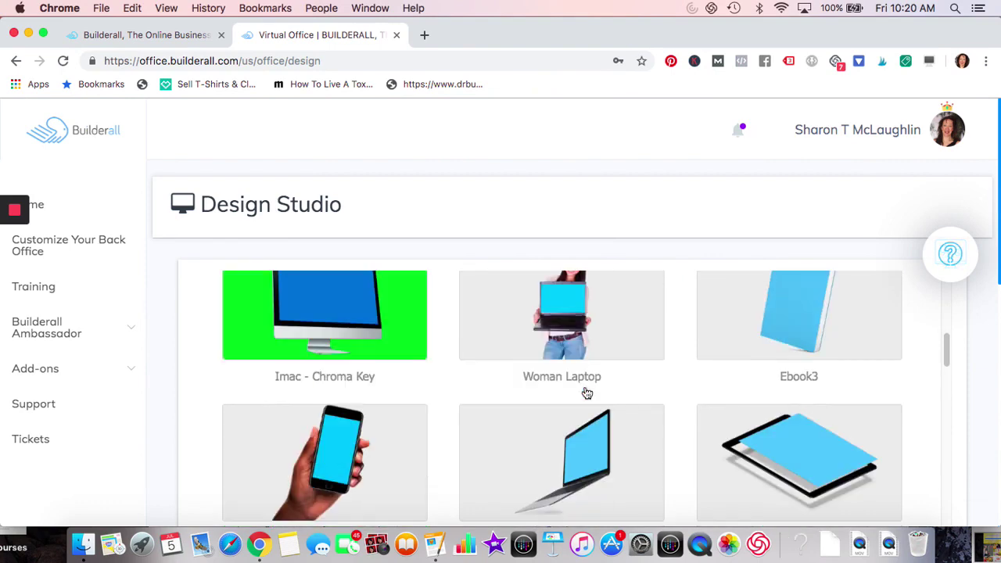
pyautogui.scroll(-3, 584, 391)
pyautogui.scroll(5, 587, 393)
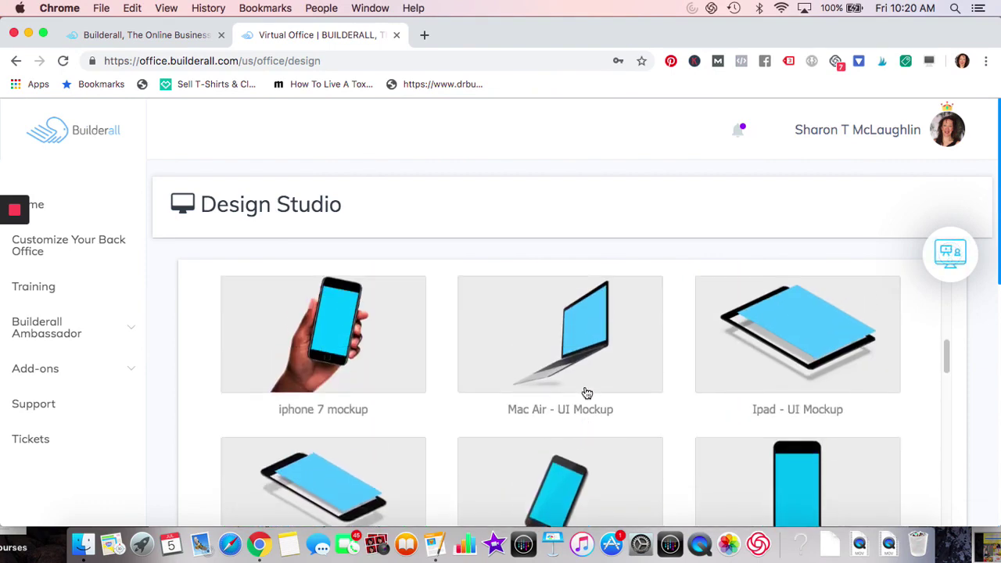
pyautogui.scroll(2, 586, 393)
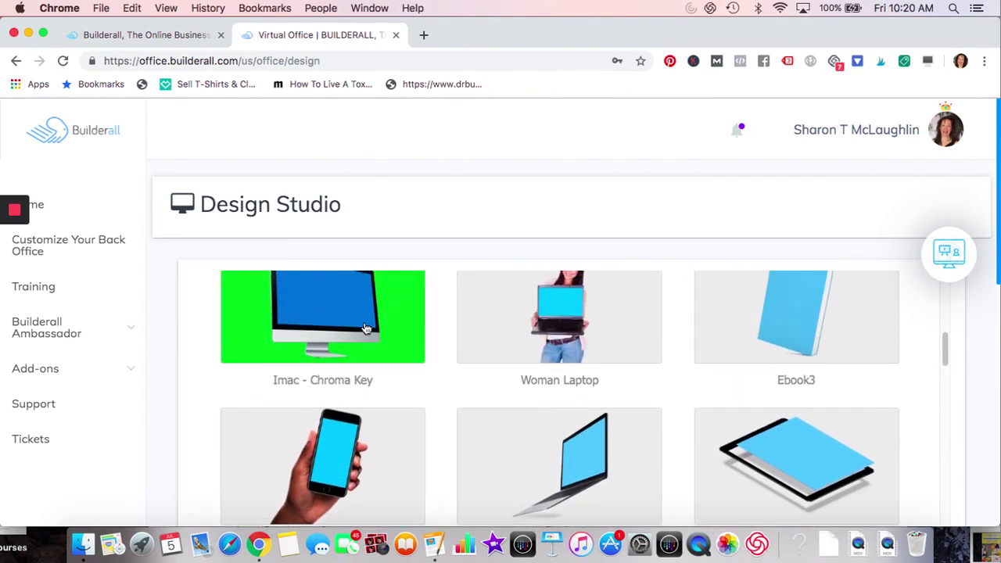
# - Return to the back office home and review the available tools from Pixel Perfect Builder down to Autopost and eLearning
pyautogui.click(38, 208)
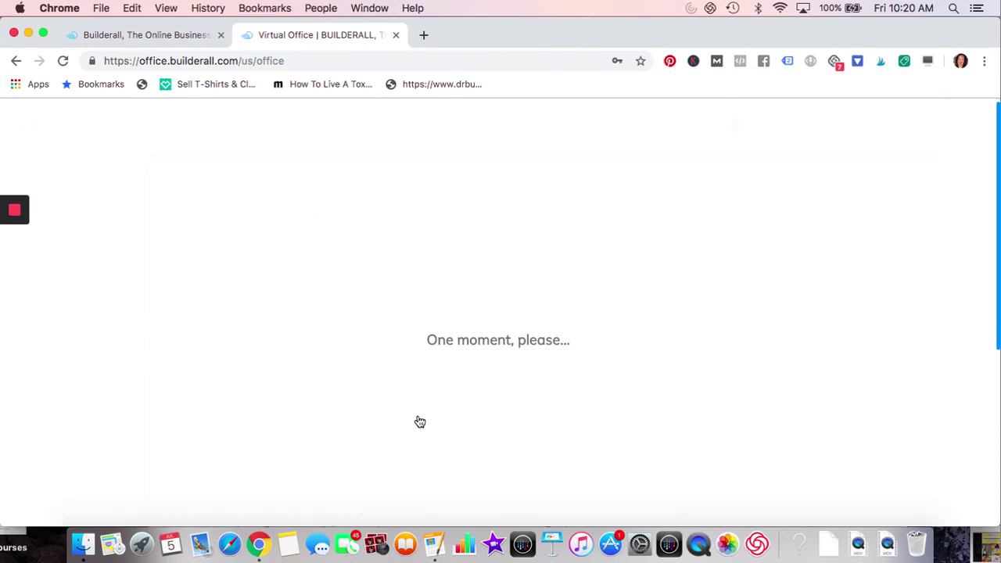
pyautogui.scroll(-3, 420, 422)
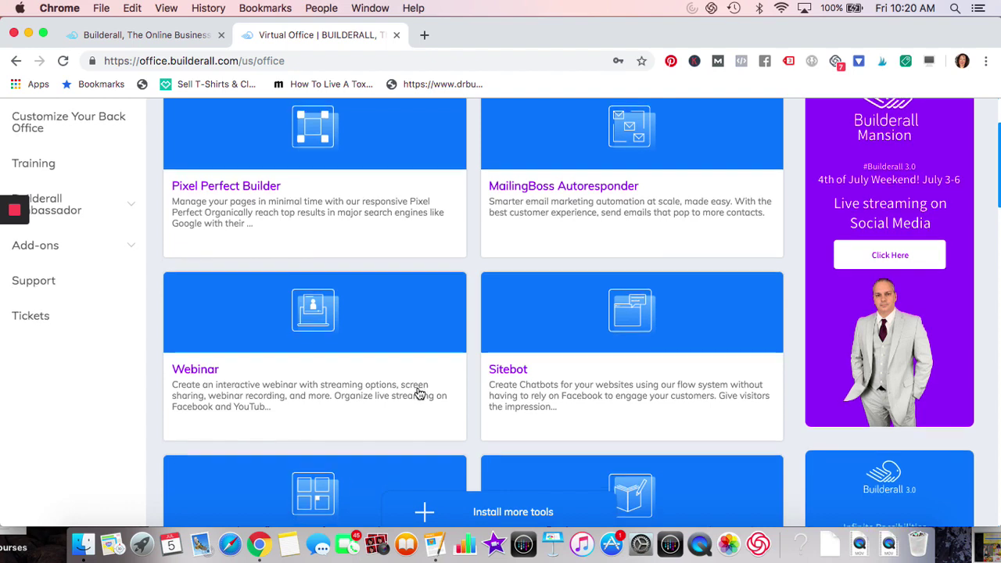
pyautogui.scroll(-2, 419, 392)
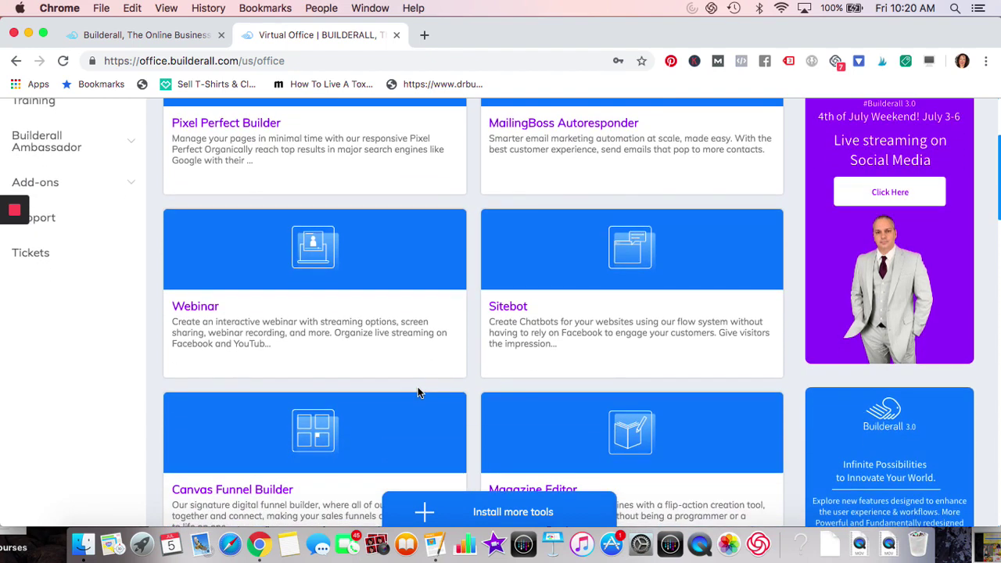
pyautogui.scroll(-3, 418, 392)
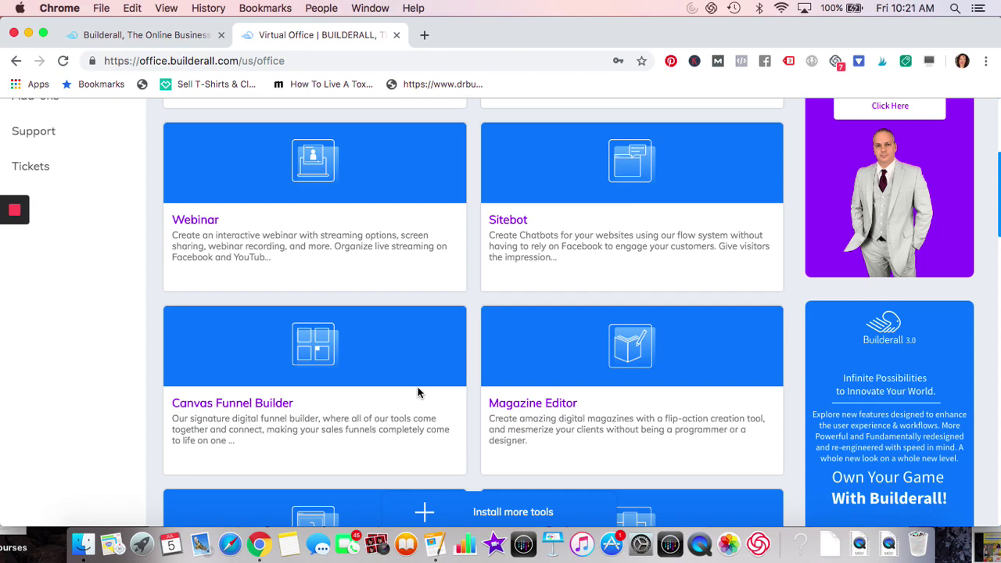
pyautogui.scroll(-6, 417, 392)
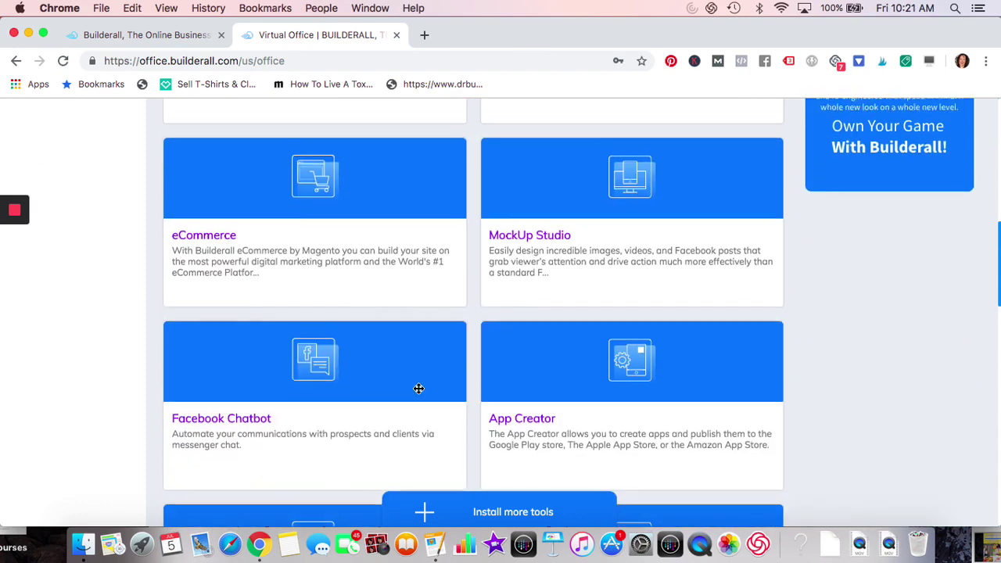
pyautogui.scroll(-1, 418, 389)
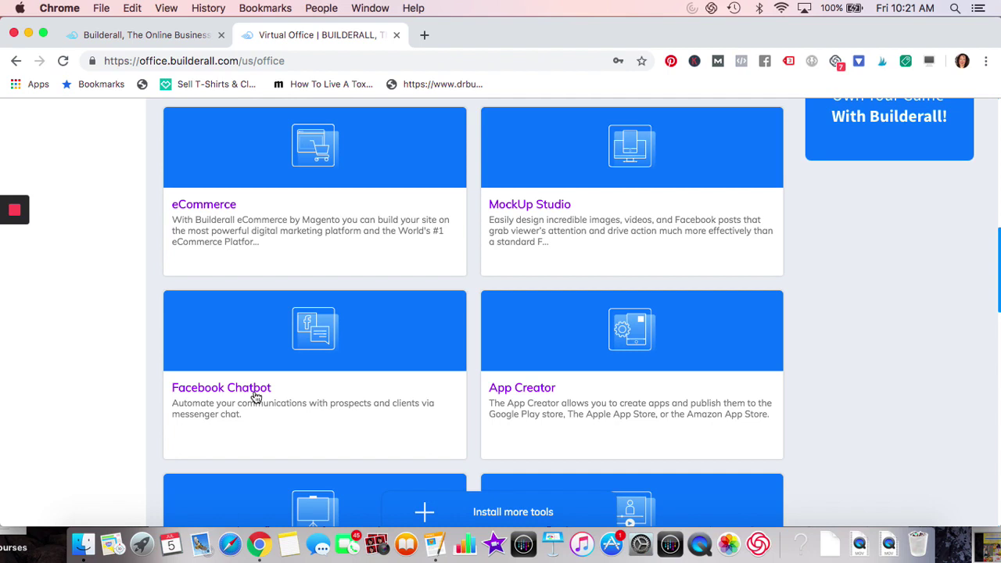
pyautogui.scroll(-1, 254, 396)
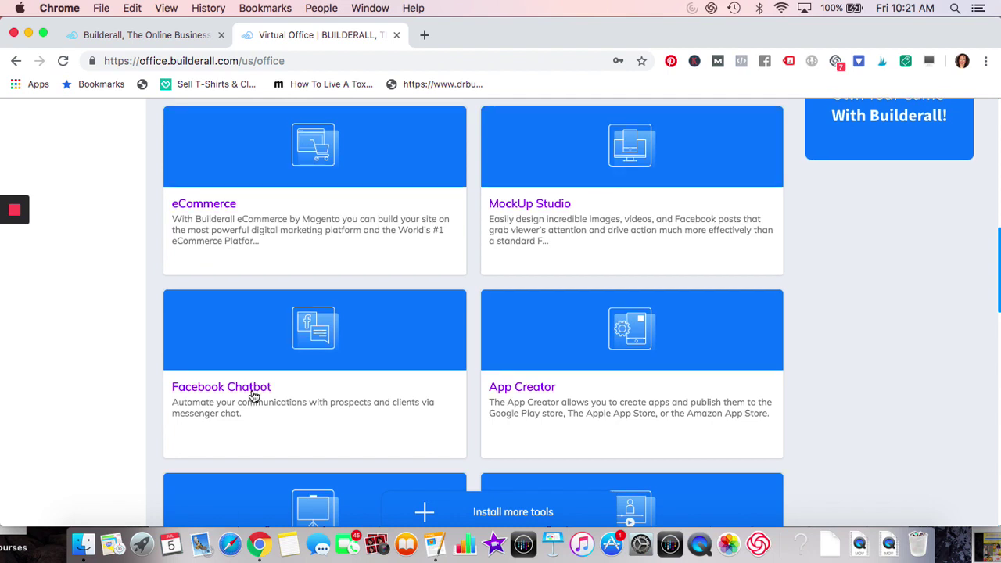
pyautogui.scroll(-3, 632, 342)
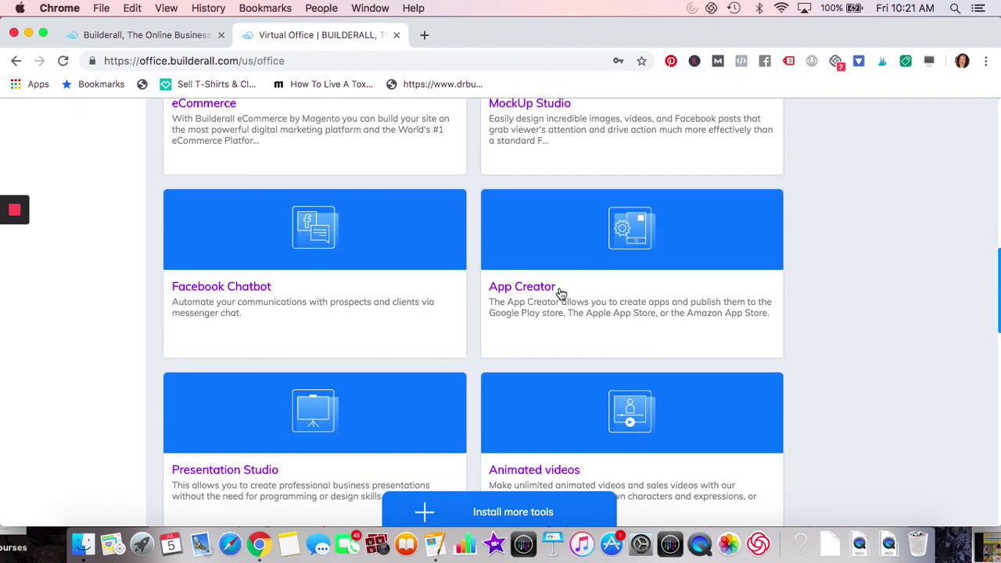
pyautogui.scroll(-3, 560, 293)
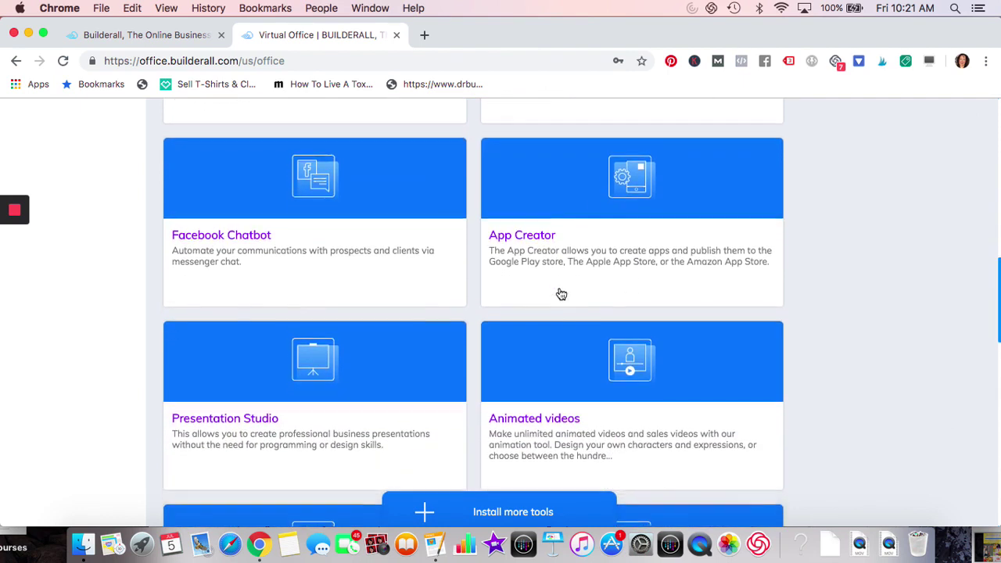
pyautogui.scroll(-1, 561, 293)
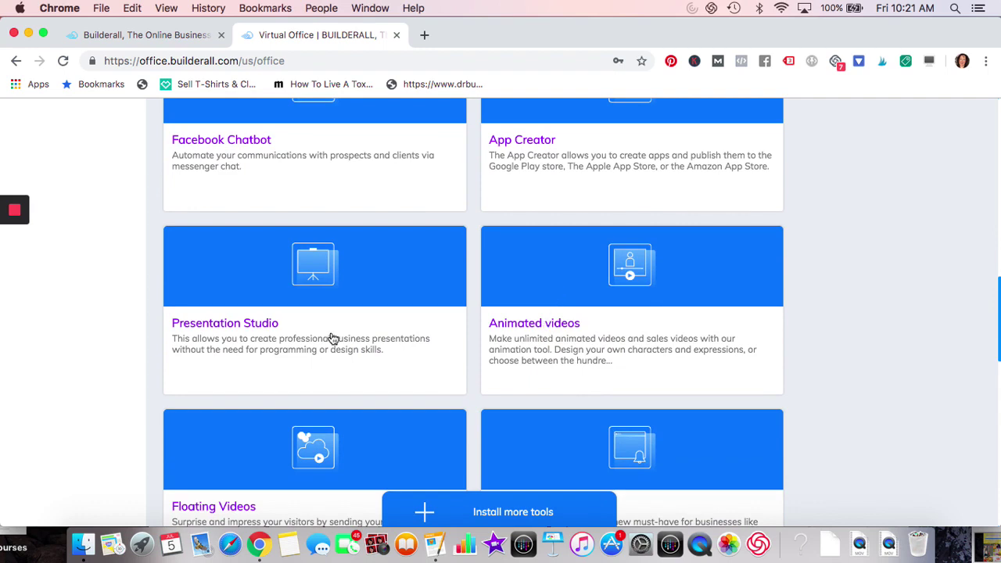
pyautogui.scroll(-3, 332, 338)
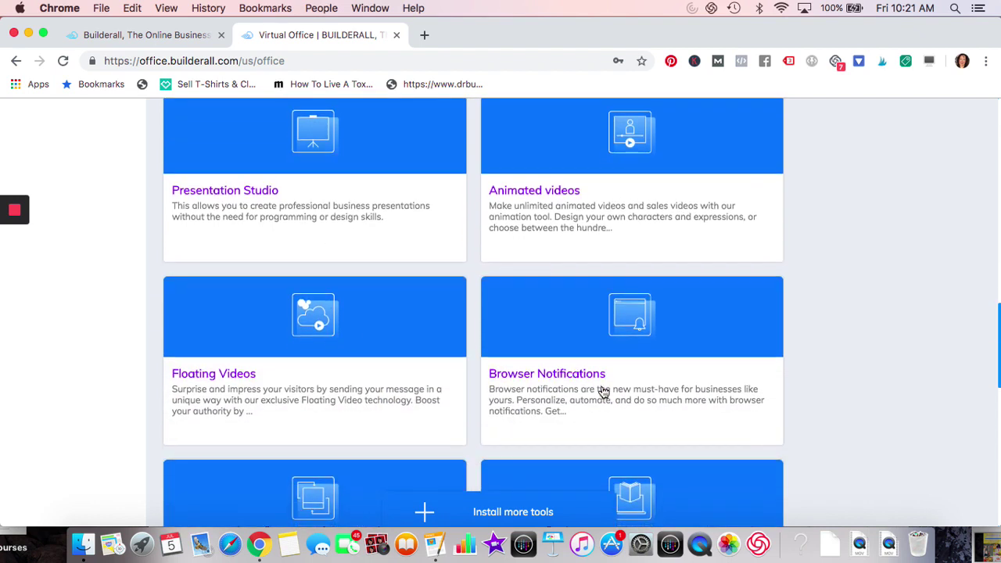
pyautogui.scroll(-1, 603, 392)
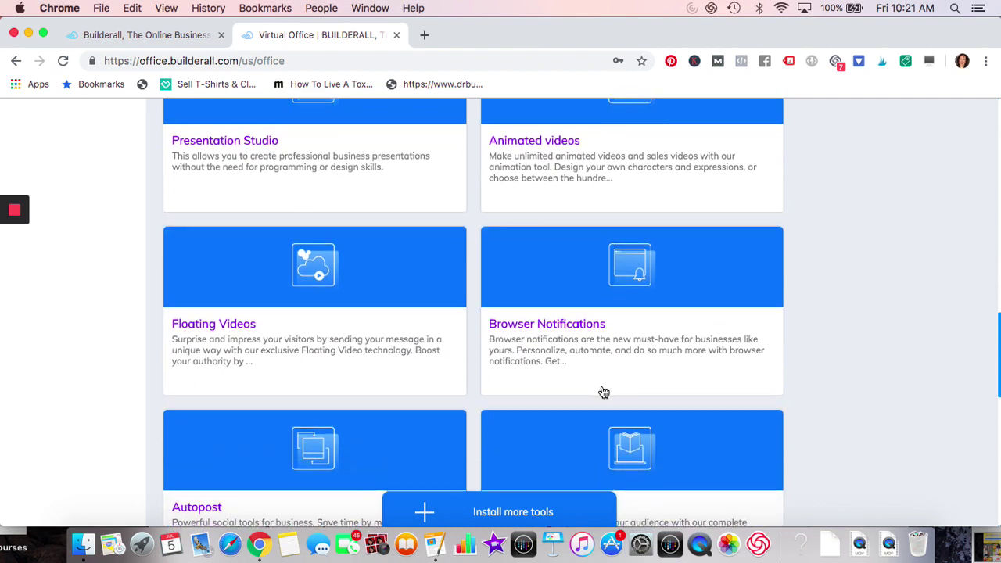
pyautogui.scroll(-1, 603, 391)
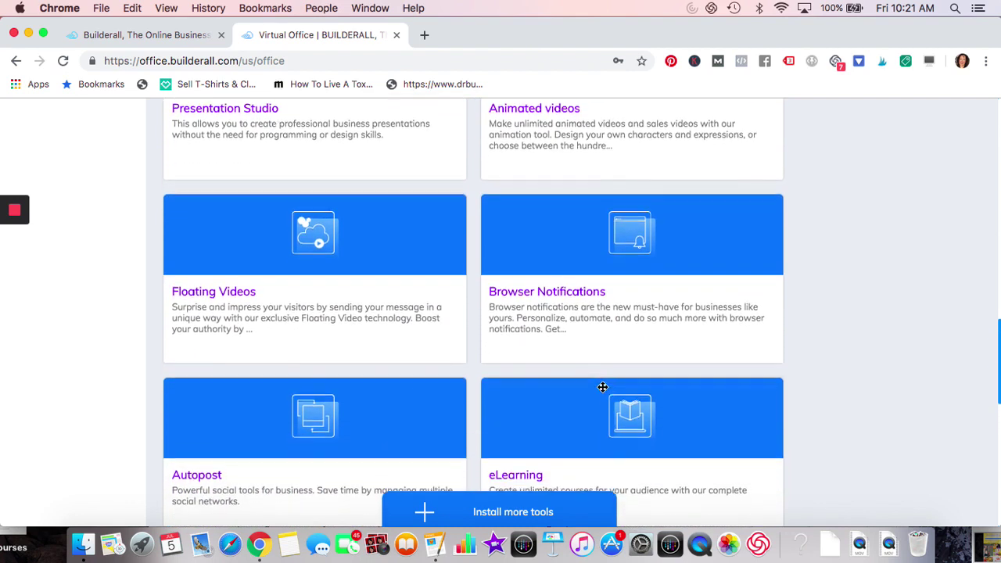
pyautogui.click(101, 8)
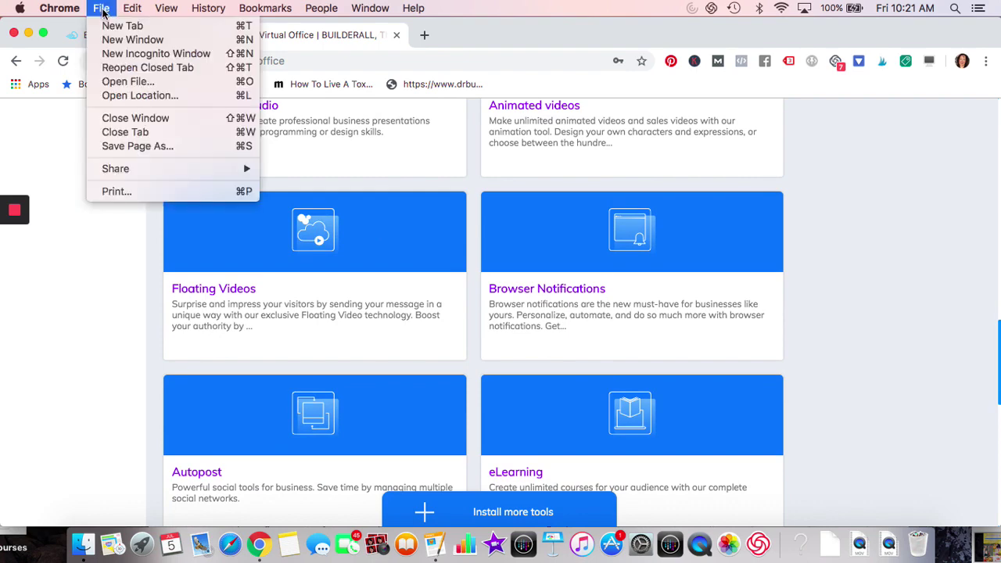
pyautogui.click(109, 40)
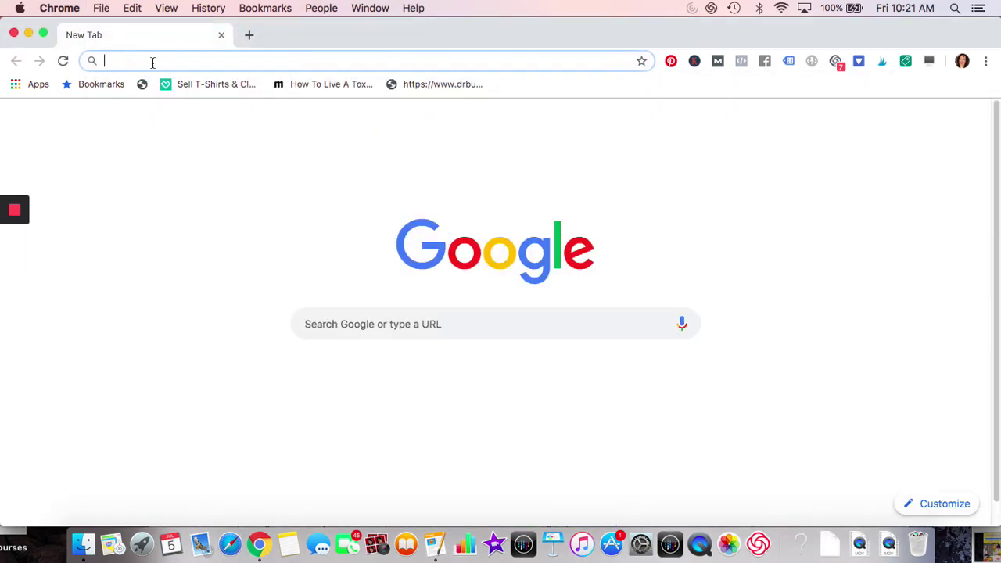
pyautogui.write('h')
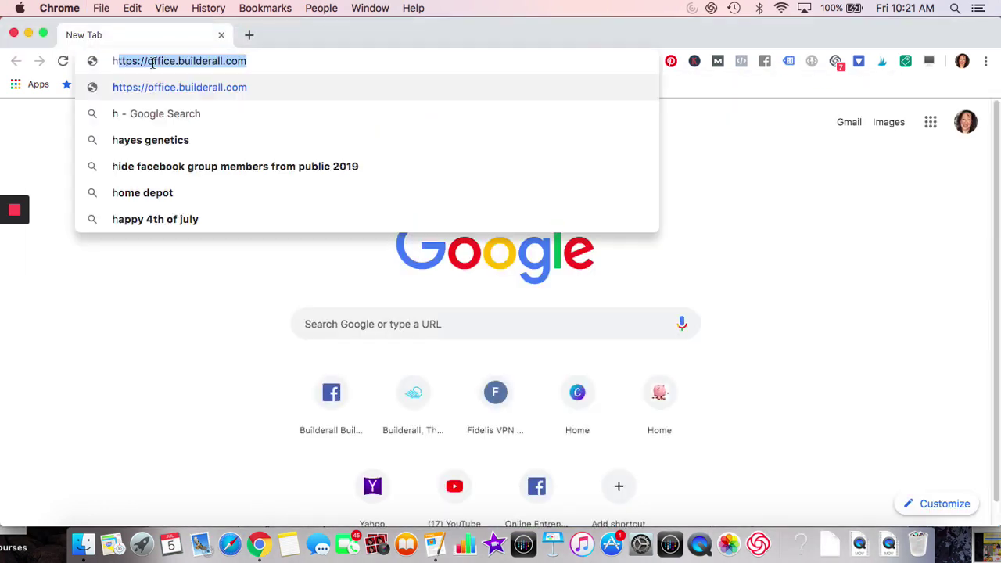
pyautogui.write('ttps://www.')
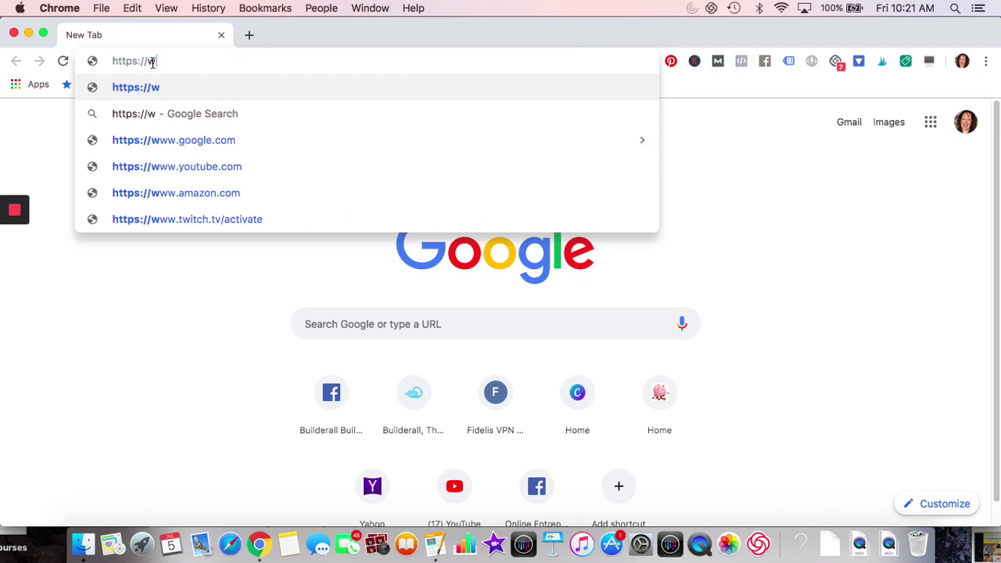
pyautogui.write('r')
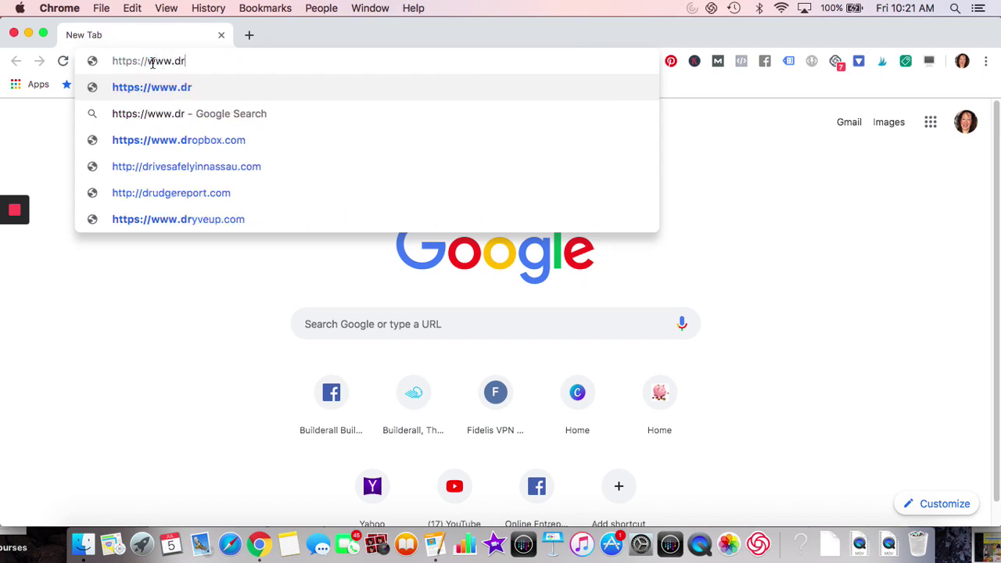
pyautogui.write('businessbu')
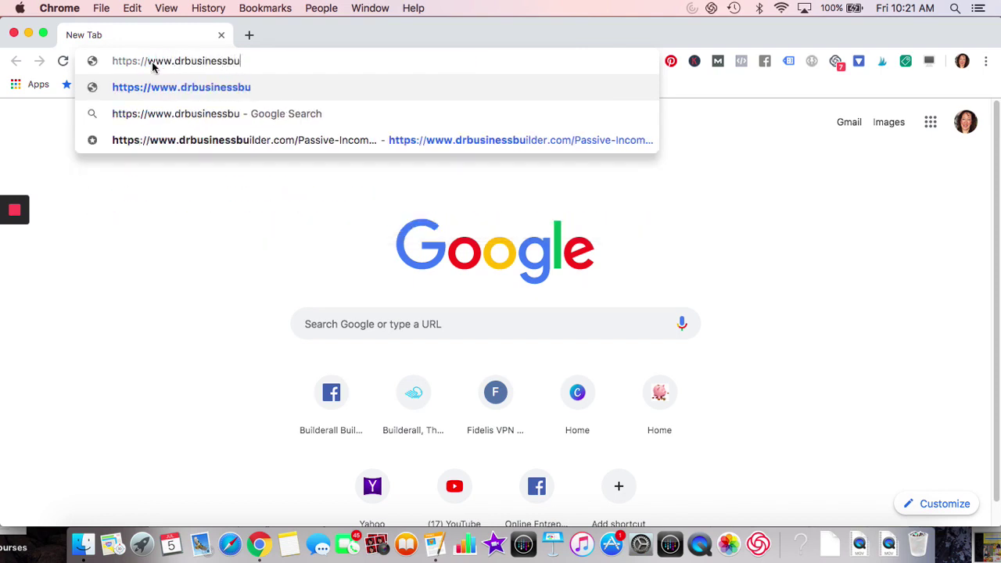
pyautogui.write('ilder.com')
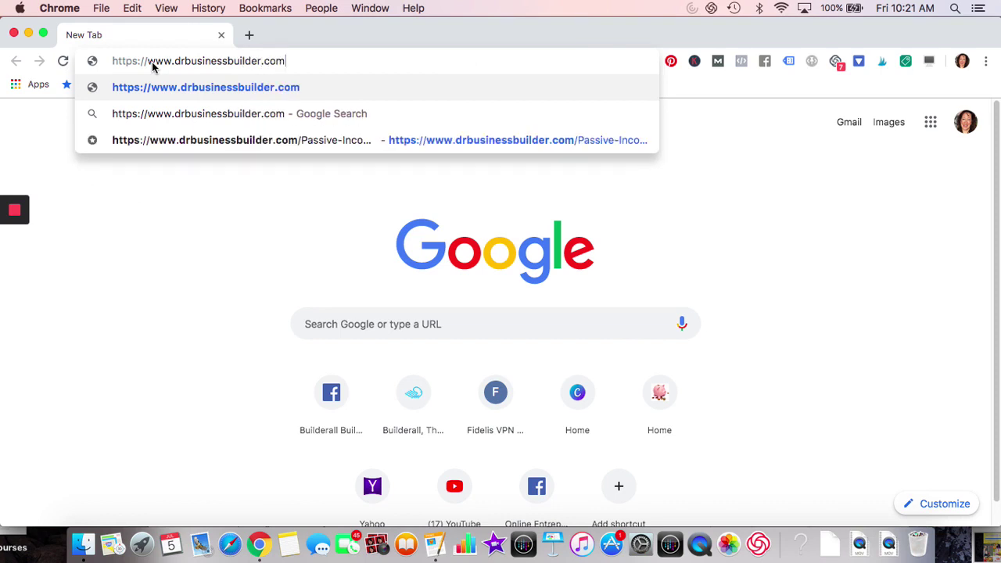
pyautogui.press('Return')
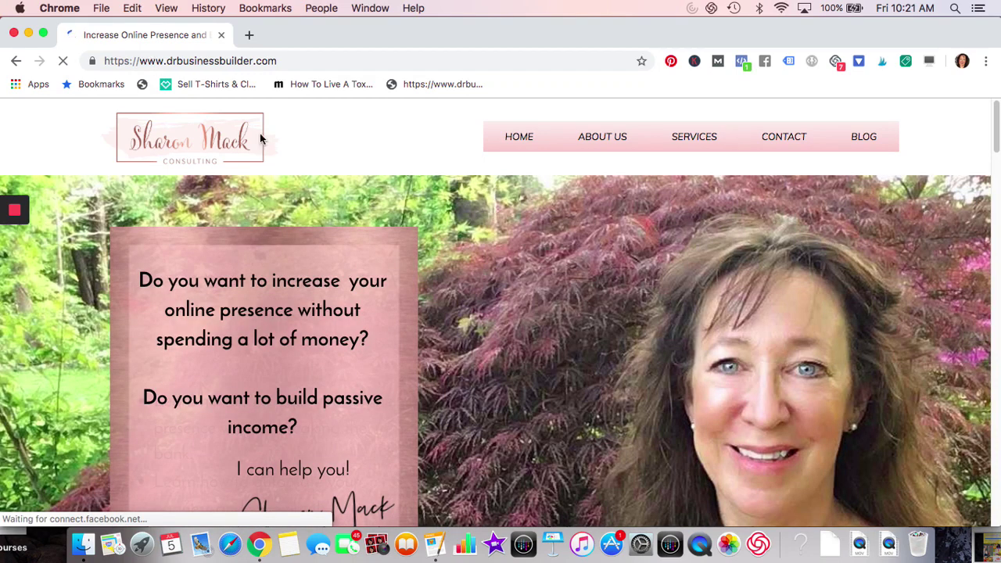
pyautogui.scroll(-8, 387, 352)
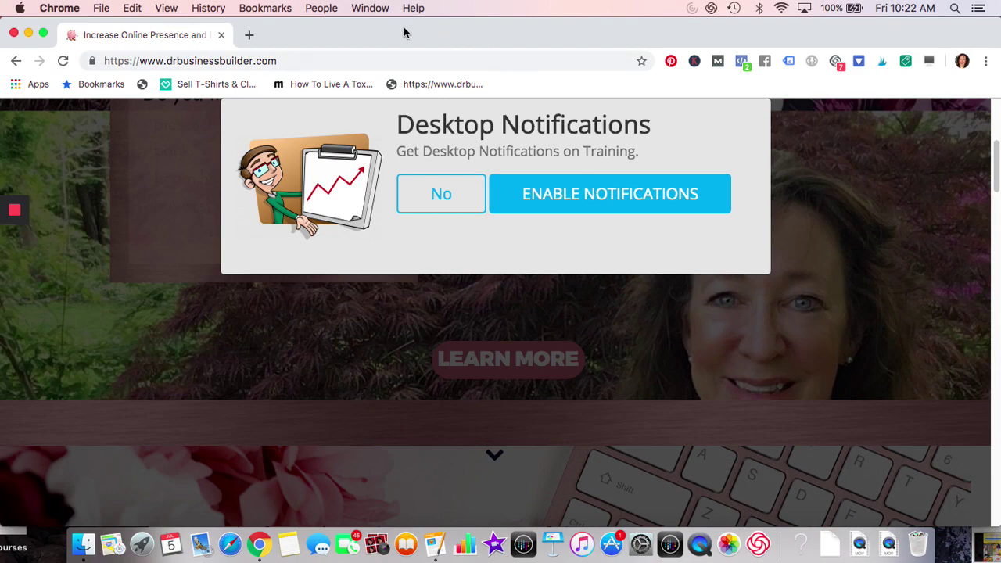
# - Close the website window and review the remaining back office tools from Autopost and eLearning down to Video Tag and CRM
pyautogui.moveTo(403, 26); pyautogui.dragTo(742, 70)
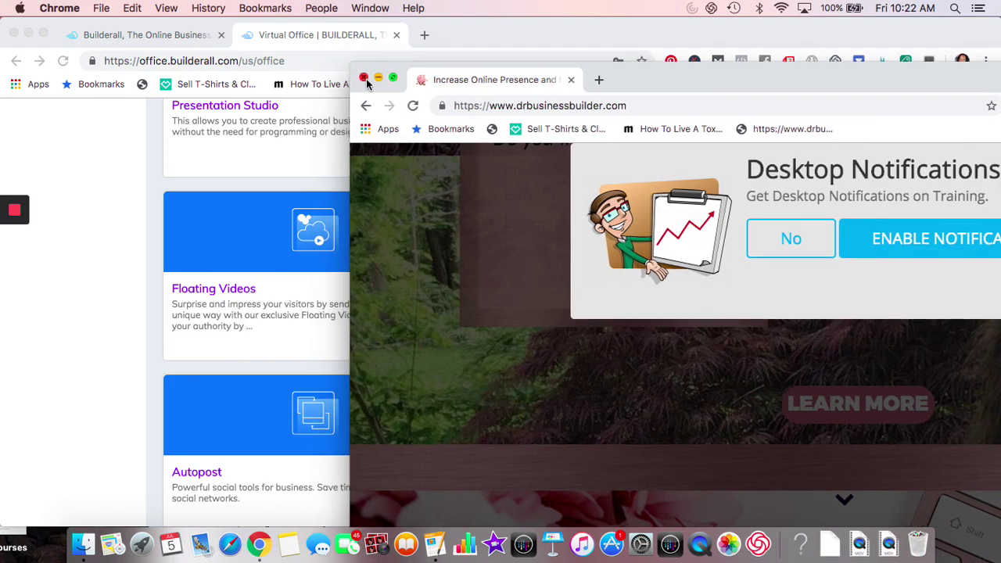
pyautogui.click(361, 77)
pyautogui.scroll(-6, 397, 344)
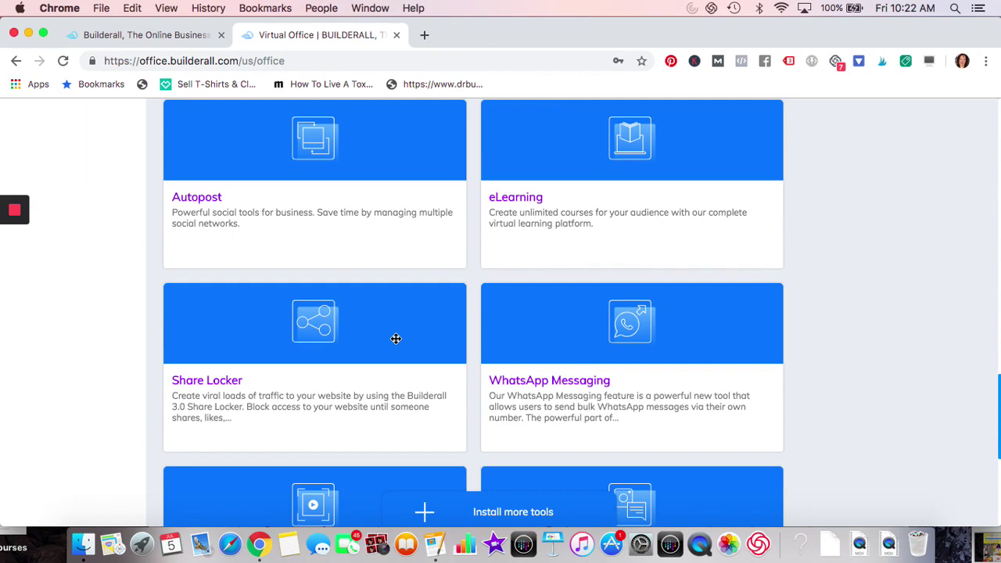
pyautogui.scroll(-3, 332, 314)
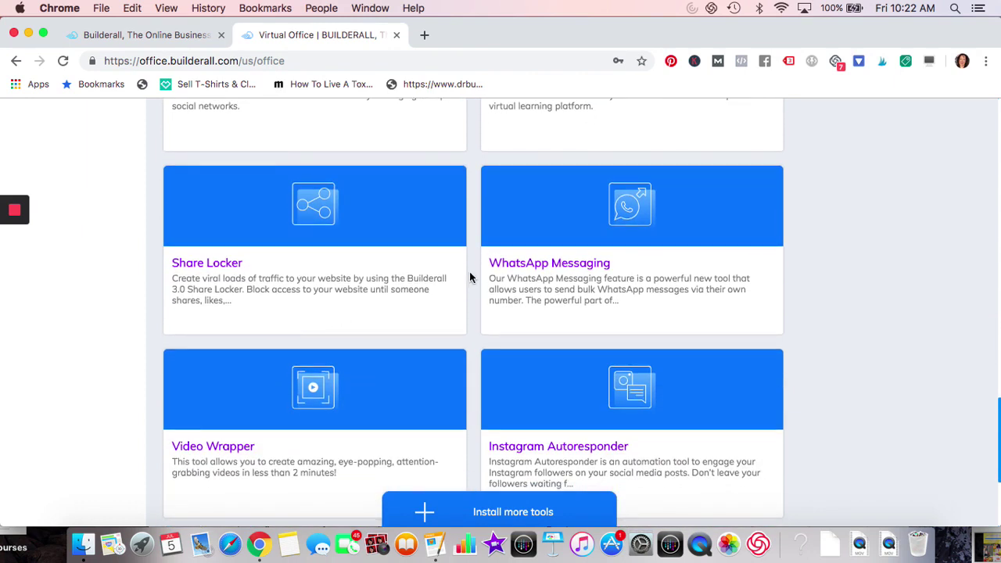
pyautogui.scroll(-3, 466, 274)
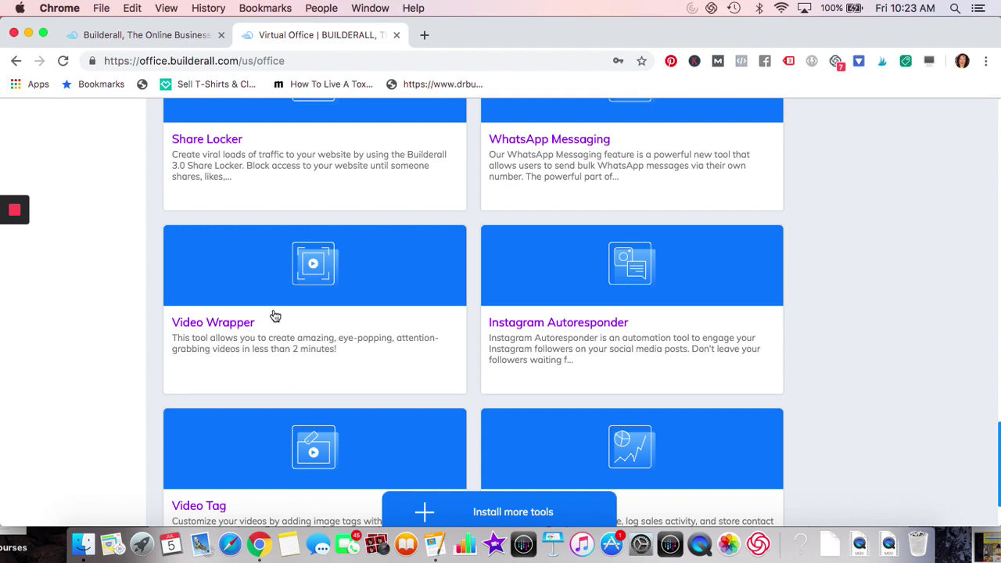
pyautogui.scroll(-3, 276, 315)
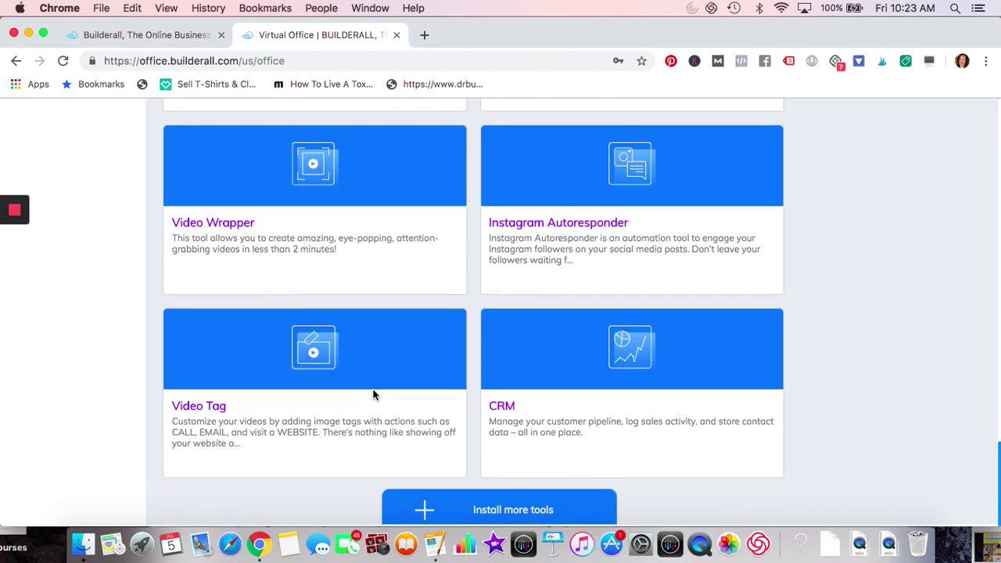
# - Enter the Video Tag tool from the back office tool list
pyautogui.moveTo(207, 408)
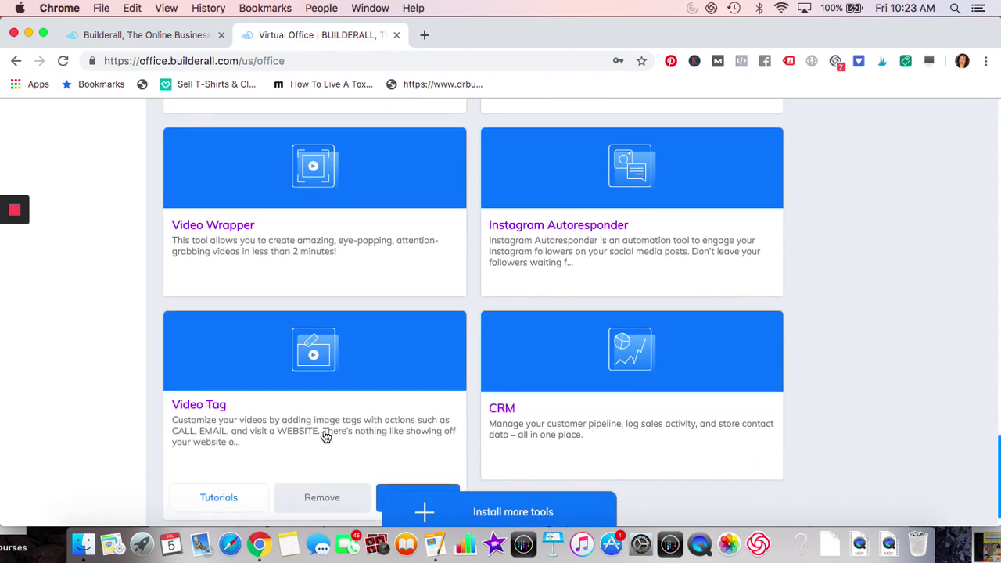
pyautogui.scroll(-1, 324, 435)
pyautogui.click(406, 462)
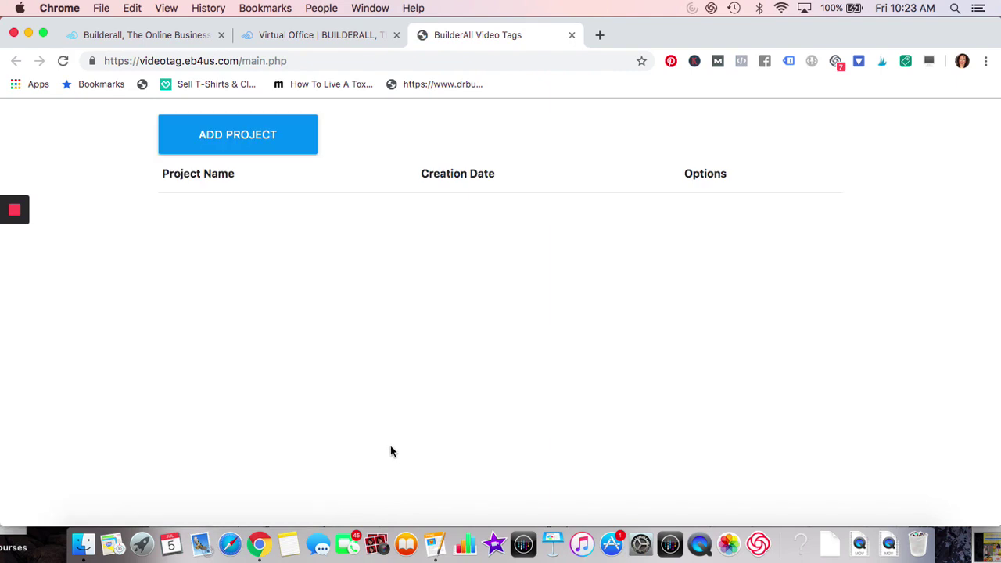
pyautogui.click(234, 134)
pyautogui.click(304, 221)
pyautogui.write('ff')
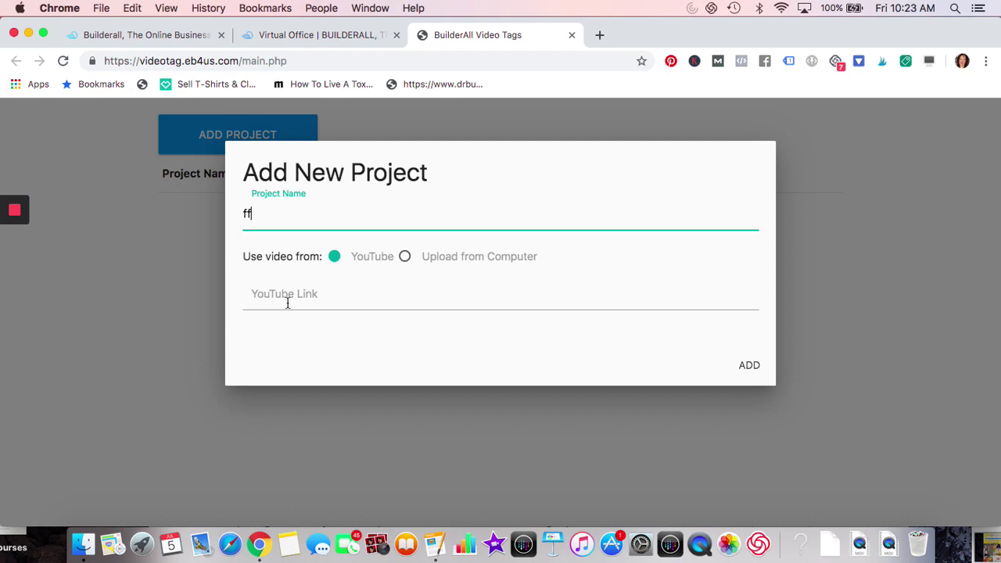
pyautogui.click(178, 316)
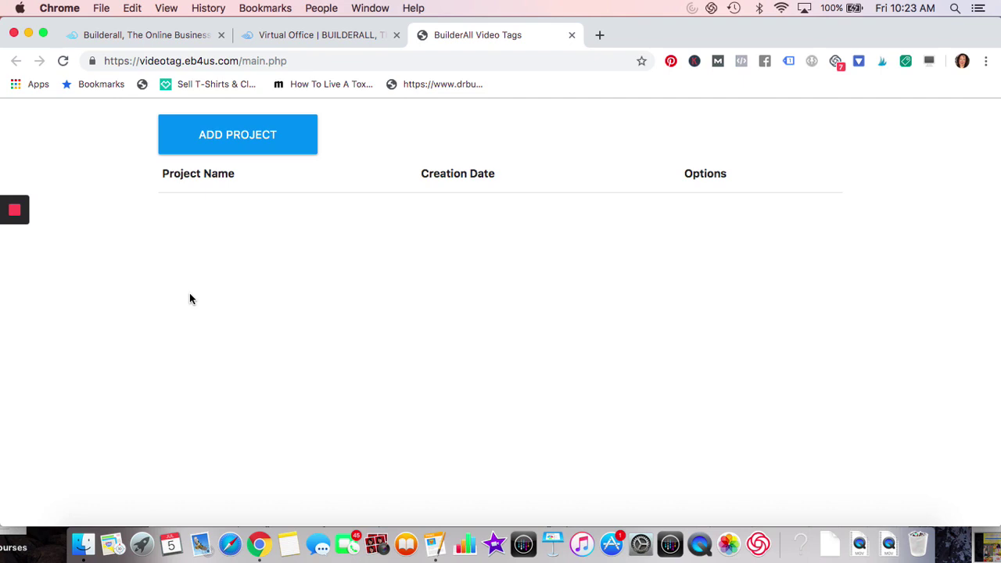
# - Return to the back office tool list, enter the CRM tool and view its Leads page
pyautogui.click(272, 35)
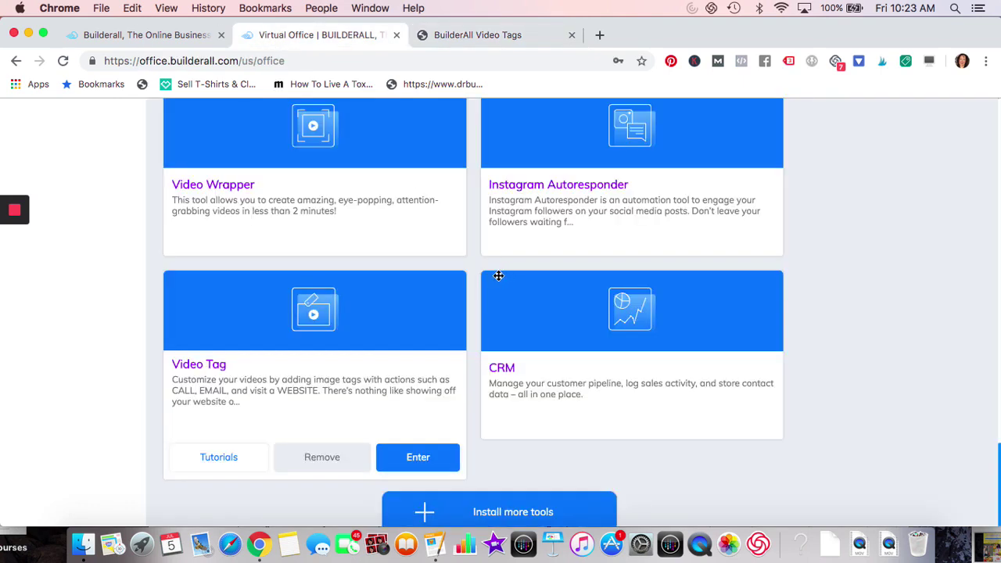
pyautogui.moveTo(501, 370)
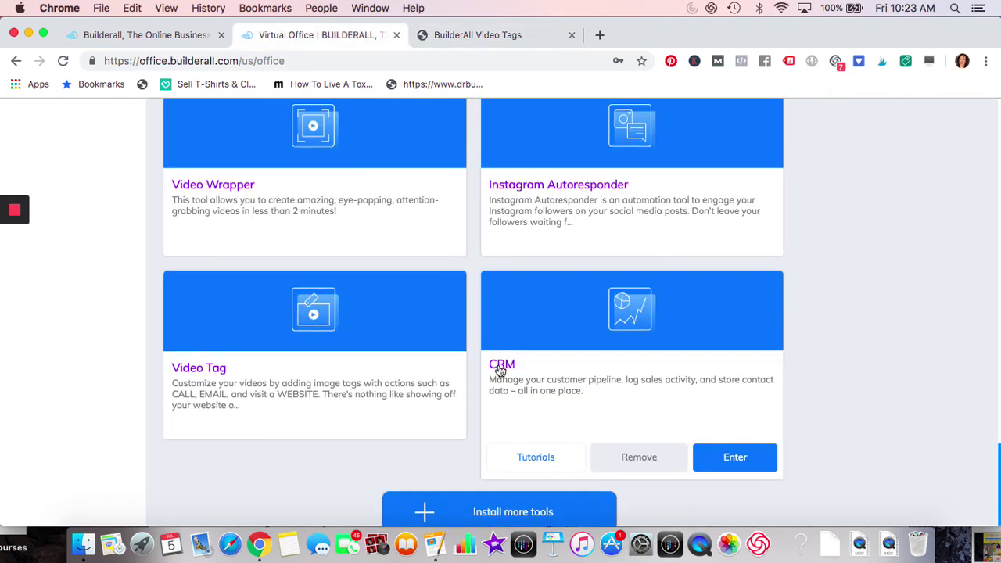
pyautogui.click(728, 461)
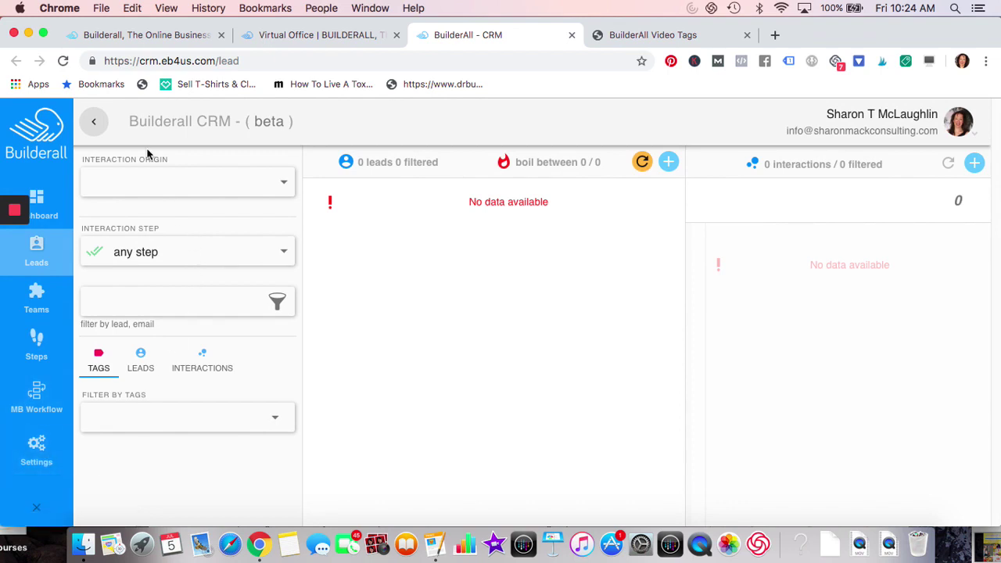
pyautogui.scroll(1, 452, 235)
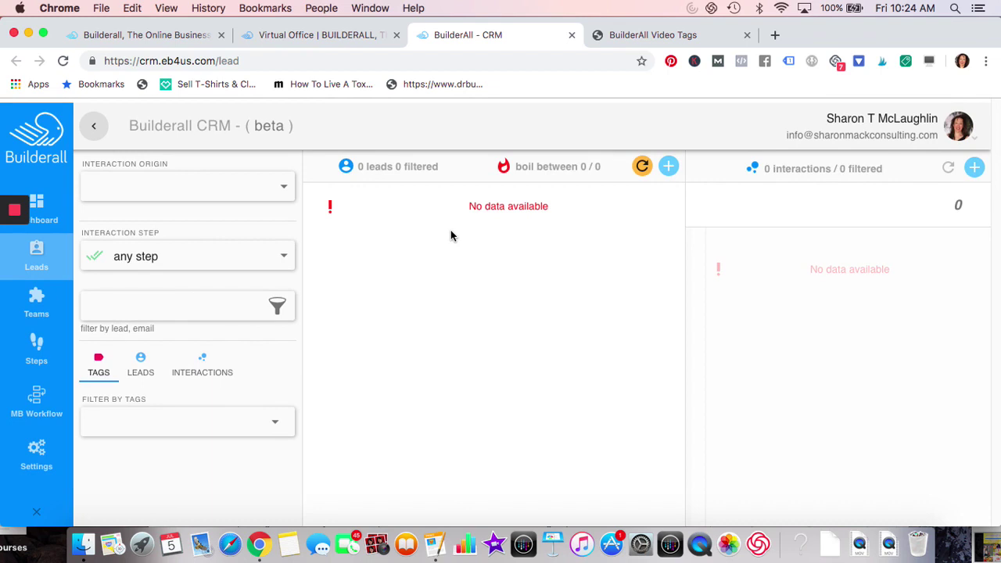
pyautogui.scroll(-1, 450, 235)
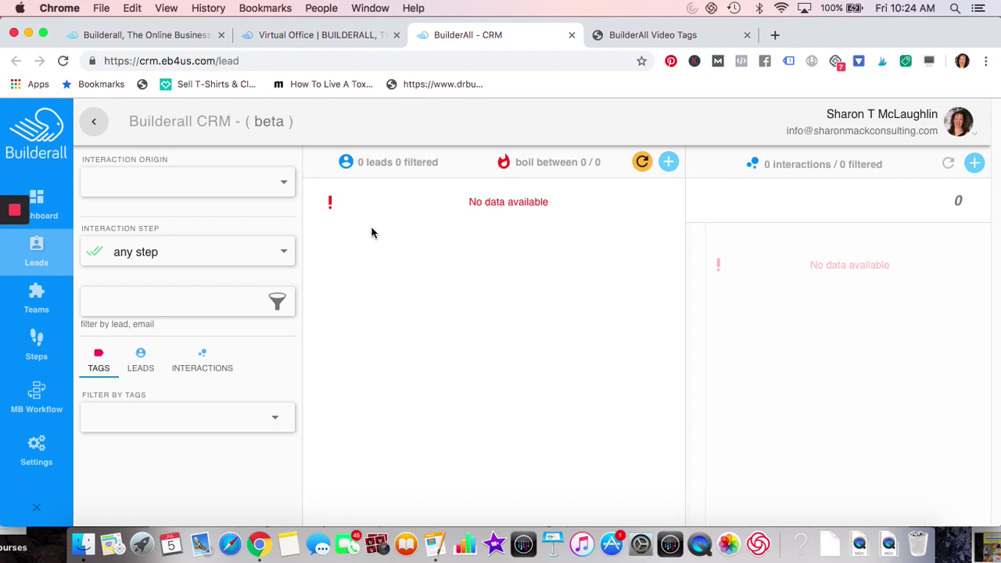
# - Go back to the back office and look through the tool list again, from CRM up to Webinar and Sitebot
pyautogui.click(356, 38)
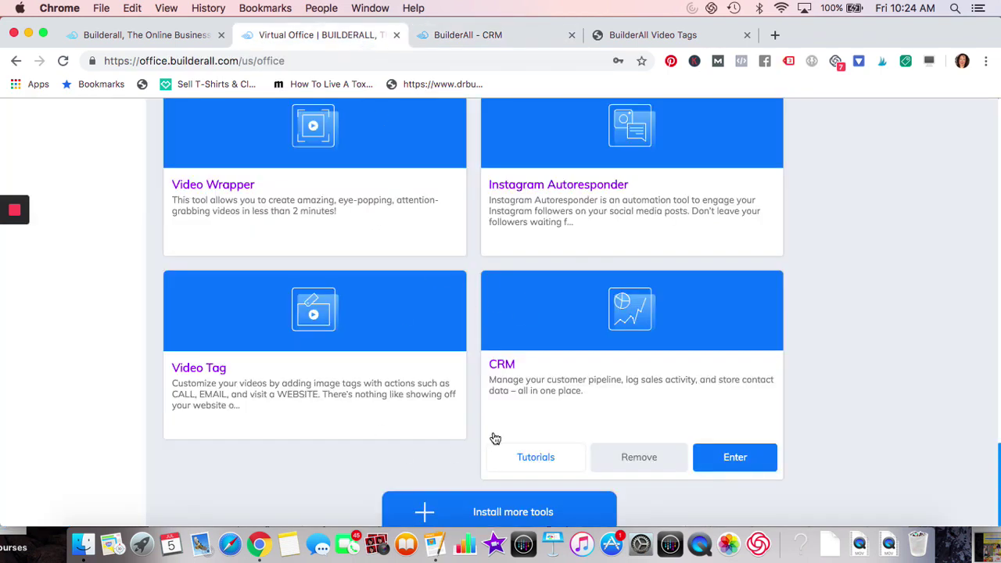
pyautogui.scroll(5, 495, 439)
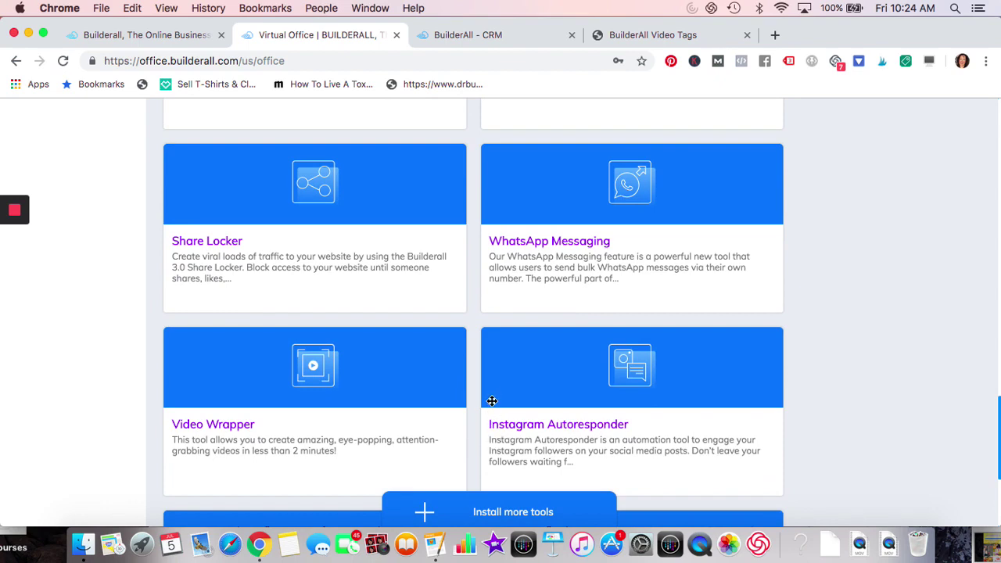
pyautogui.scroll(4, 494, 371)
pyautogui.scroll(10, 494, 372)
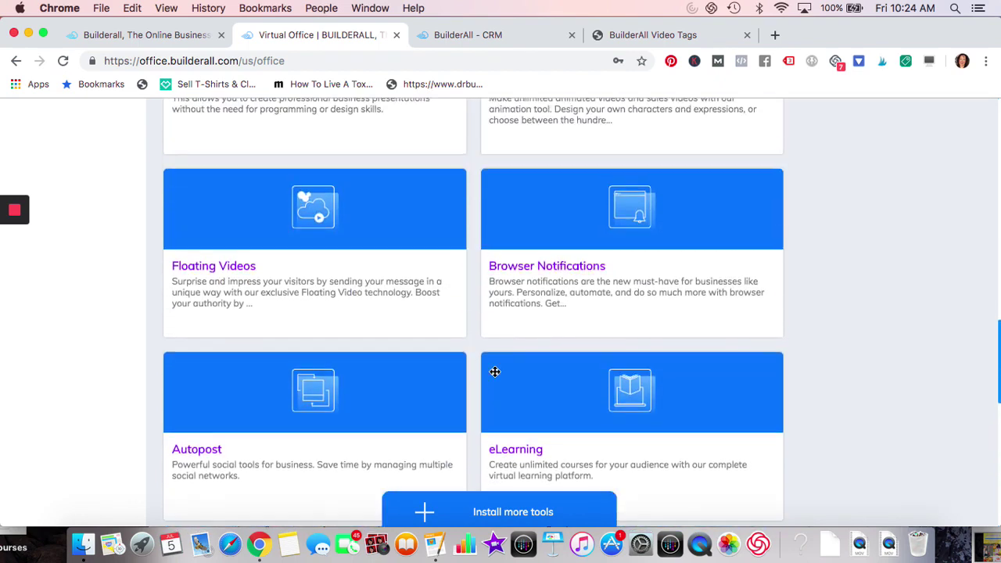
pyautogui.scroll(10, 495, 375)
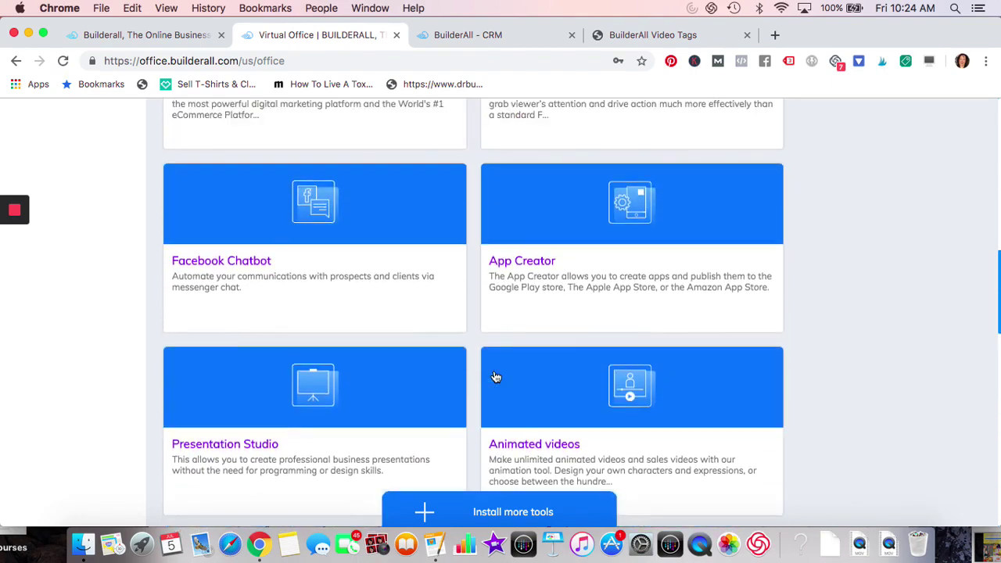
pyautogui.scroll(10, 495, 374)
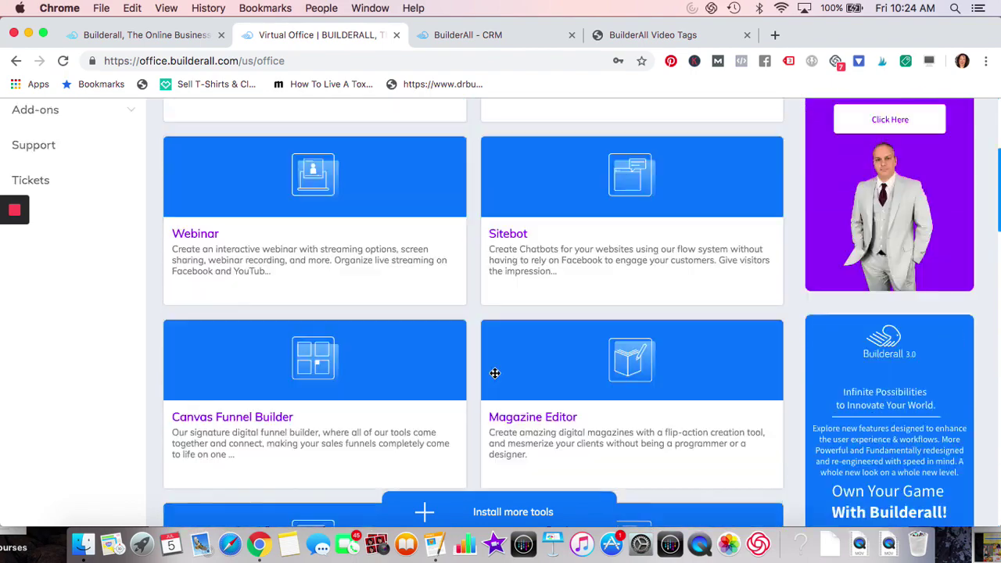